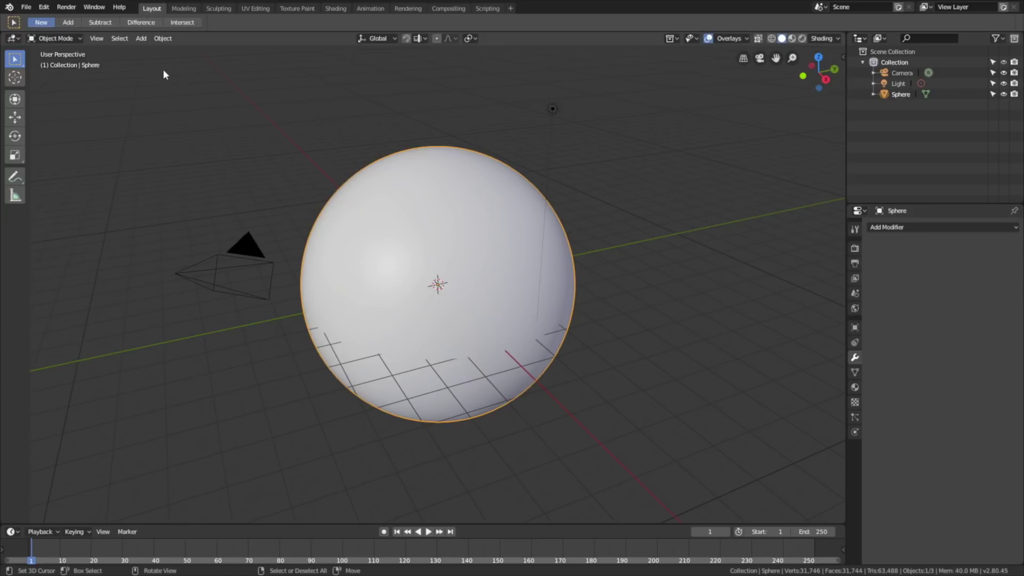
# Apply smooth shading to the sphere
pyautogui.click(163, 38)
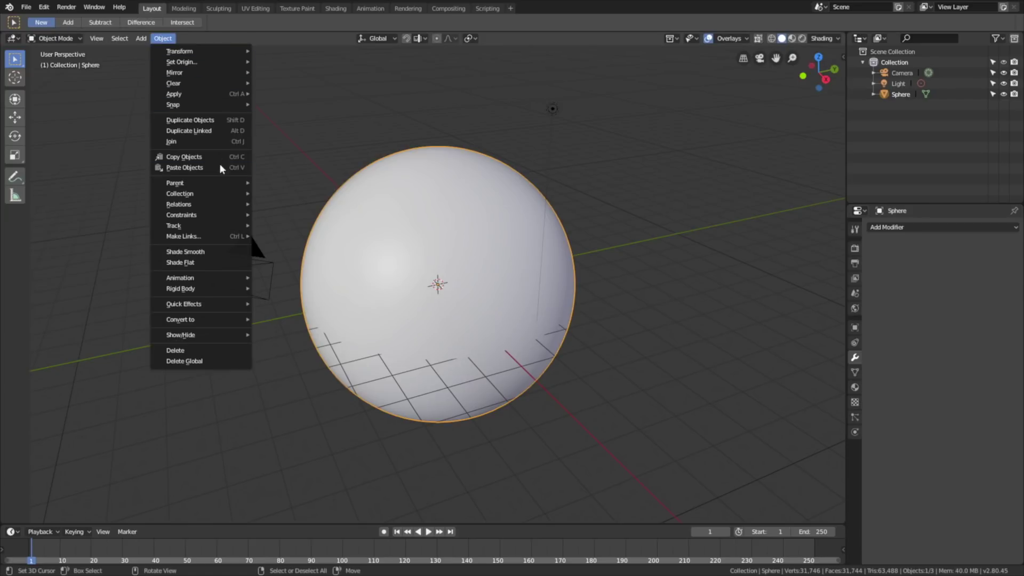
pyautogui.click(225, 250)
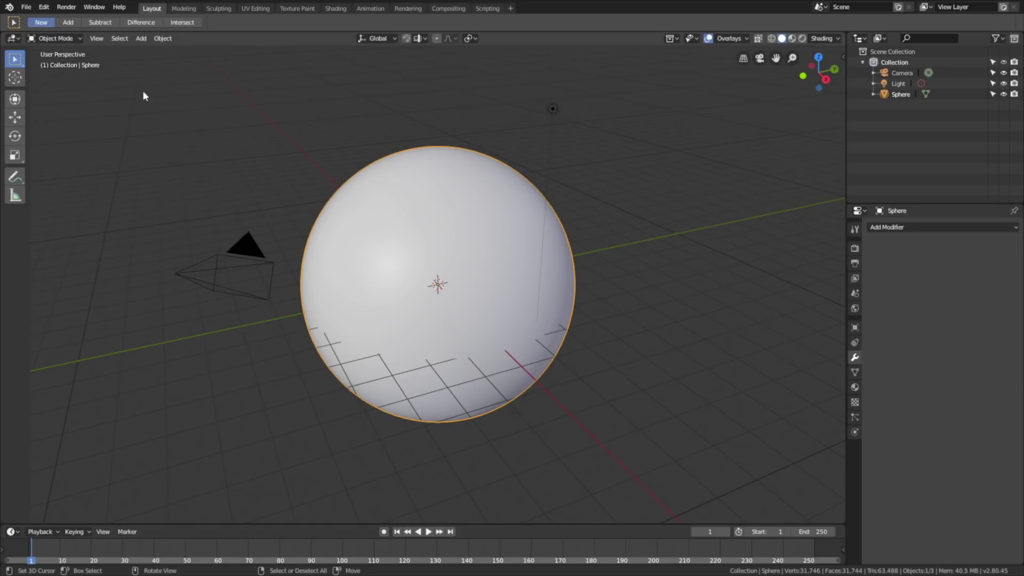
# Add a sphere-shaped empty at the origin and scale it uniformly to about 7.3 so it surrounds the sphere
pyautogui.click(140, 39)
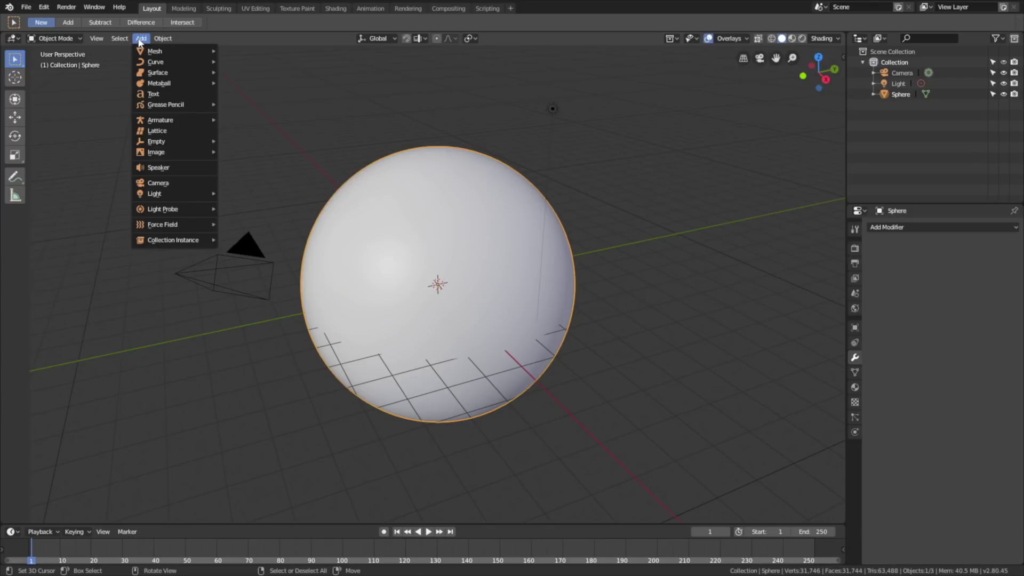
pyautogui.moveTo(167, 141)
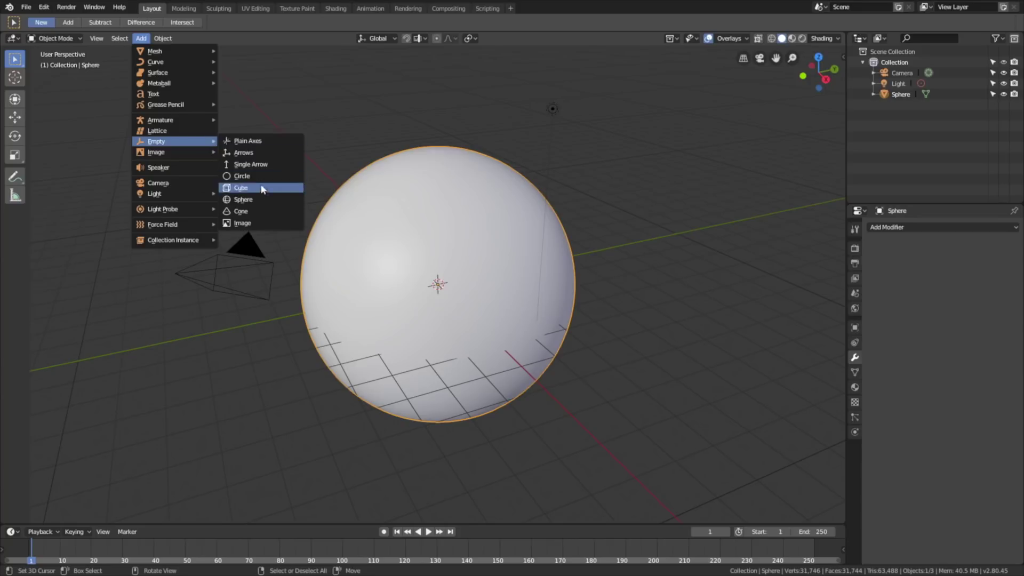
pyautogui.click(263, 200)
pyautogui.scroll(-3, 405, 274)
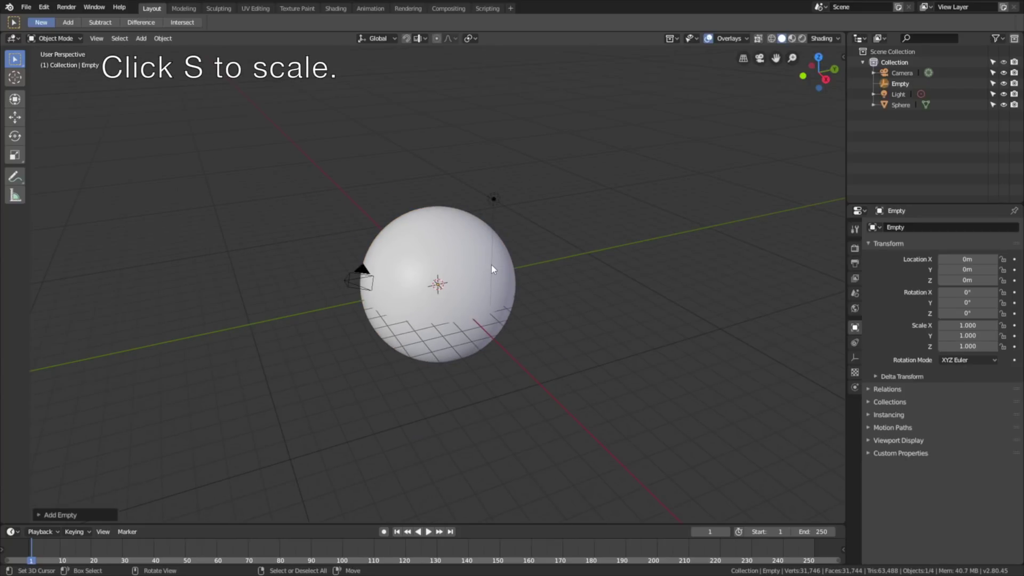
pyautogui.press('s')
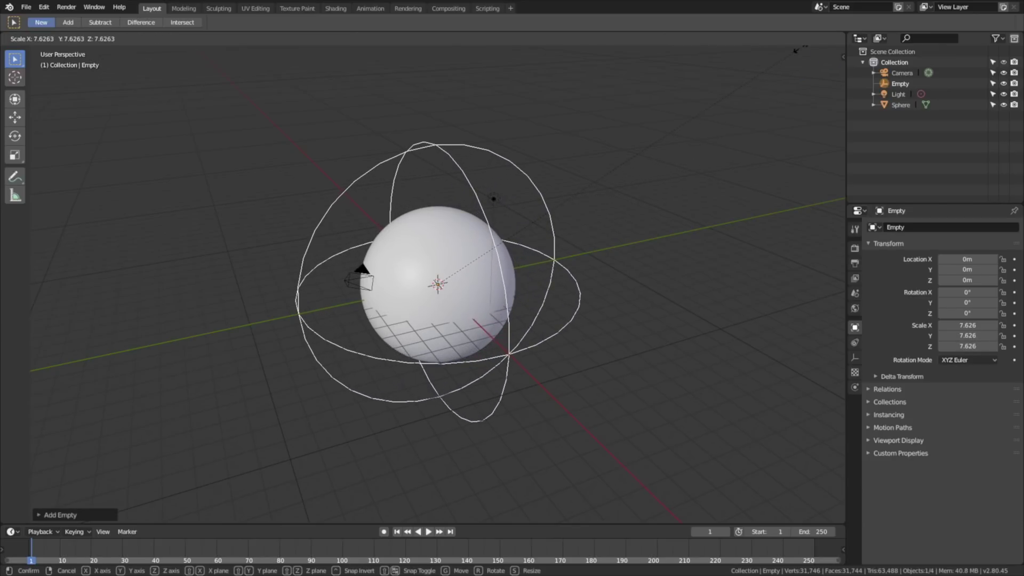
pyautogui.click(790, 55)
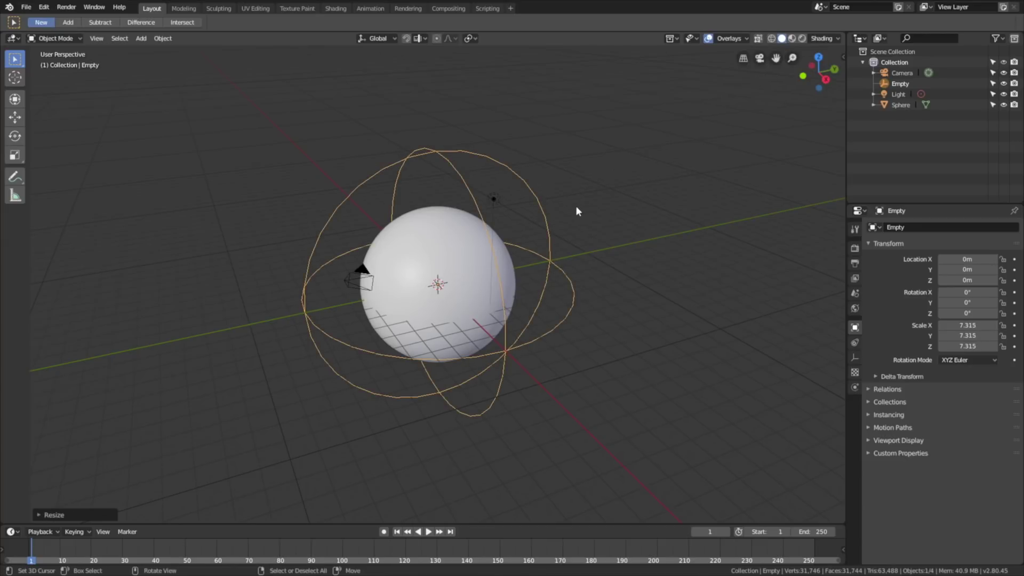
# Duplicate the sphere, place the copy in the XY plane at about X 9.2 m, Y 24.7 m, and shrink it to about 3.3 m across
pyautogui.click(463, 237)
pyautogui.scroll(-3, 556, 261)
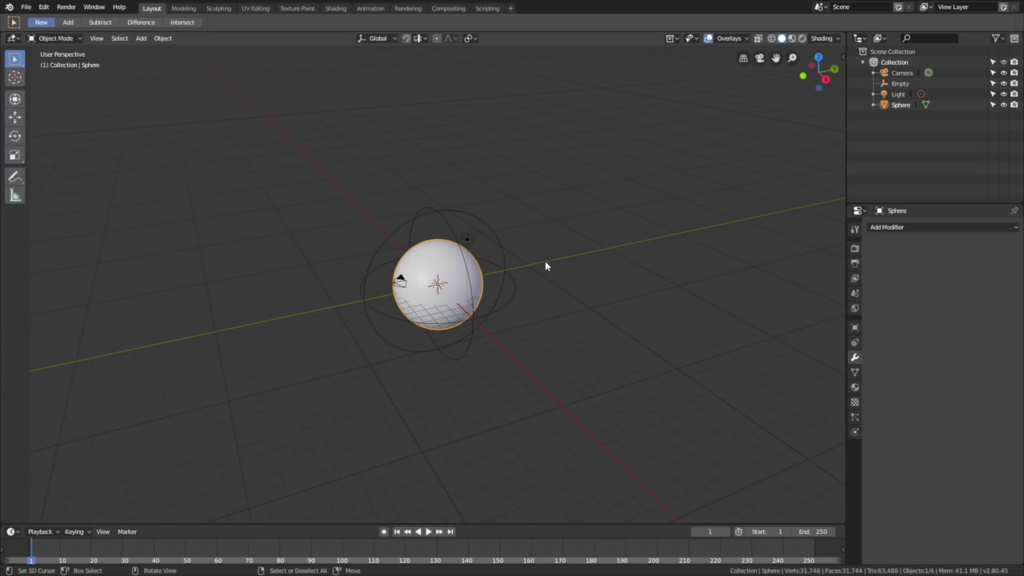
pyautogui.hotkey('shift', 'd')
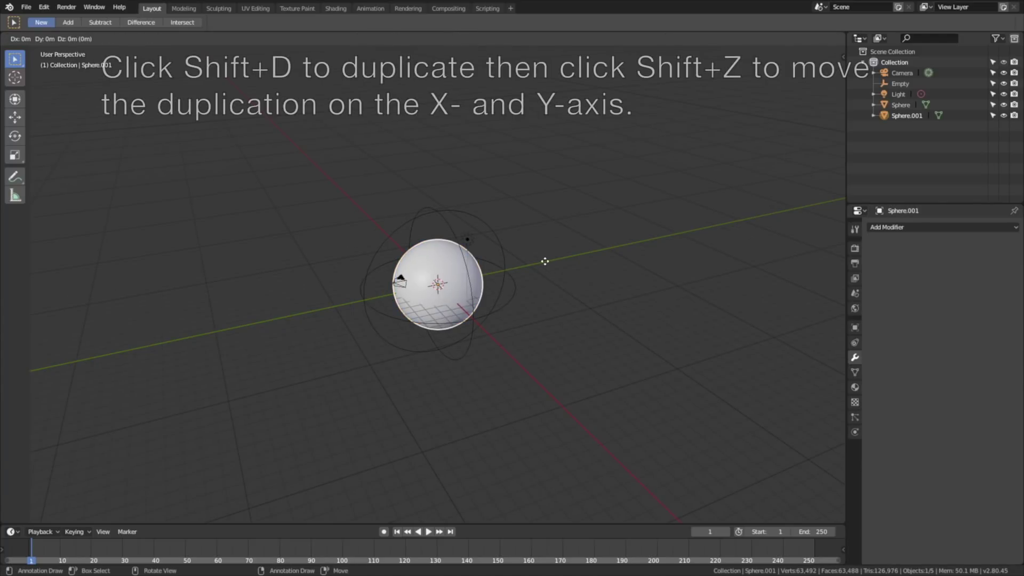
pyautogui.hotkey('shift', 'z')
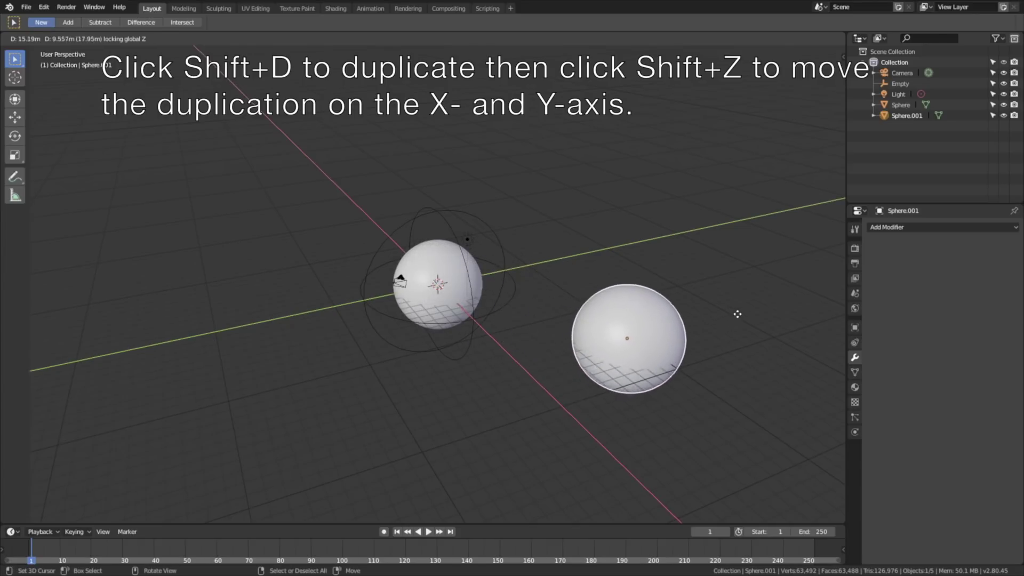
pyautogui.click(815, 248)
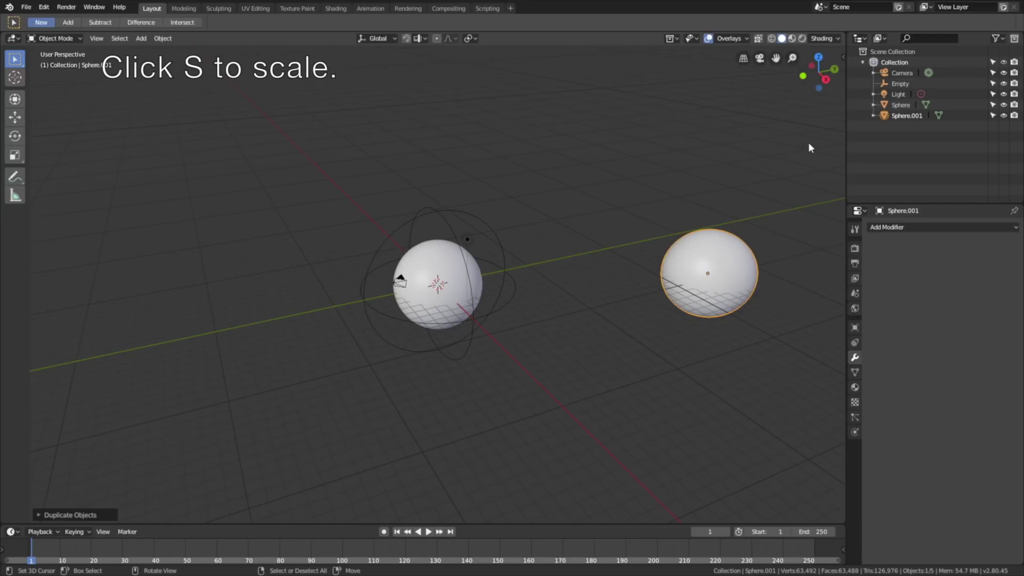
pyautogui.press('s')
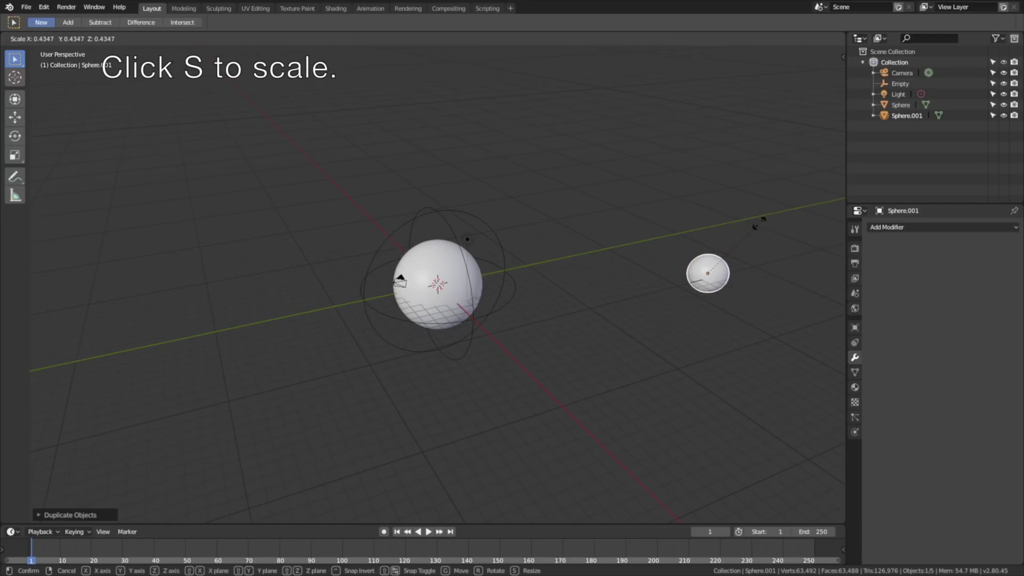
pyautogui.click(747, 231)
# Parent the small sphere to the empty using Object (Keep Transform), and leave only the empty selected
pyautogui.moveTo(748, 231); pyautogui.dragTo(755, 259, button='middle')
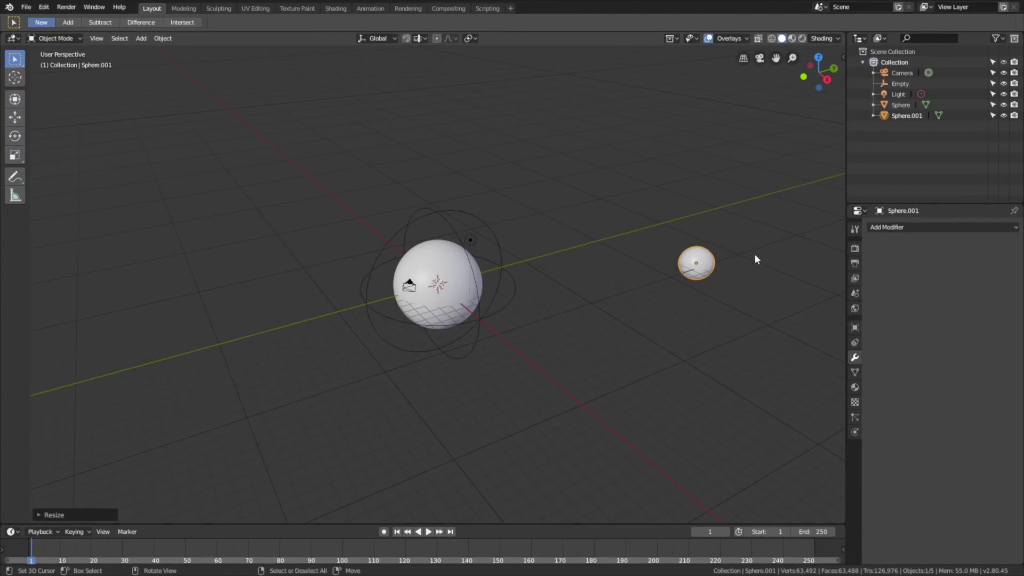
pyautogui.keyDown('shift'); pyautogui.click(459, 209); pyautogui.keyUp('shift')
pyautogui.hotkey('ctrl', 'p')
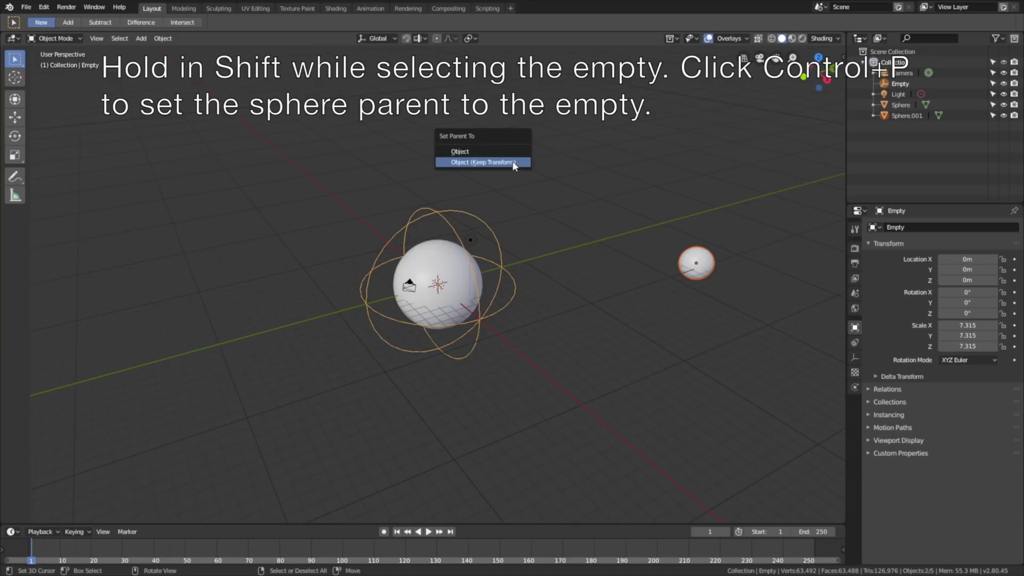
pyautogui.click(514, 163)
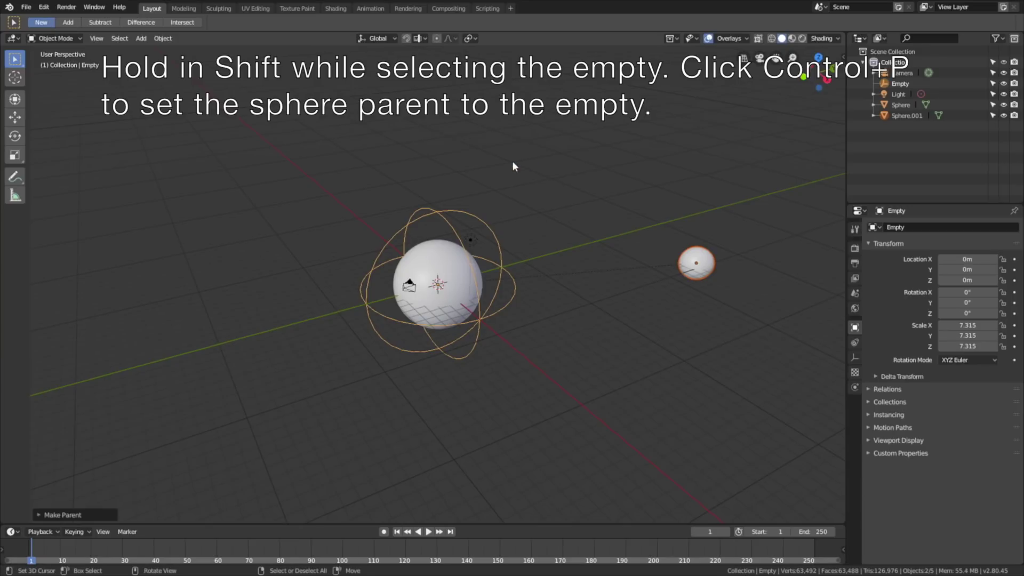
pyautogui.click(485, 219)
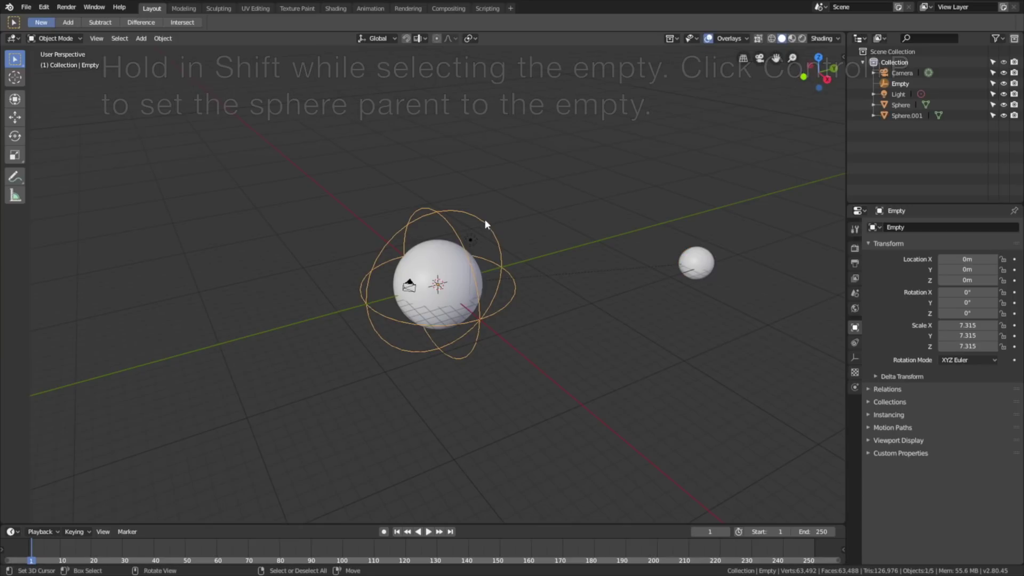
# Try rotating the empty around the global Z axis to preview the small sphere's orbit
pyautogui.press('r')
pyautogui.press('z')
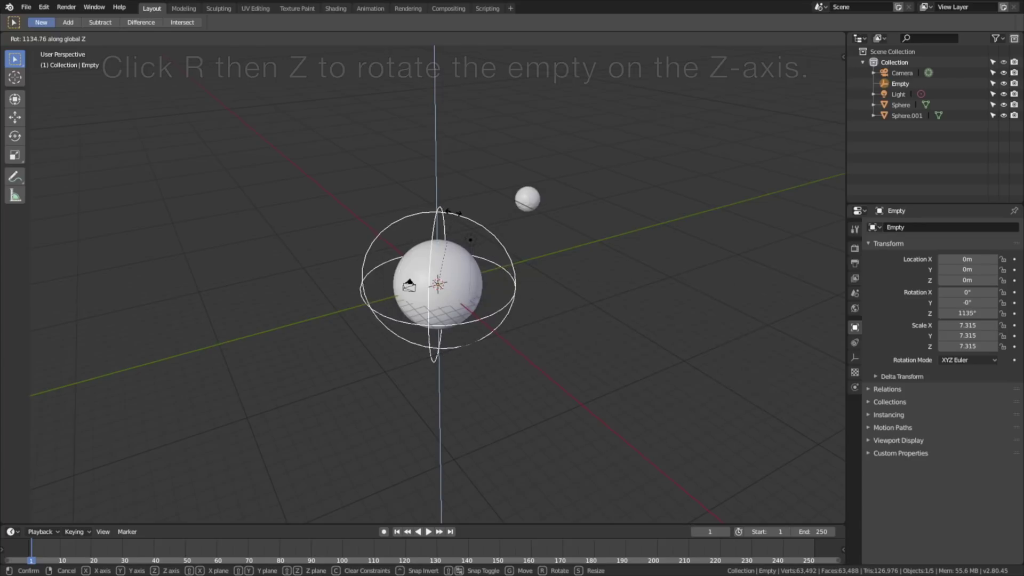
pyautogui.press('Escape')
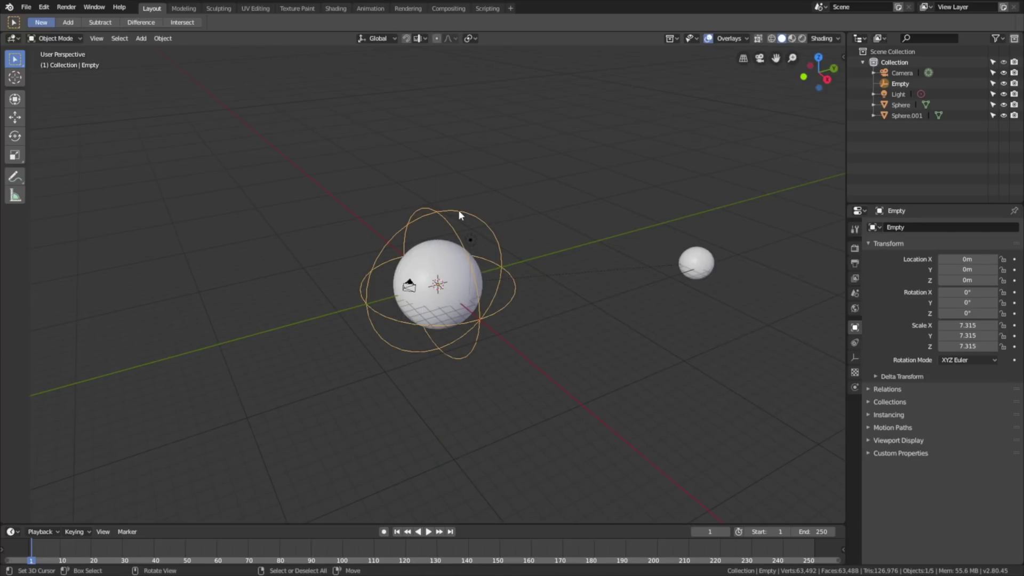
# Keyframe the empty's rotation at 0° on frame 1 and with Z at 800° on frame 250, and play back the animation
pyautogui.press('n')
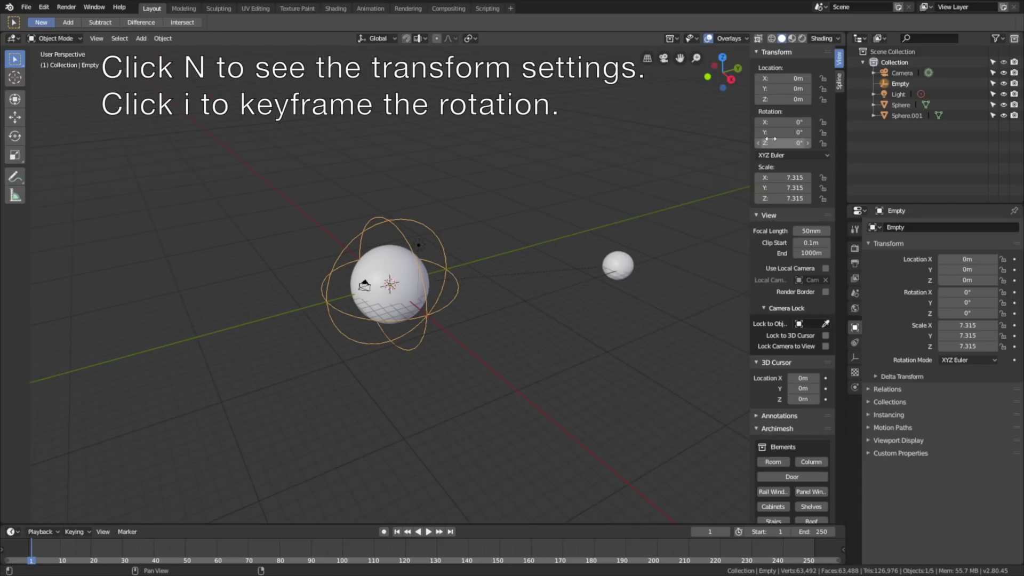
pyautogui.press('i')
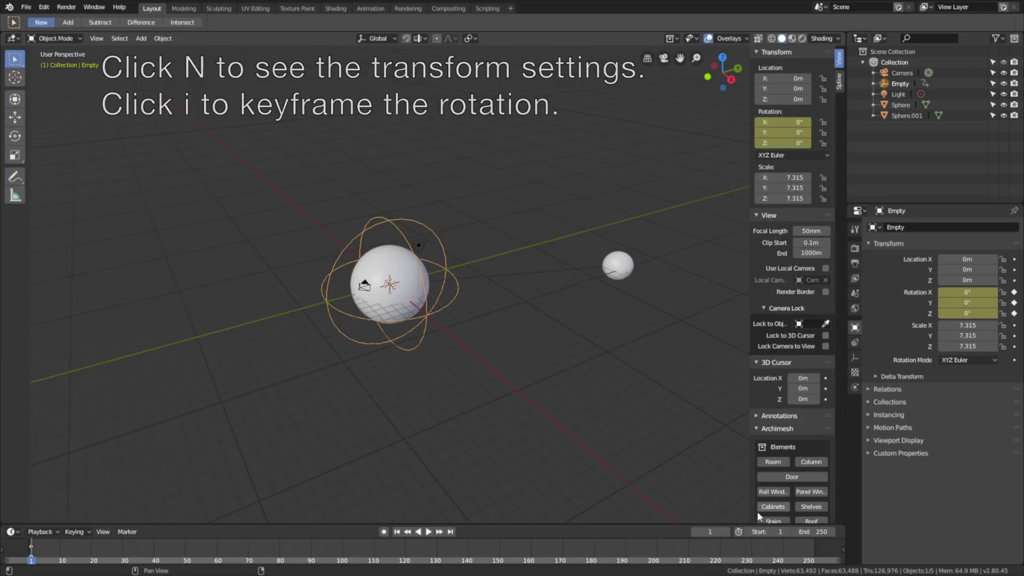
pyautogui.write('250')
pyautogui.press('Return')
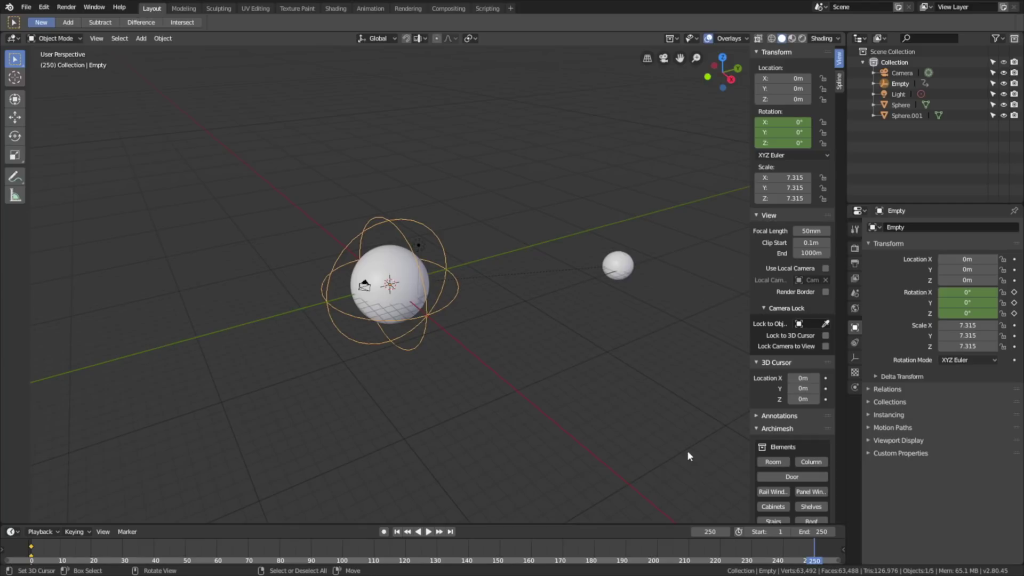
pyautogui.click(772, 143)
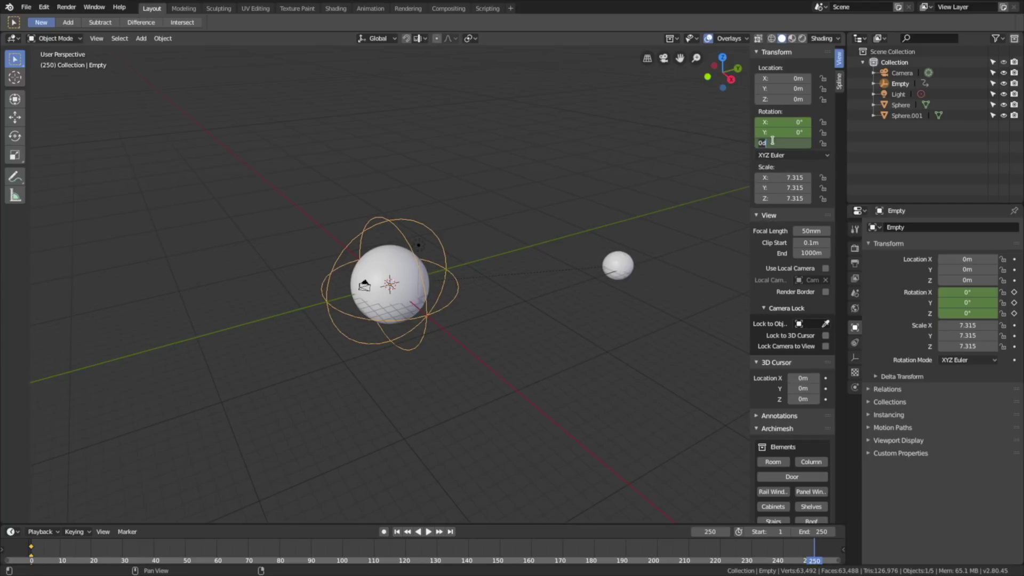
pyautogui.hotkey('ctrl', 'a')
pyautogui.write('800')
pyautogui.press('Return')
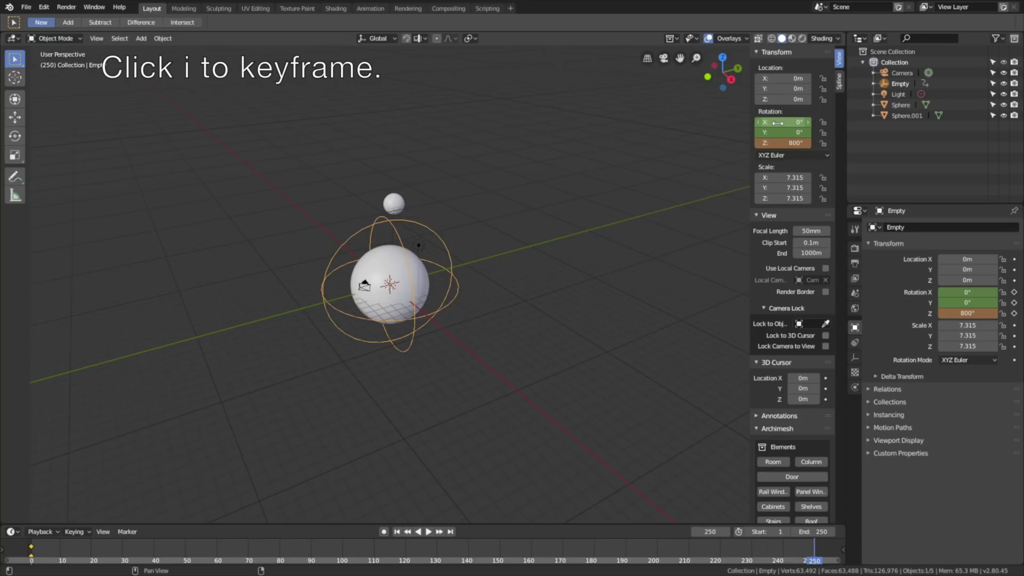
pyautogui.press('i')
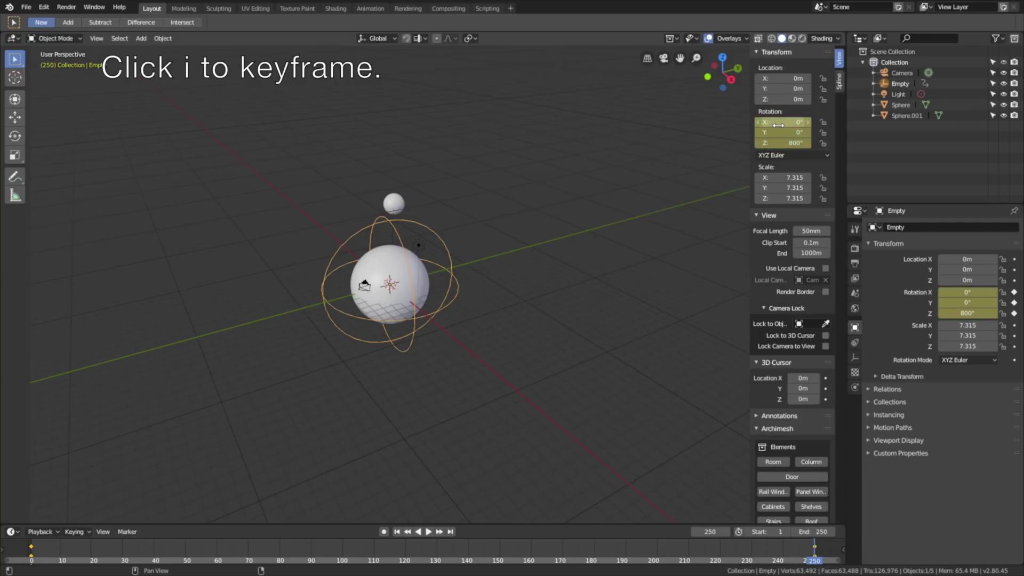
pyautogui.click(429, 532)
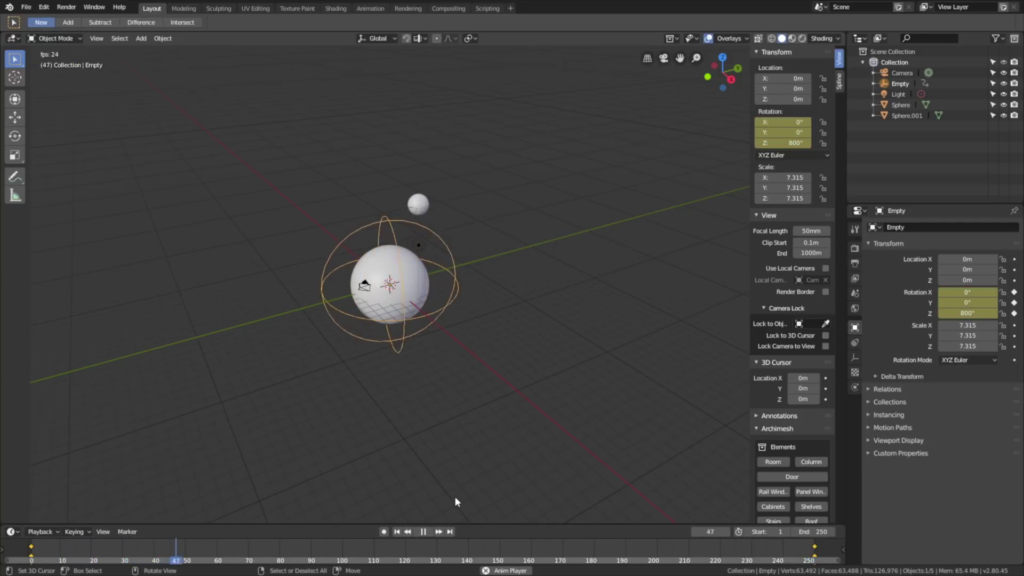
pyautogui.click(423, 532)
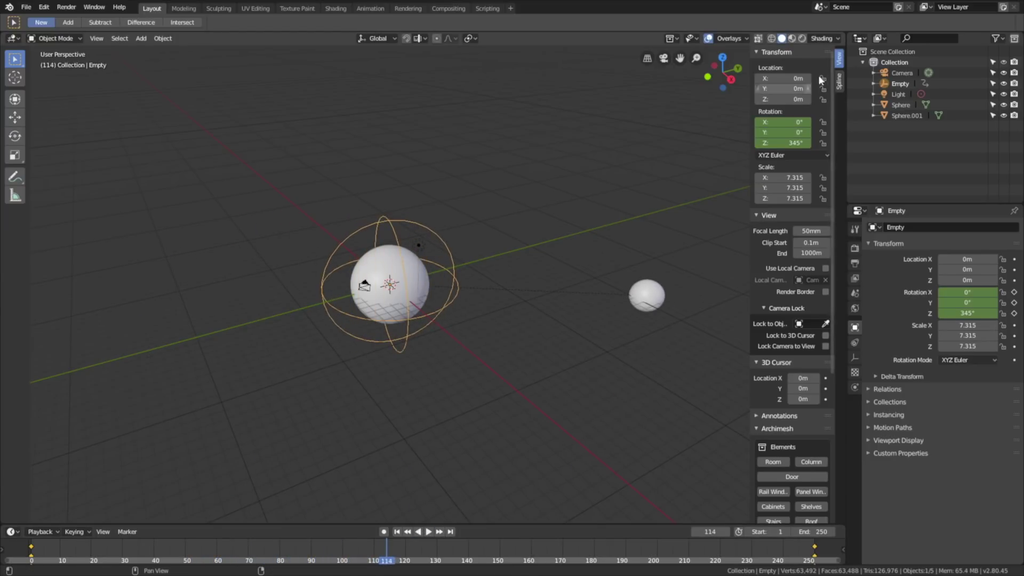
# In a Graph Editor area split off from the 3D viewport, set the empty's keyframes to Linear interpolation and play the orbit from the start
pyautogui.moveTo(845, 34); pyautogui.dragTo(612, 59)
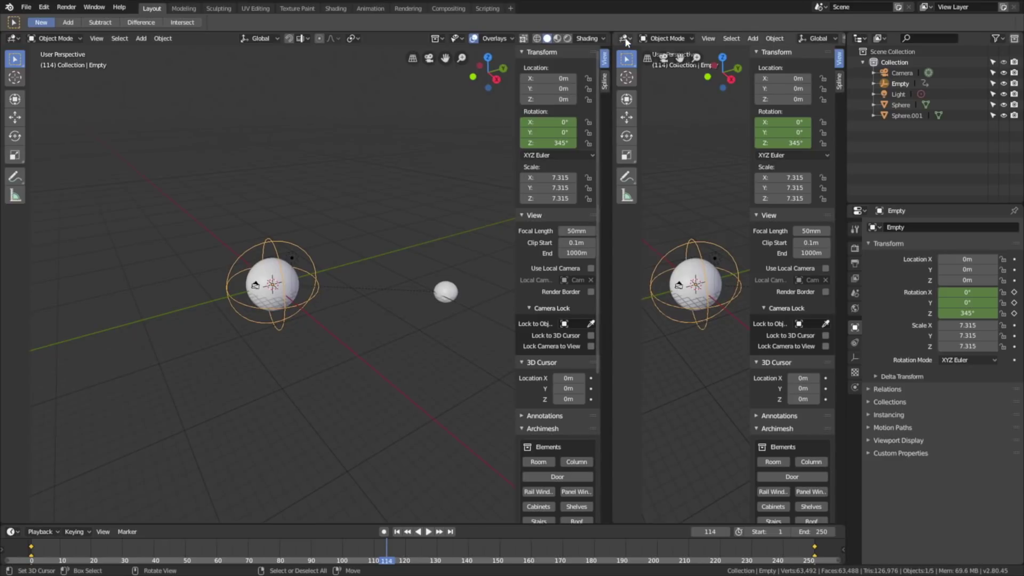
pyautogui.click(624, 39)
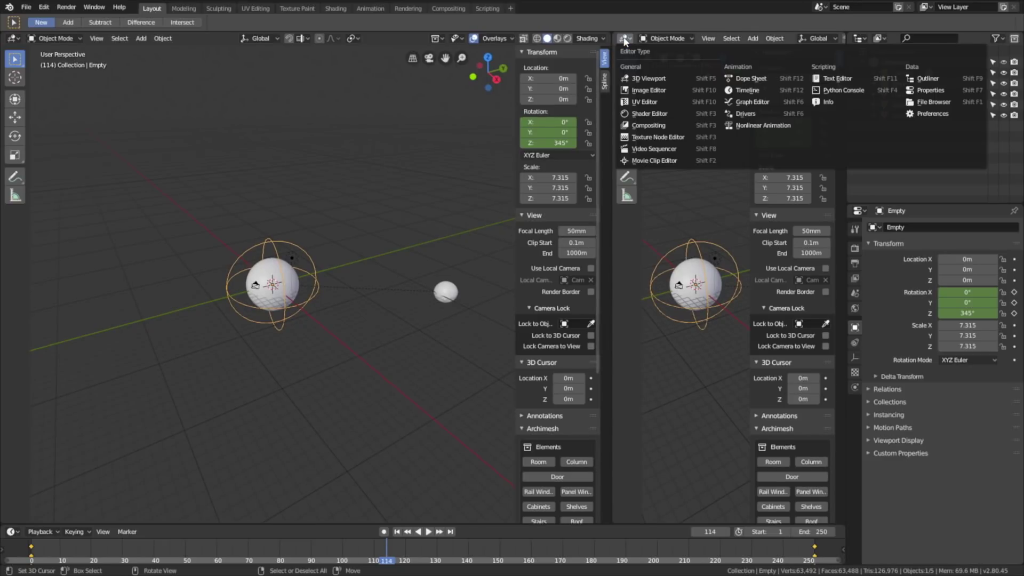
pyautogui.click(747, 102)
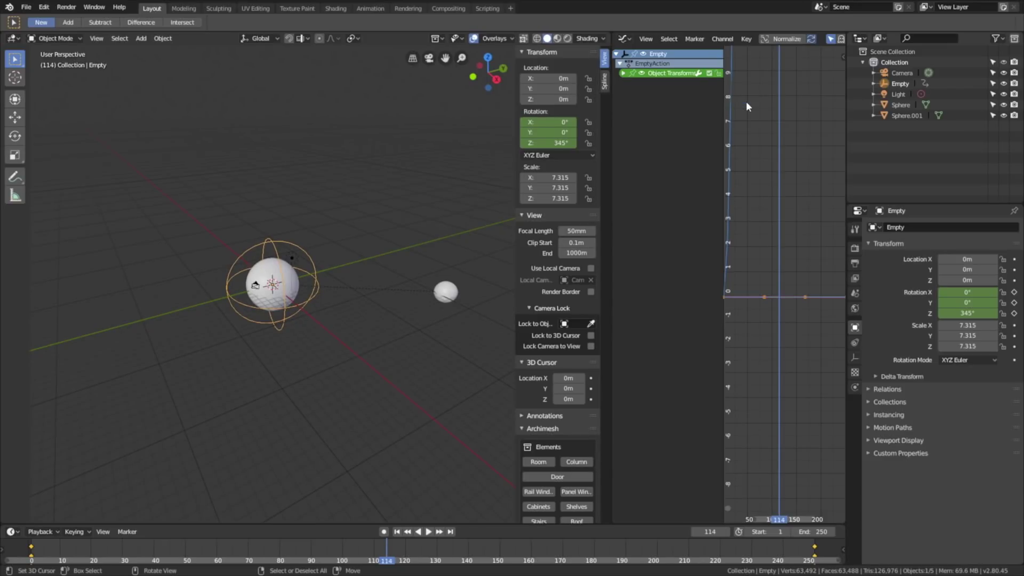
pyautogui.press('t')
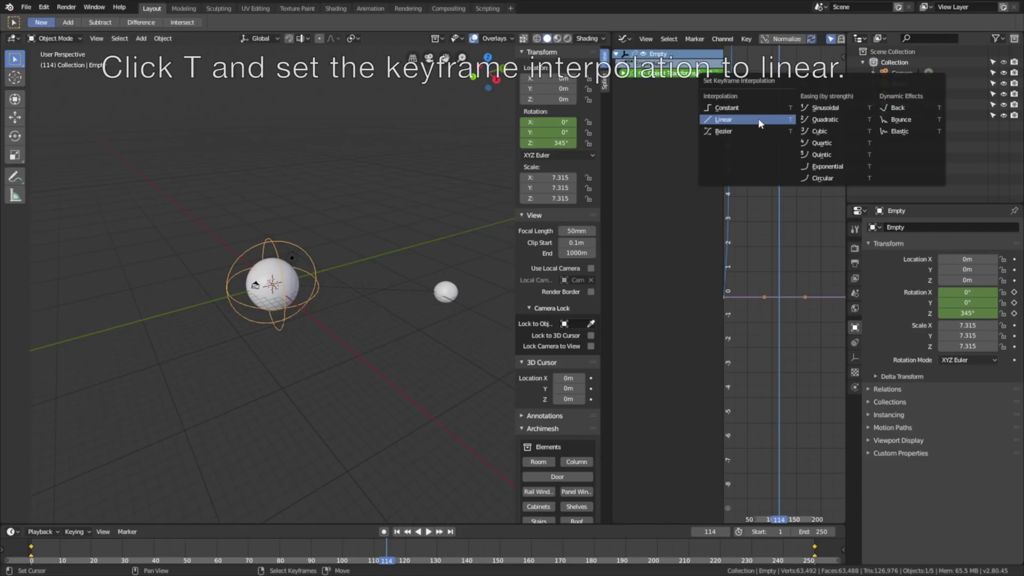
pyautogui.click(759, 122)
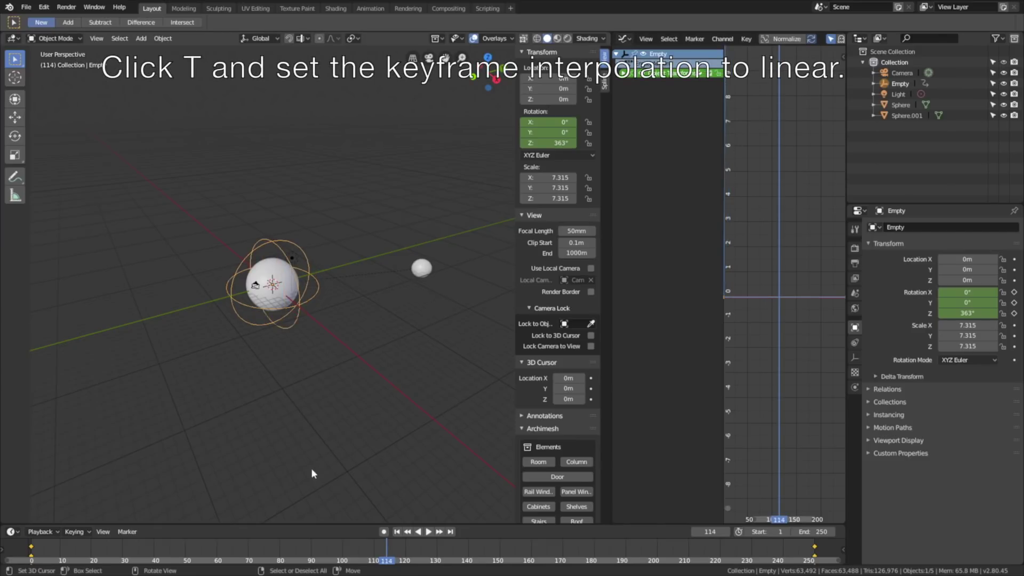
pyautogui.click(397, 531)
pyautogui.click(430, 531)
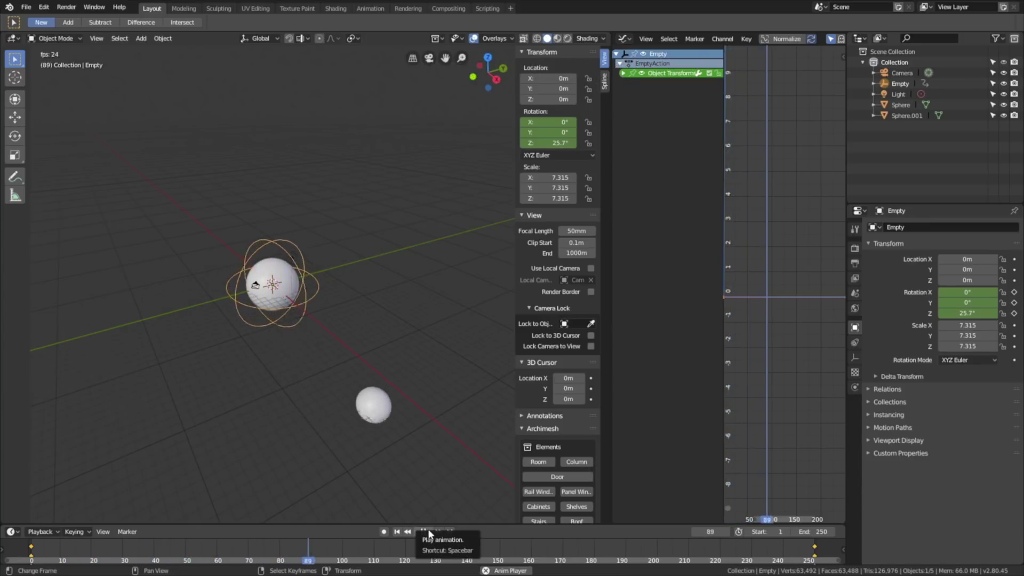
pyautogui.click(429, 531)
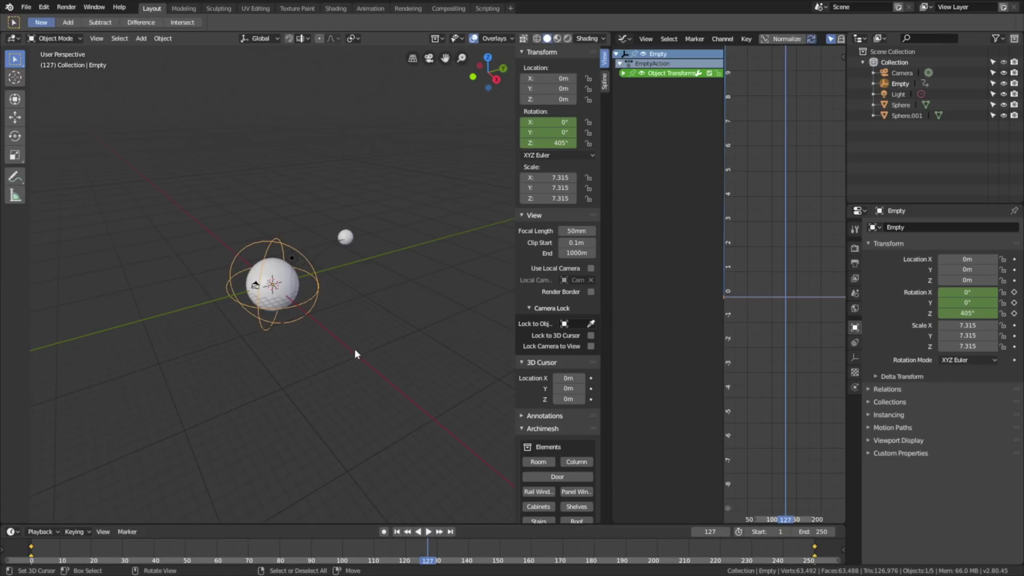
# Return to frame 0 and snap the 3D cursor to the small orbiting sphere
pyautogui.click(29, 559)
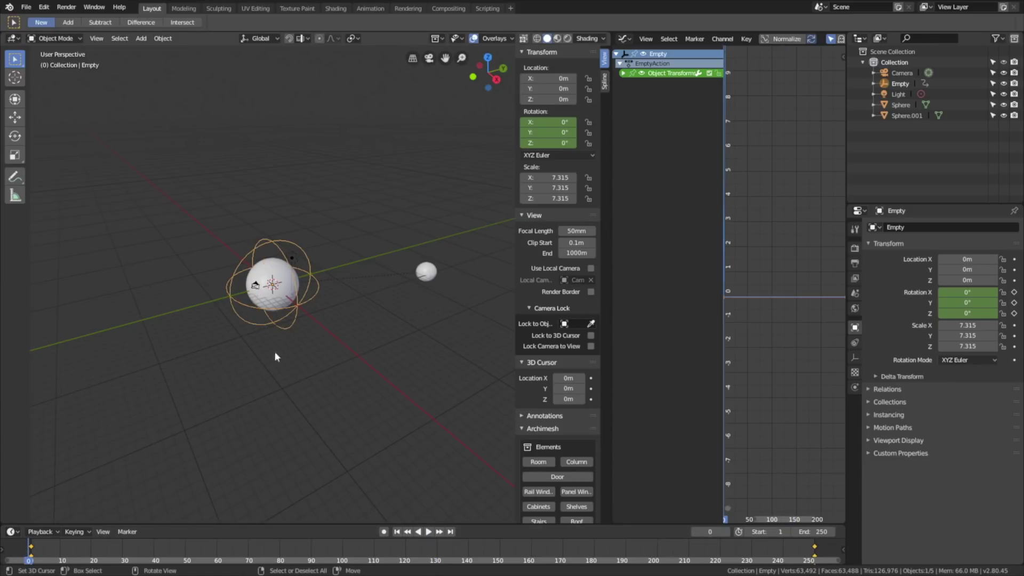
pyautogui.click(426, 273)
pyautogui.scroll(4, 446, 270)
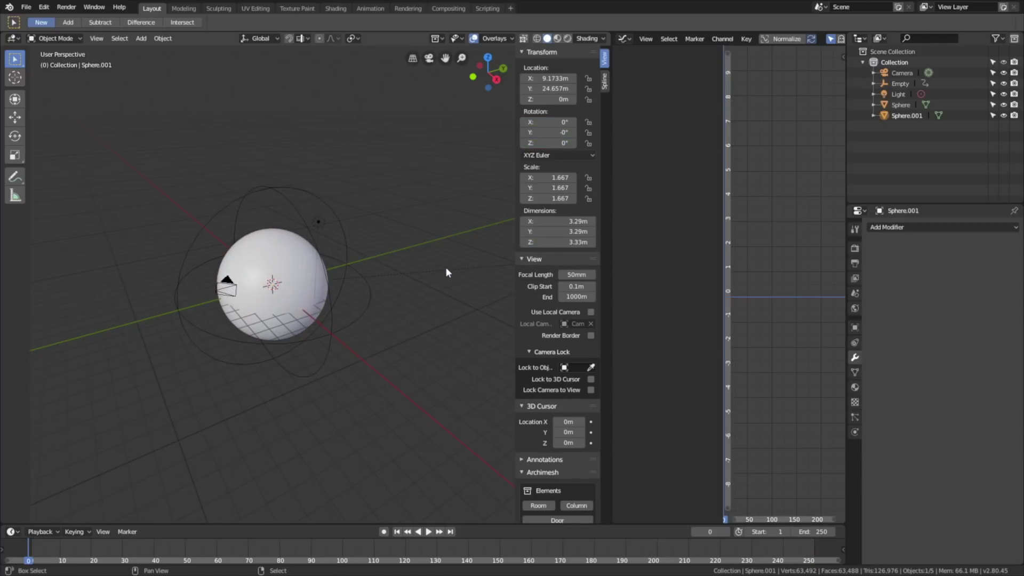
pyautogui.keyDown('shift'); pyautogui.moveTo(446, 267); pyautogui.dragTo(215, 301, button='middle'); pyautogui.keyUp('shift')
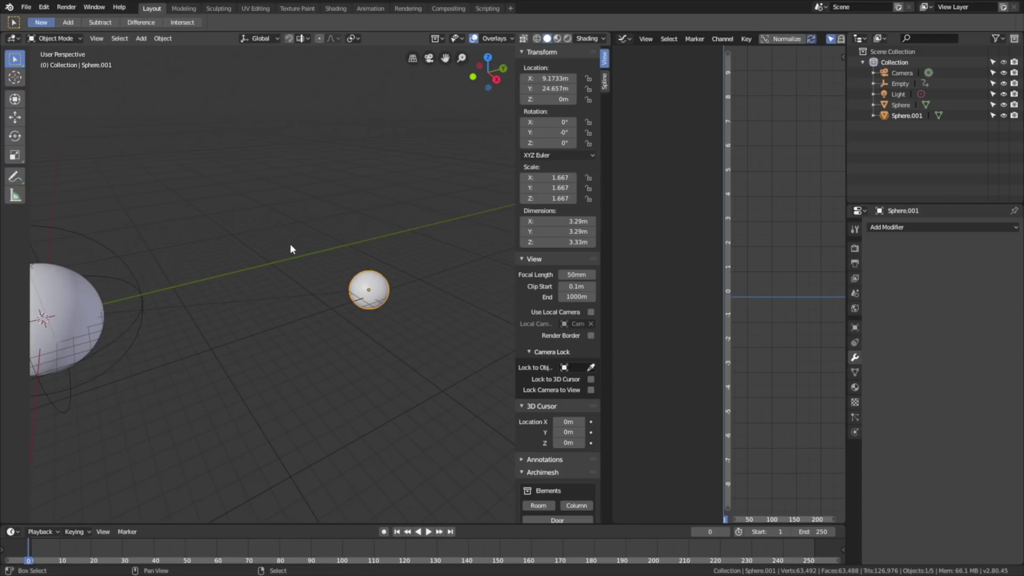
pyautogui.hotkey('shift', 's')
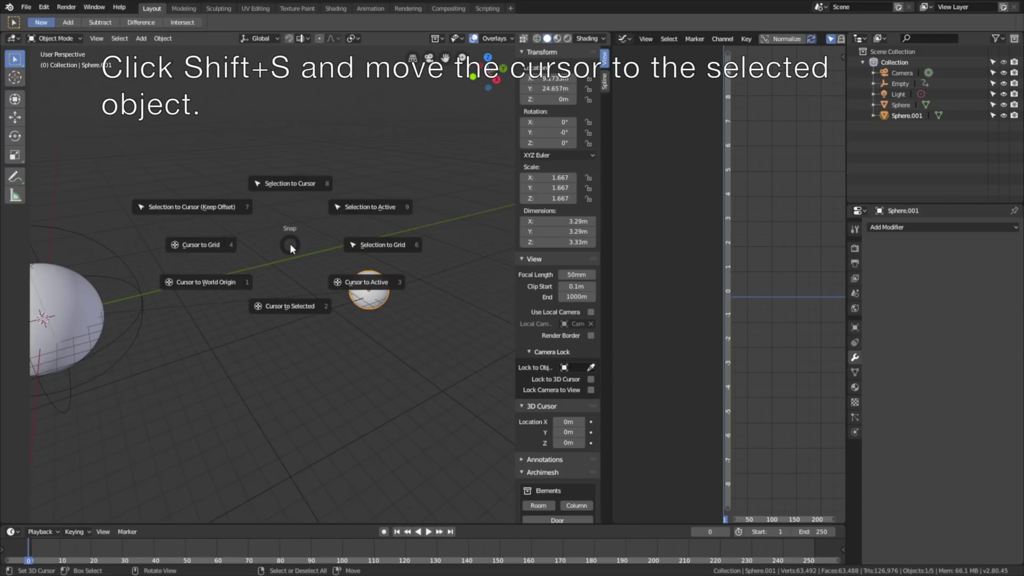
pyautogui.click(298, 312)
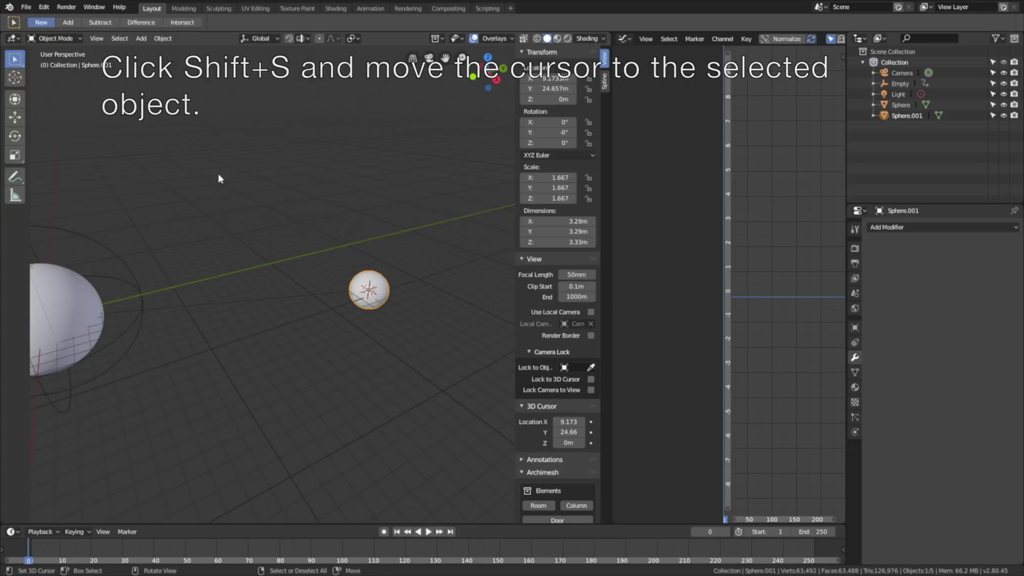
# Add a Sphere empty at the 3D cursor and scale it up around the small sphere to about 3.62
pyautogui.click(144, 40)
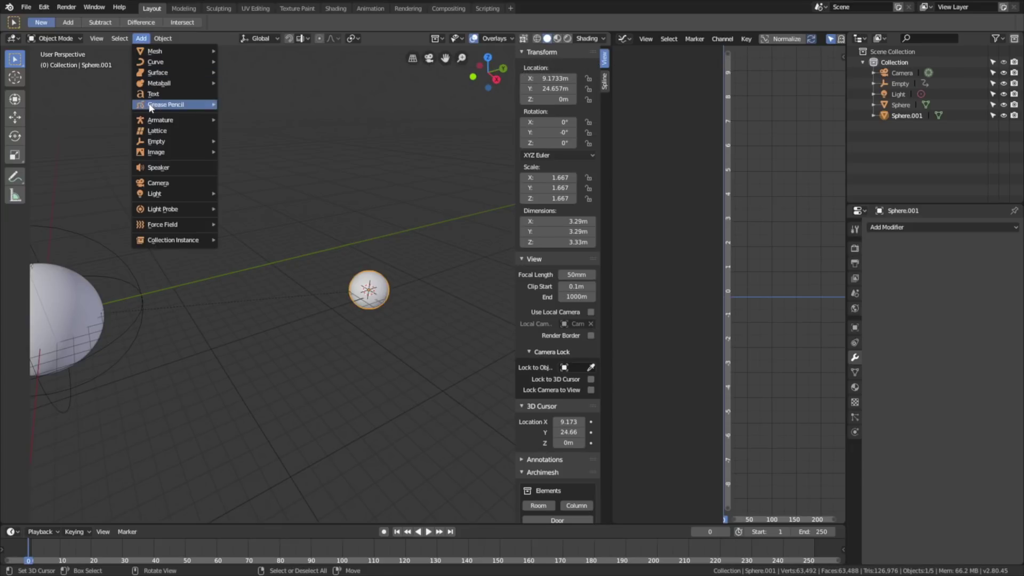
pyautogui.moveTo(171, 140)
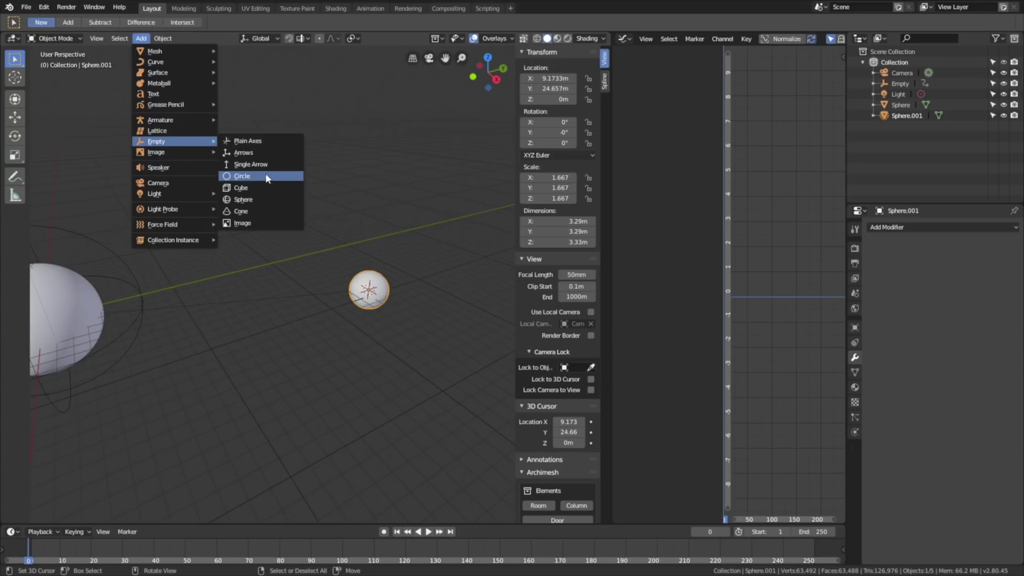
pyautogui.click(269, 195)
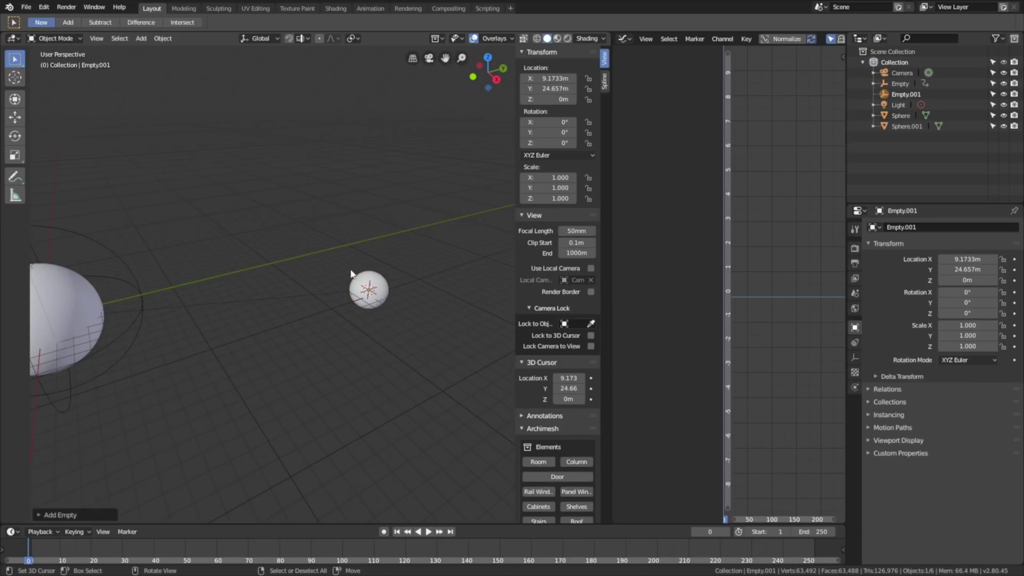
pyautogui.scroll(-3, 376, 277)
pyautogui.scroll(4, 376, 277)
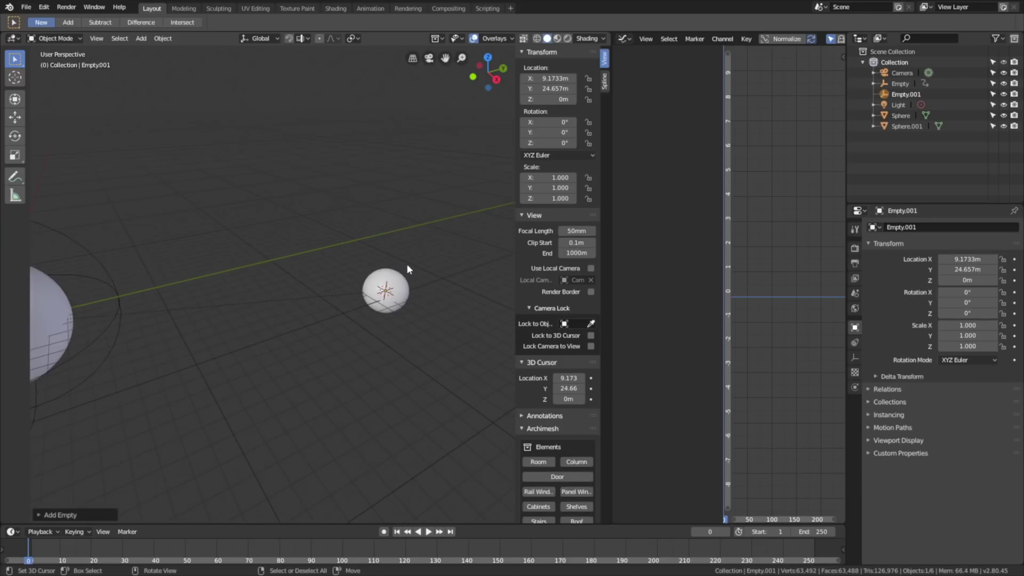
pyautogui.press('s')
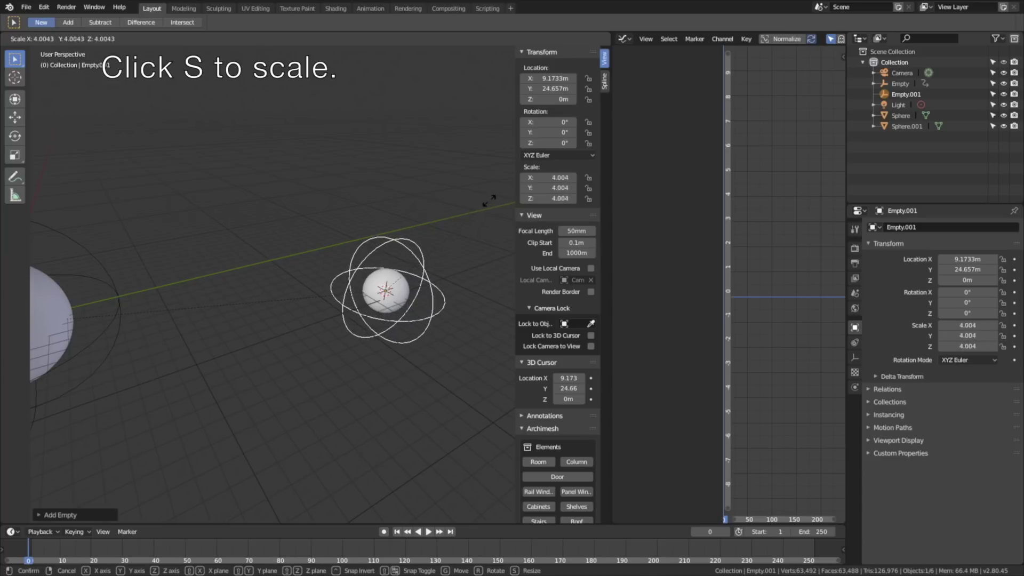
pyautogui.click(478, 234)
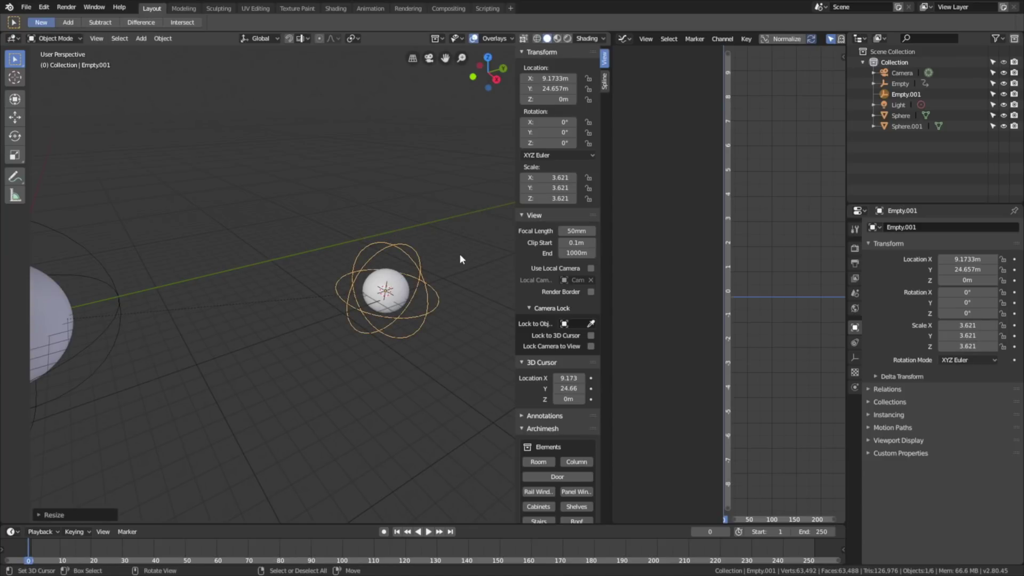
# Parent the new empty to the small orbiting sphere
pyautogui.keyDown('shift'); pyautogui.click(400, 282); pyautogui.keyUp('shift')
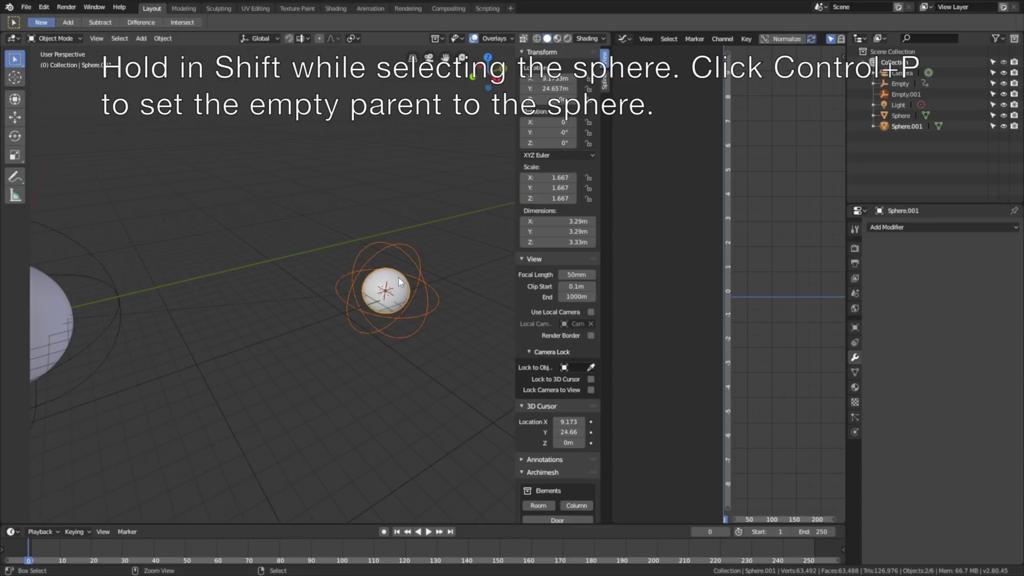
pyautogui.hotkey('ctrl', 'p')
pyautogui.click(400, 280)
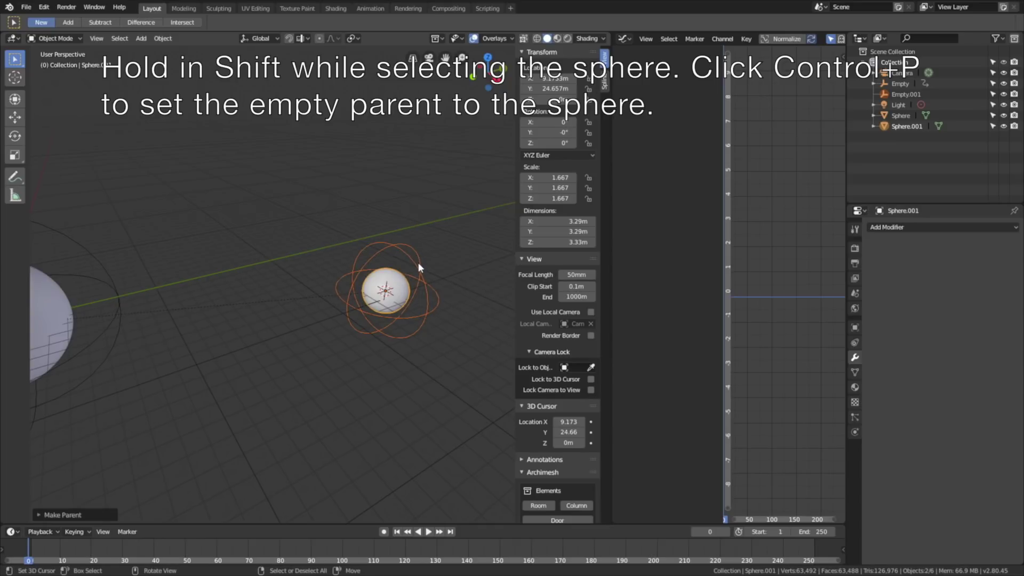
# Duplicate the small sphere, move the copy outward in the XY plane by about 8.9 m, and scale it down to about 0.91
pyautogui.moveTo(424, 273)
pyautogui.mouseDown(button='middle')
pyautogui.moveTo(374, 288)
pyautogui.moveTo(407, 280)
pyautogui.mouseUp(button='middle')
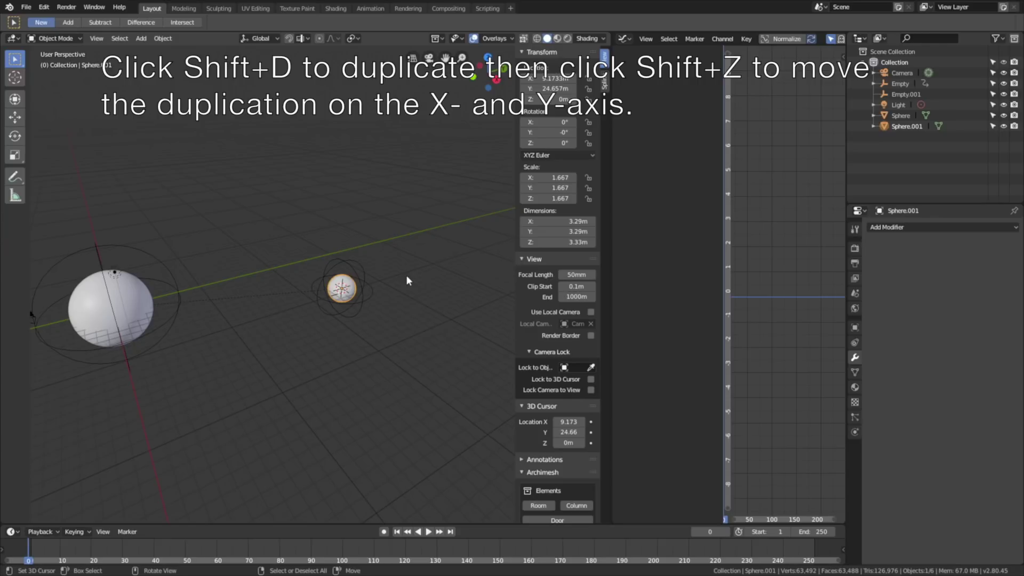
pyautogui.hotkey('shift', 'd')
pyautogui.hotkey('shift', 'z')
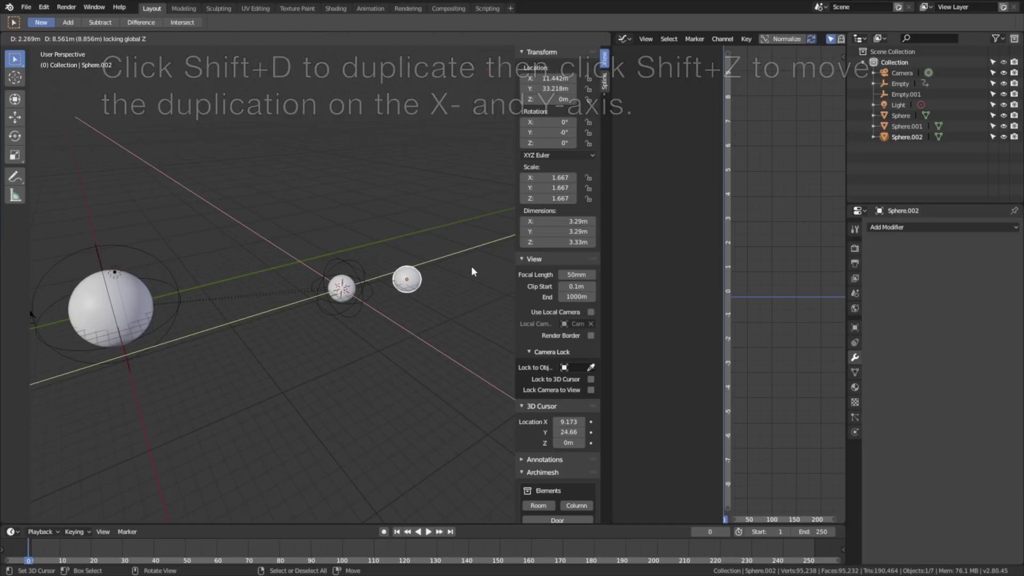
pyautogui.click(471, 266)
pyautogui.press('s')
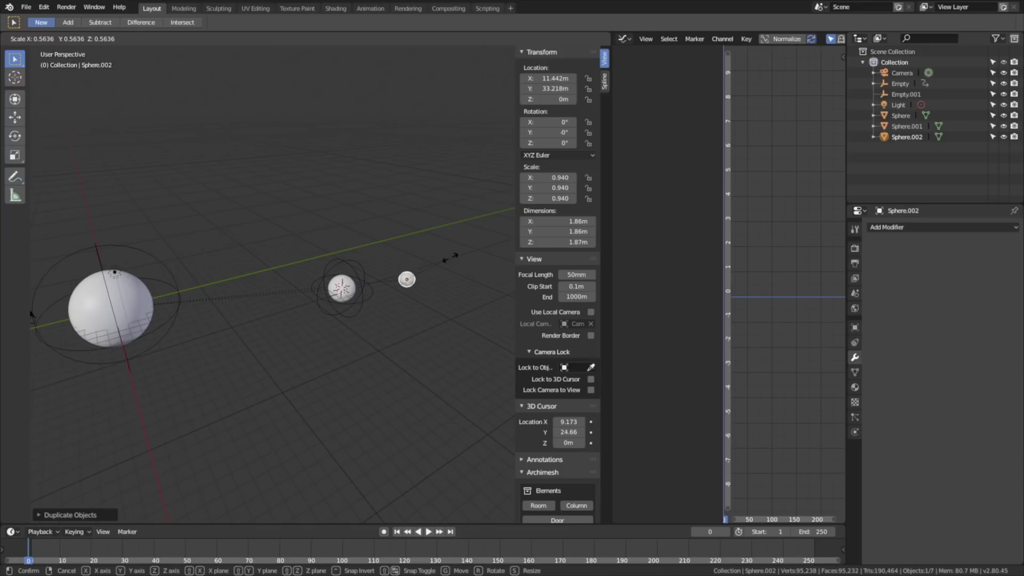
pyautogui.click(450, 257)
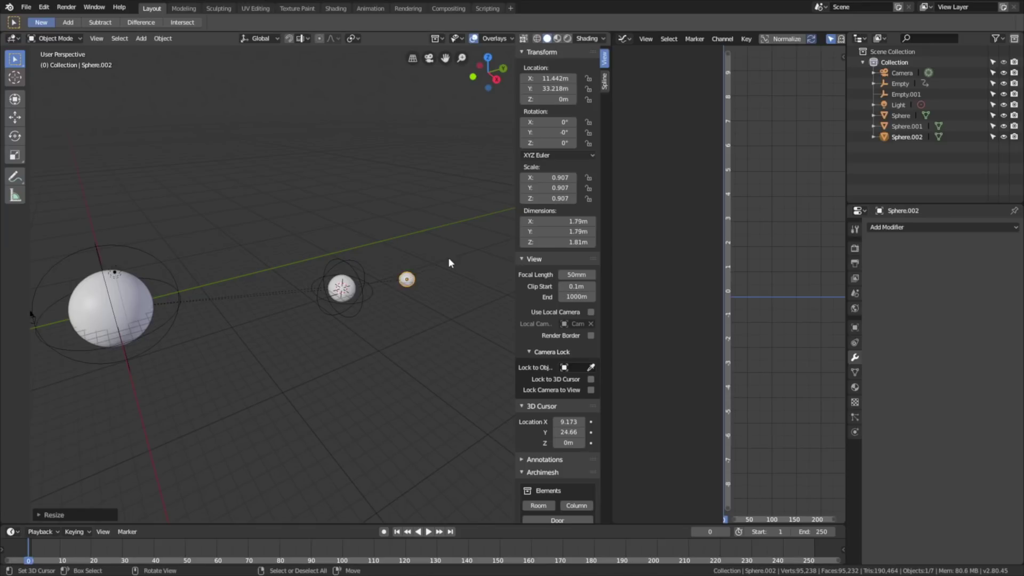
# Parent the duplicated sphere to the small sphere's empty using Object (Keep Transform)
pyautogui.keyDown('shift'); pyautogui.click(362, 264); pyautogui.keyUp('shift')
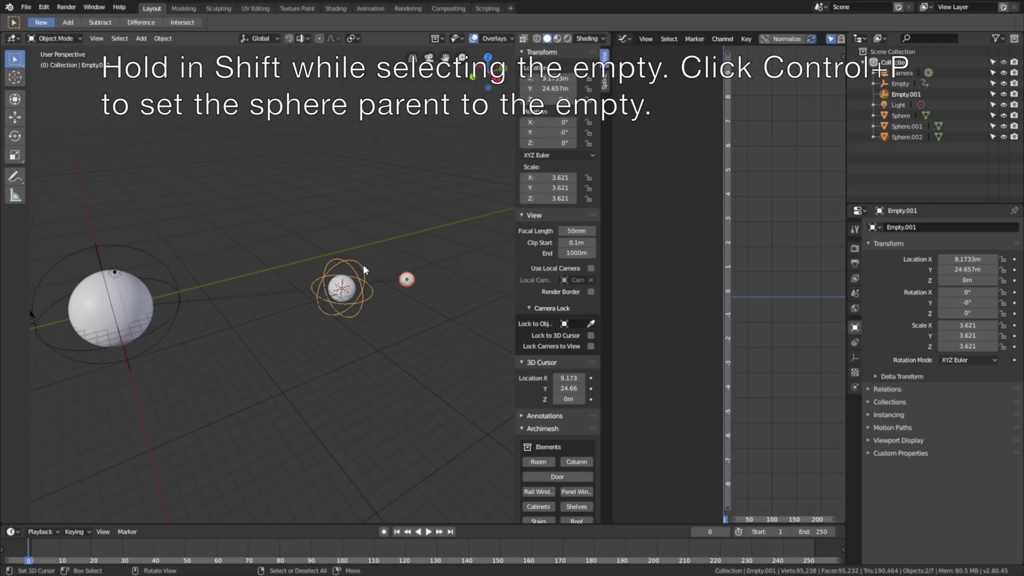
pyautogui.hotkey('ctrl', 'p')
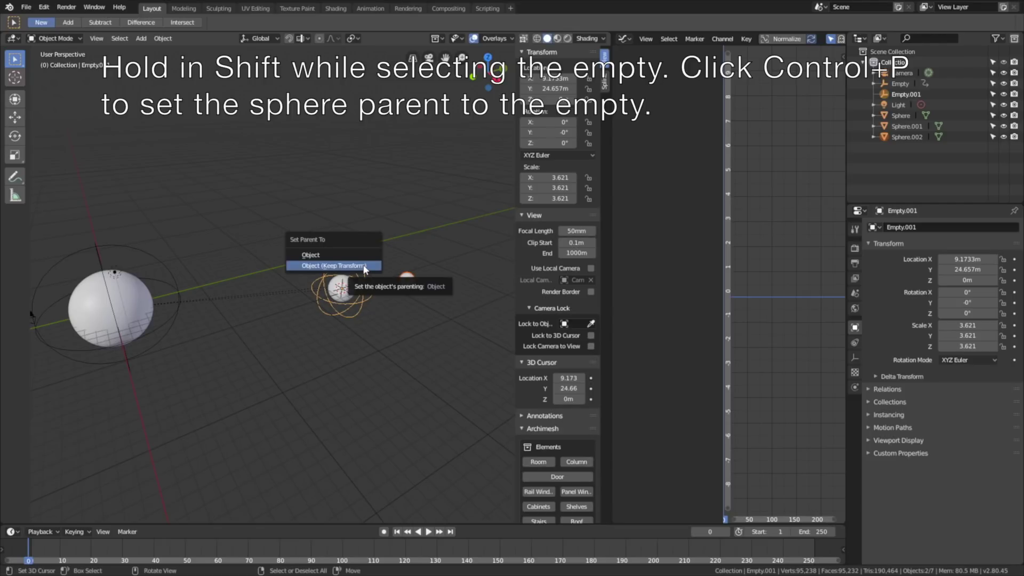
pyautogui.click(364, 266)
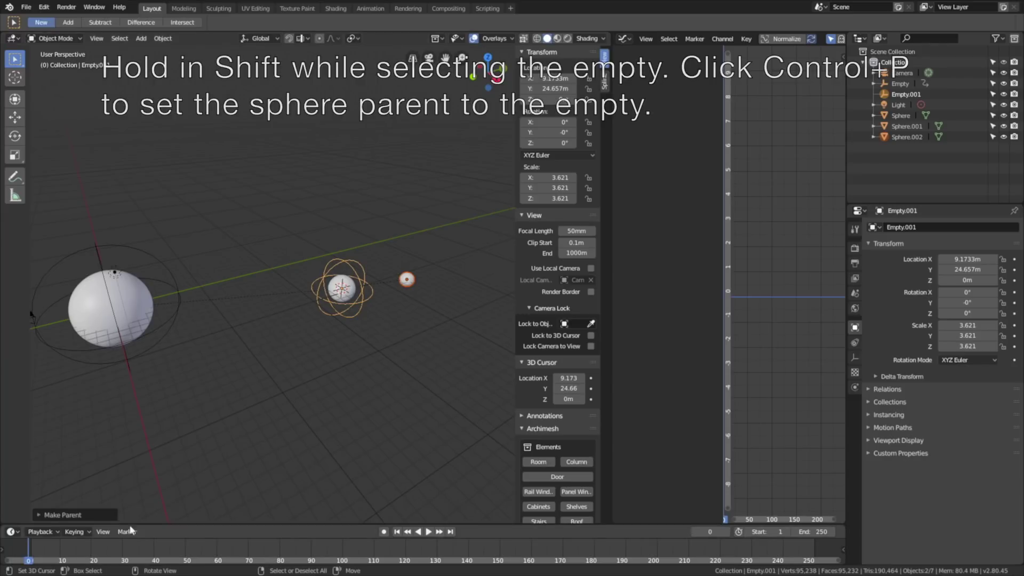
# Go to frame 1, select only the small sphere's empty, and keyframe its rotation at 0°
pyautogui.press('space')
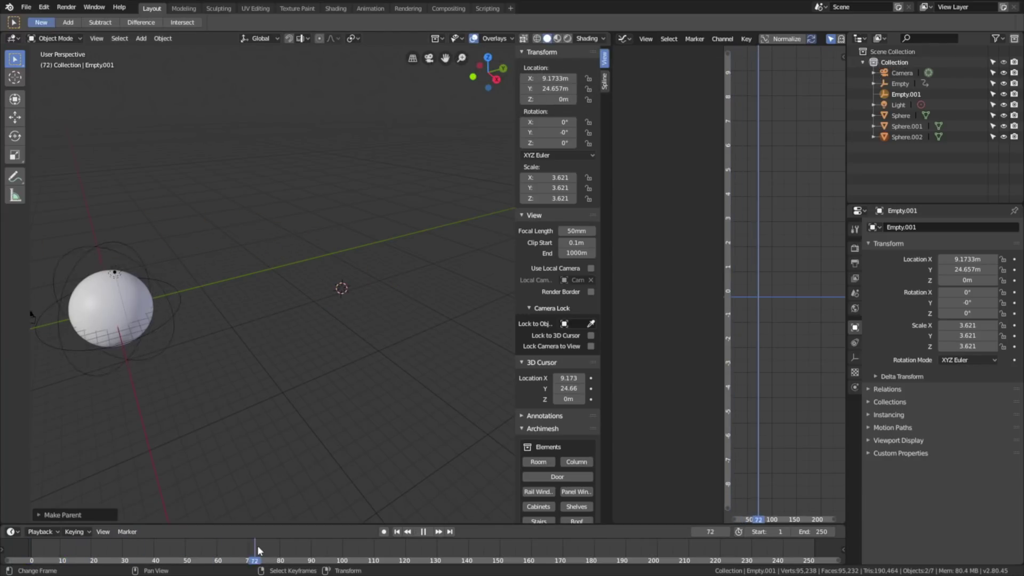
pyautogui.click(41, 561)
pyautogui.moveTo(41, 561); pyautogui.dragTo(31, 561)
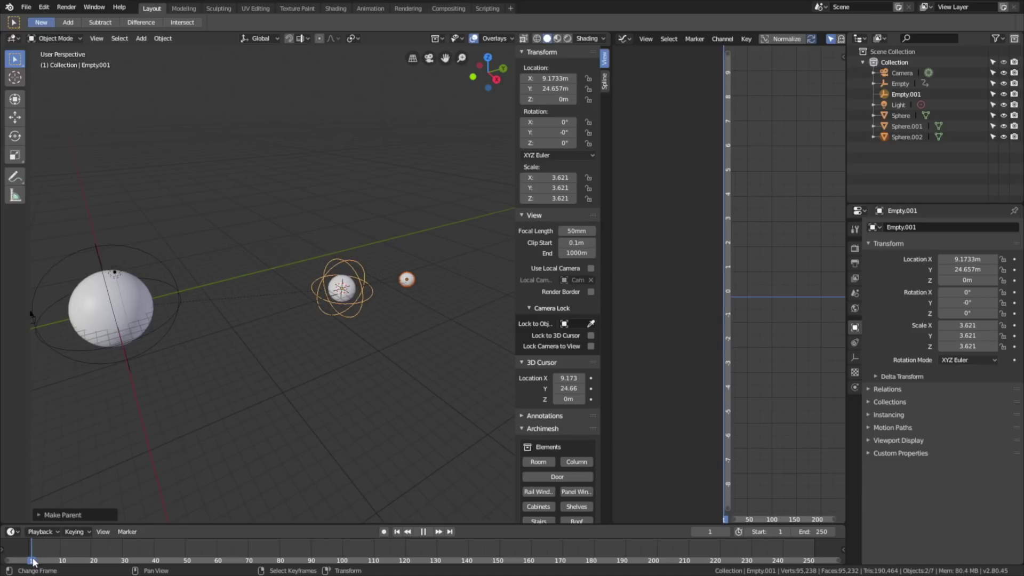
pyautogui.press('space')
pyautogui.scroll(2, 404, 297)
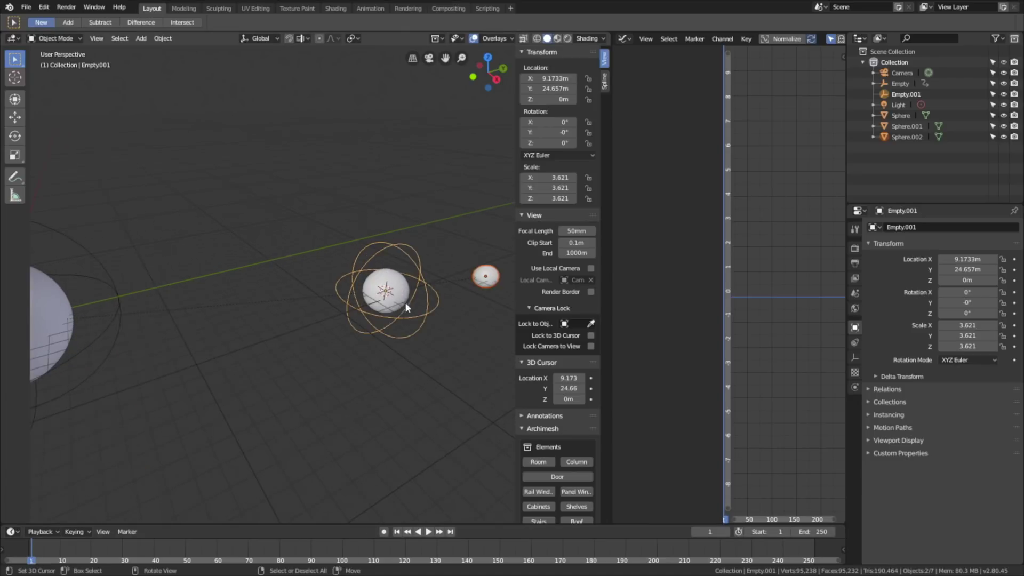
pyautogui.keyDown('shift'); pyautogui.moveTo(406, 303); pyautogui.dragTo(276, 321, button='middle'); pyautogui.keyUp('shift')
pyautogui.click(290, 256)
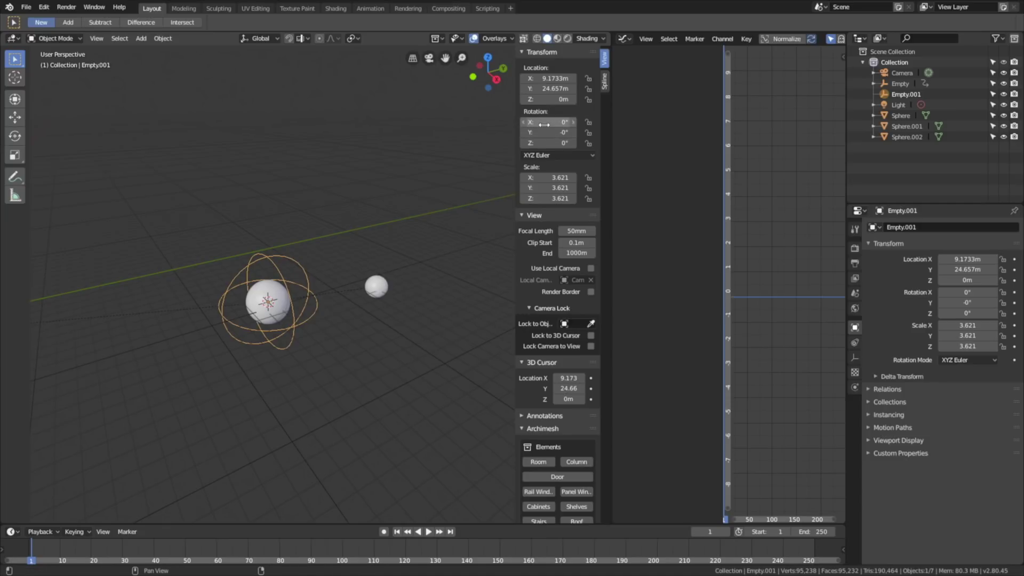
pyautogui.press('i')
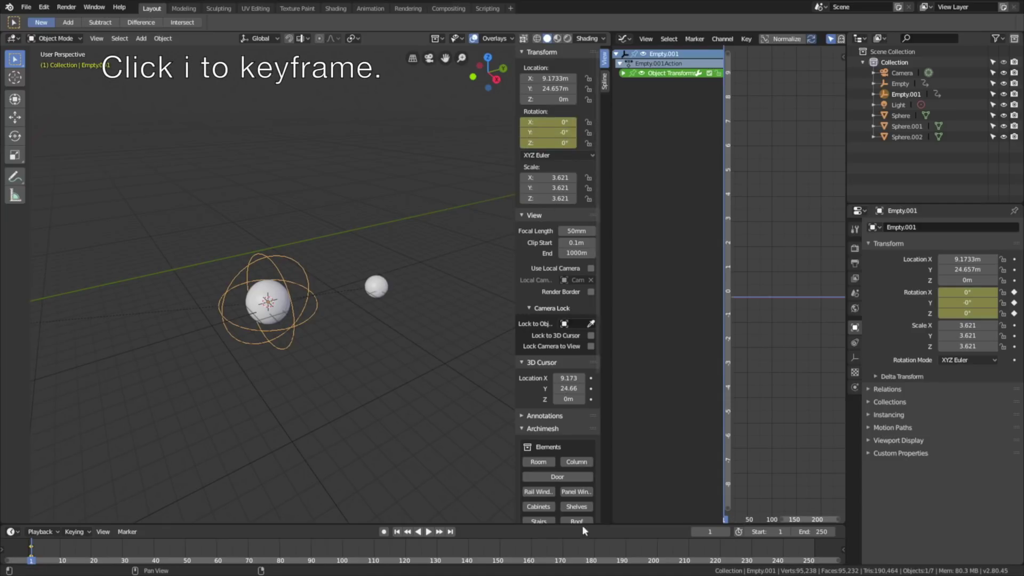
# On frame 250, set the small sphere's empty to a Z rotation of 1600° and keyframe the rotation
pyautogui.click(715, 531)
pyautogui.write('250')
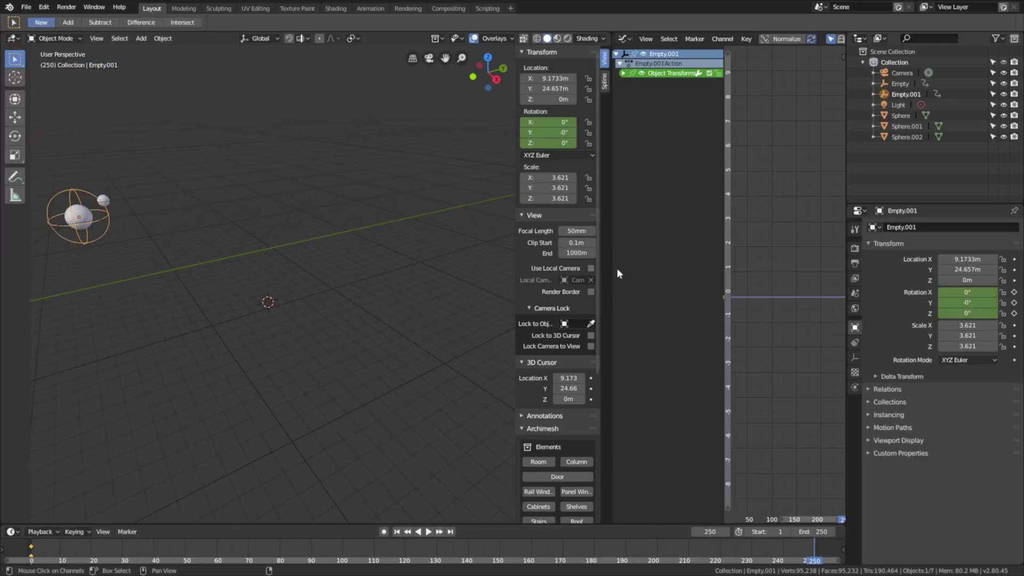
pyautogui.click(539, 141)
pyautogui.write('0d')
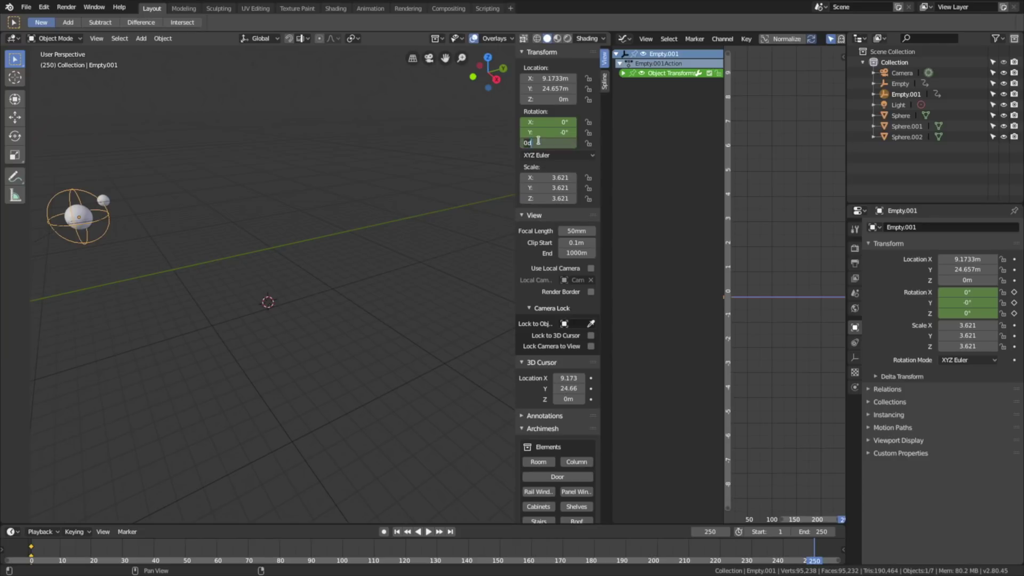
pyautogui.press('Return')
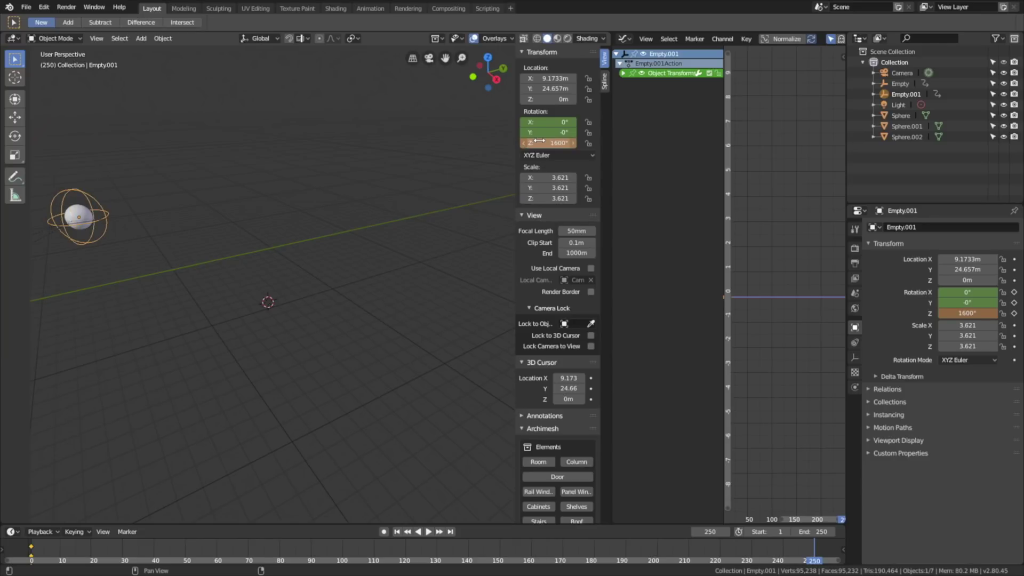
pyautogui.press('i')
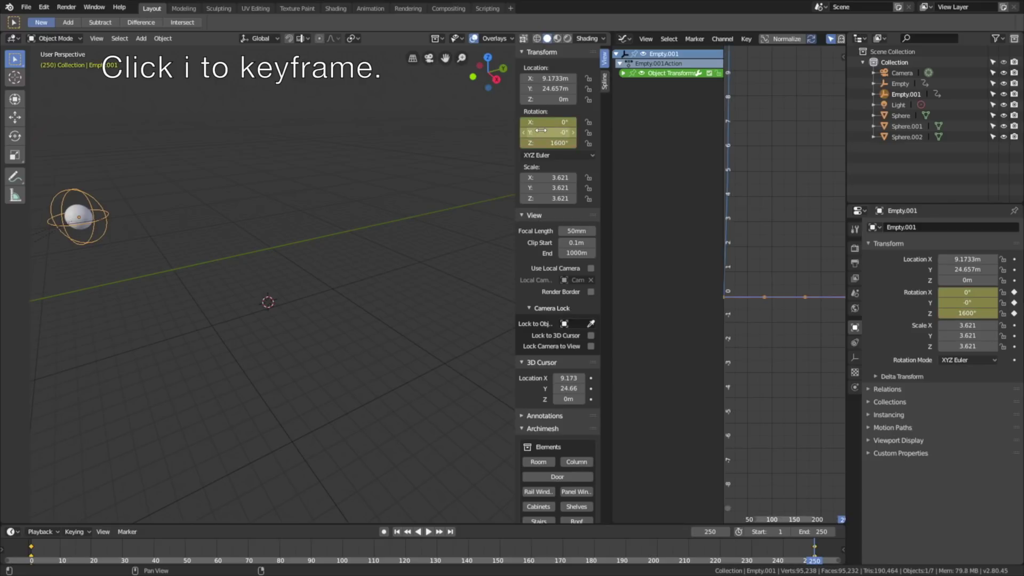
# Set the small sphere's empty keyframes to Linear interpolation in the Graph Editor and play back the nested orbits
pyautogui.press('Home')
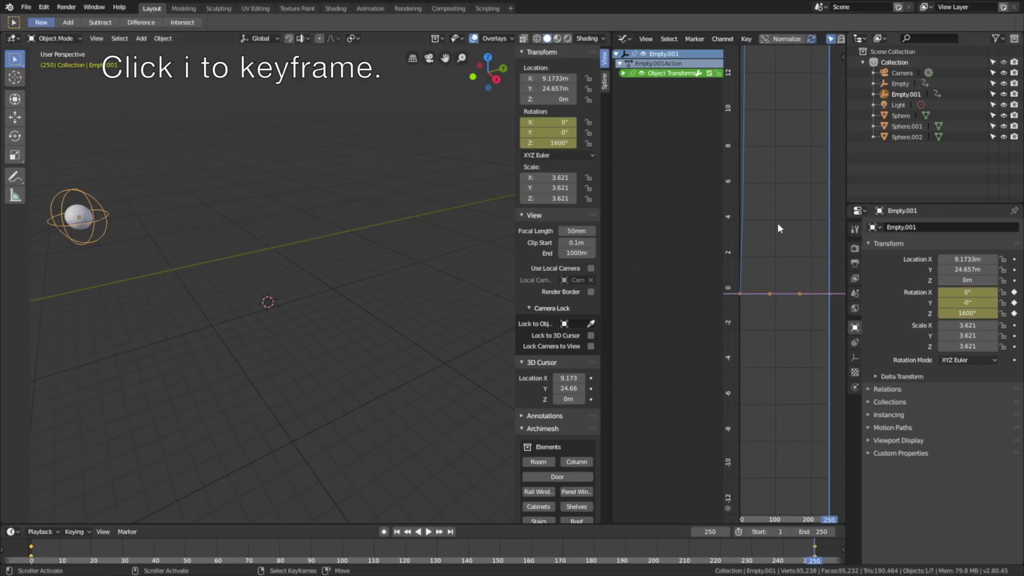
pyautogui.press('t')
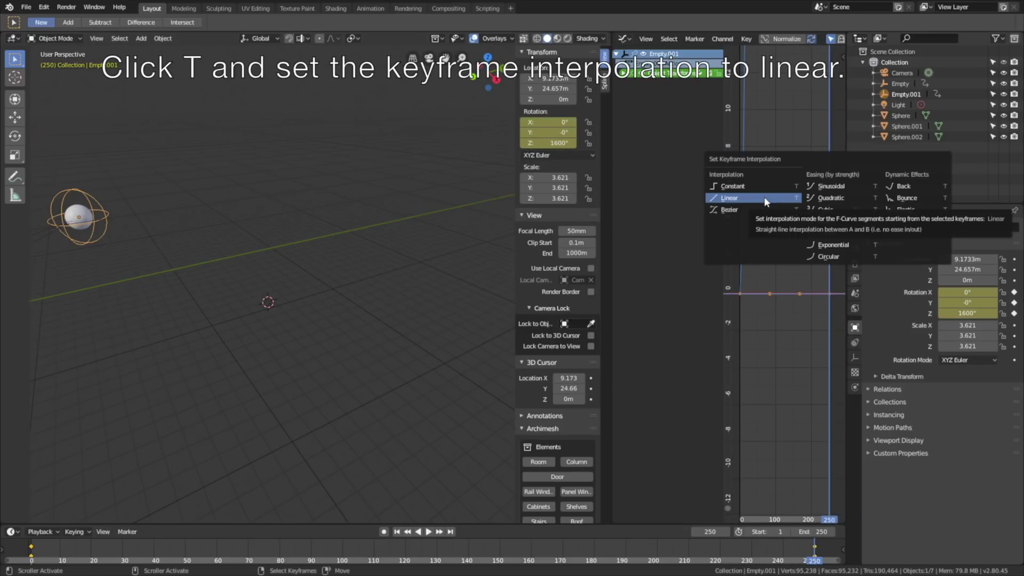
pyautogui.click(765, 199)
pyautogui.moveTo(280, 263); pyautogui.dragTo(256, 299, button='middle')
pyautogui.click(430, 533)
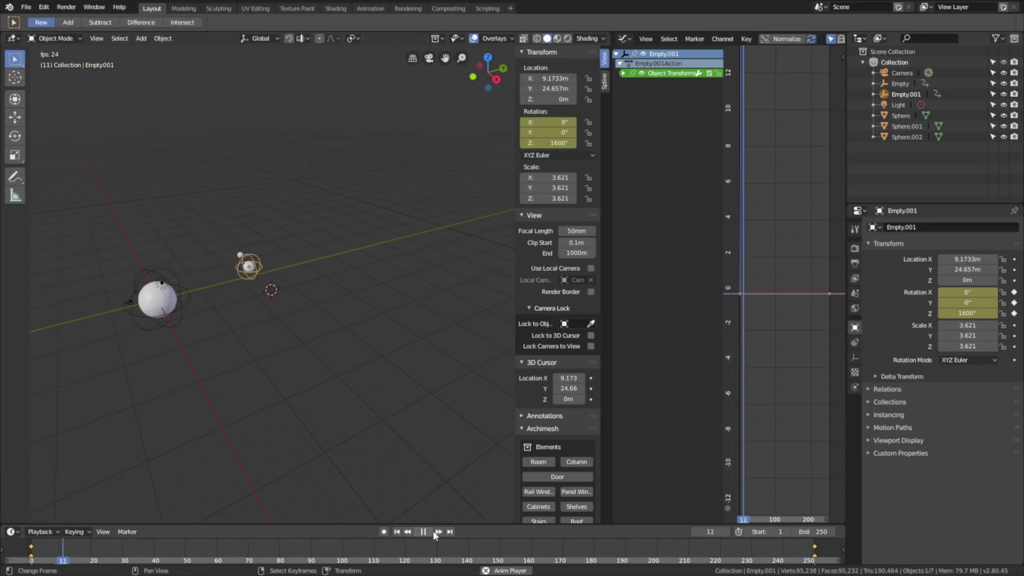
pyautogui.moveTo(325, 354); pyautogui.dragTo(424, 356, button='middle')
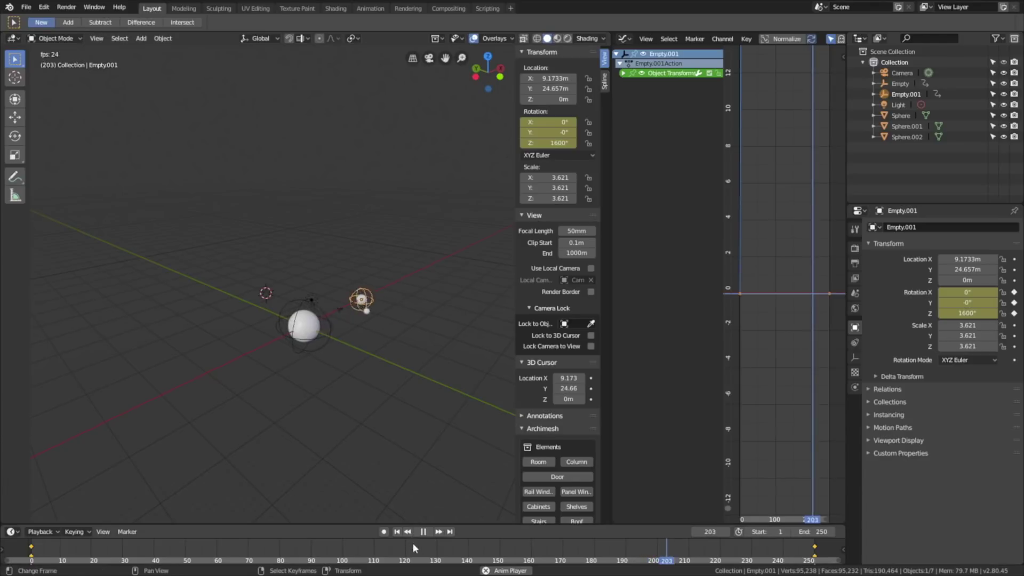
pyautogui.click(424, 532)
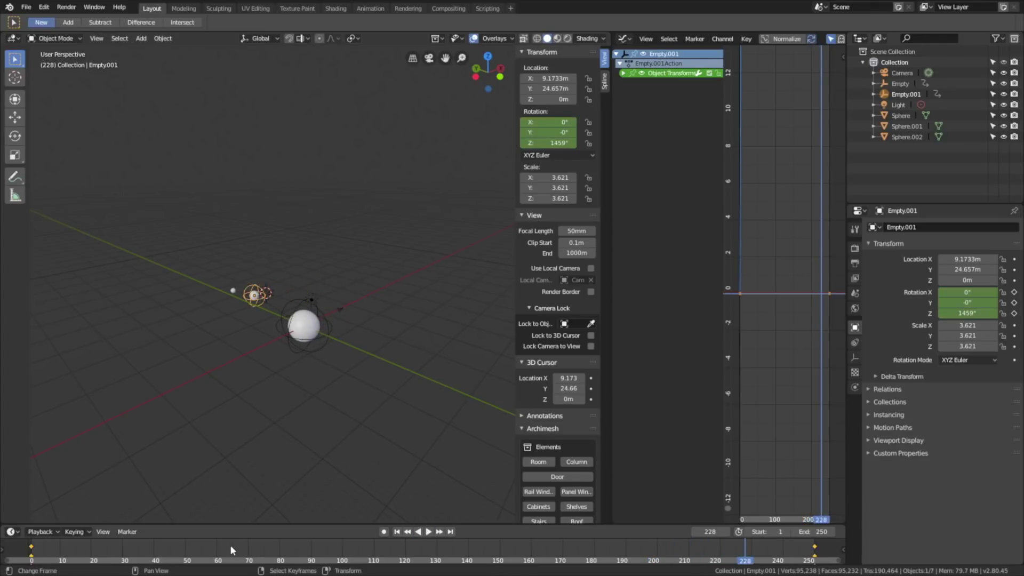
# Save the project as tut.blend in the 2.8 Orbit Tutorial folder
pyautogui.click(26, 7)
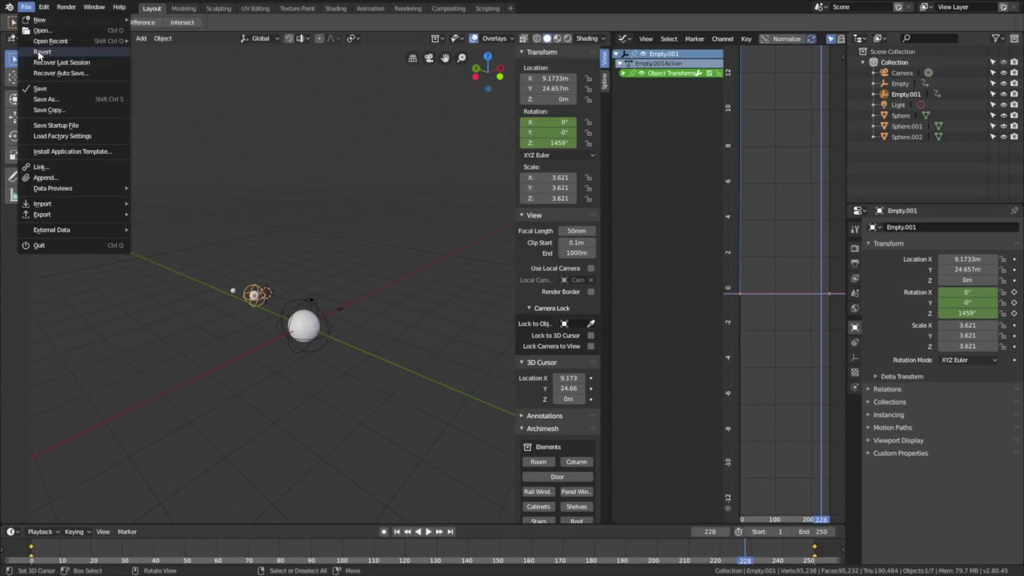
pyautogui.click(52, 99)
pyautogui.click(161, 63)
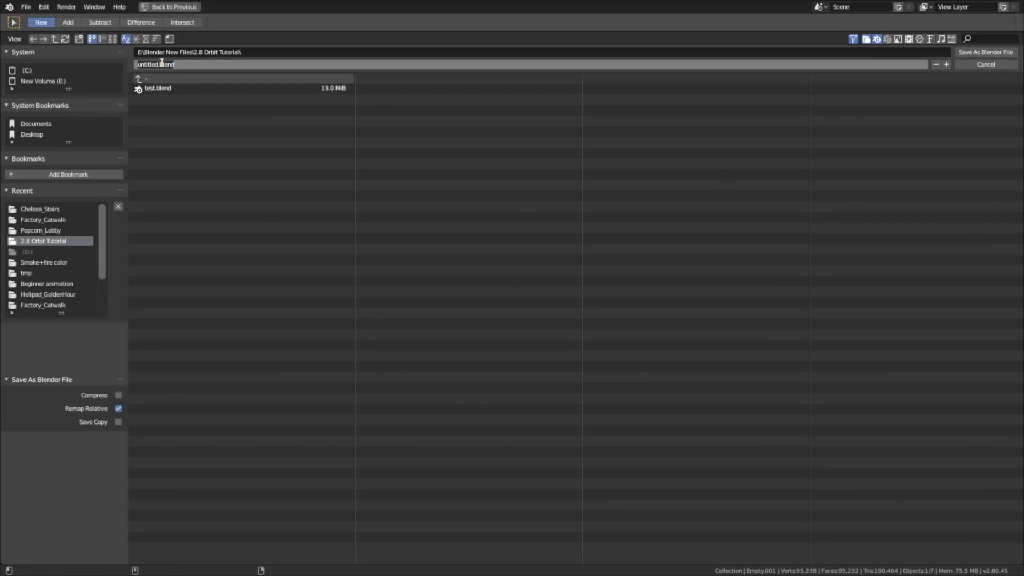
pyautogui.press('Escape')
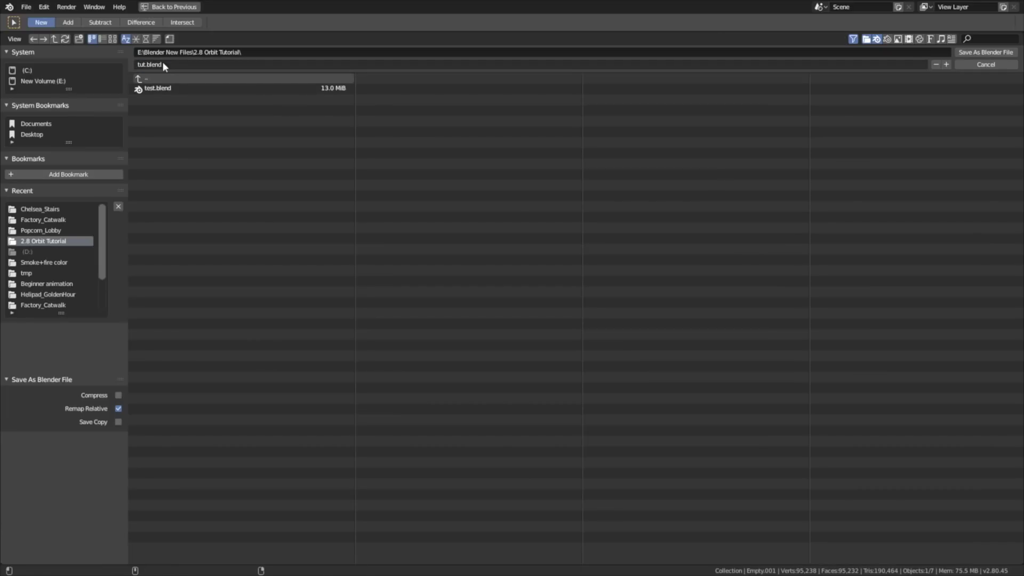
pyautogui.press('Escape')
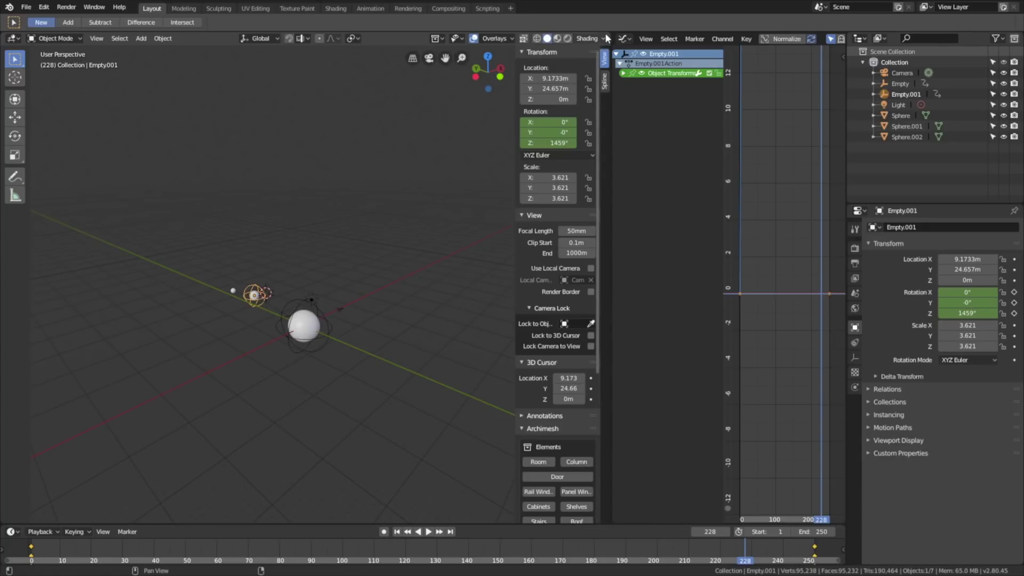
# Merge the Graph Editor area into the 3D viewport and change the scene light's type to Sun
pyautogui.moveTo(610, 33); pyautogui.dragTo(652, 45)
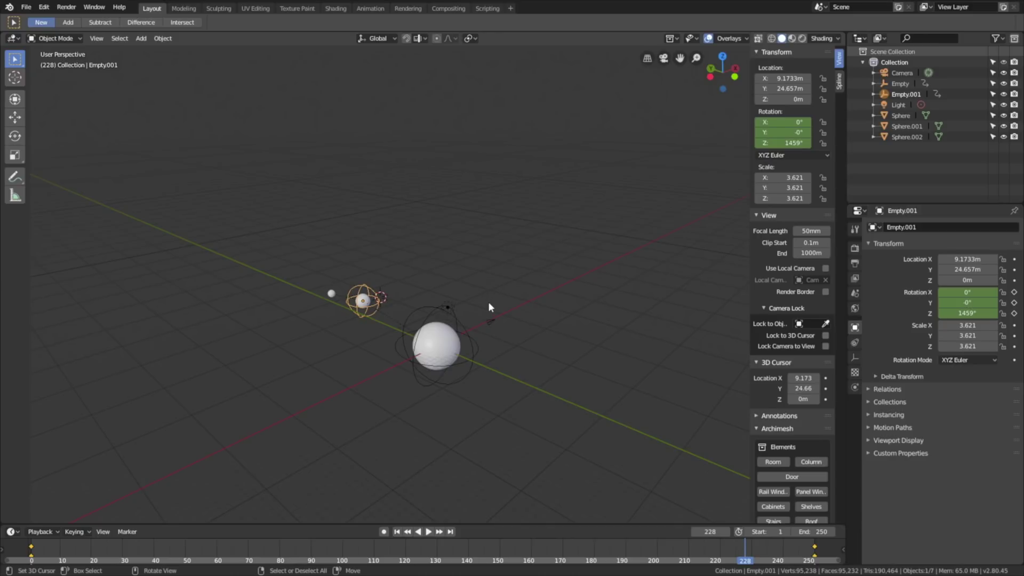
pyautogui.scroll(8, 498, 293)
pyautogui.scroll(-3, 614, 278)
pyautogui.click(584, 260)
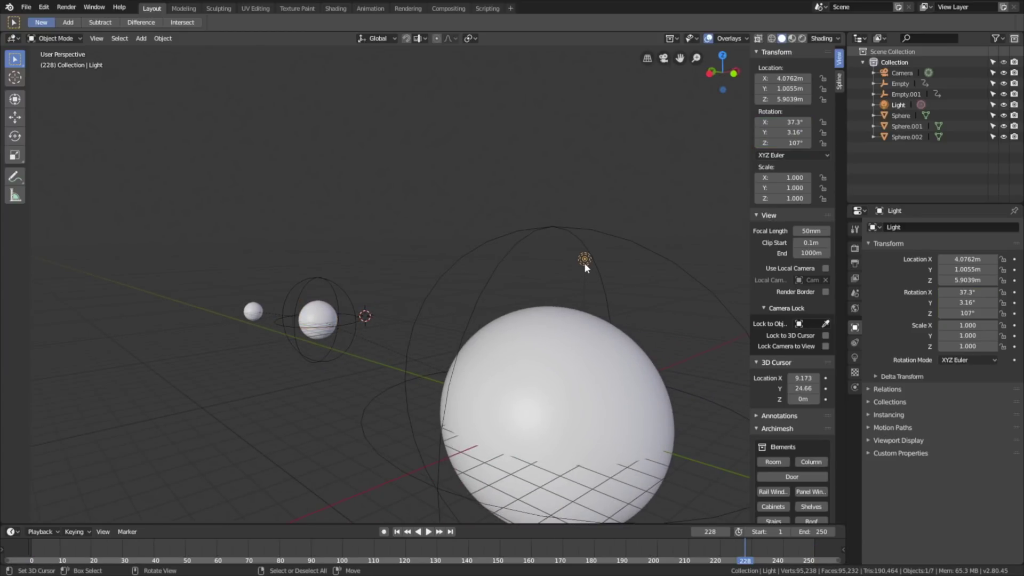
pyautogui.click(856, 356)
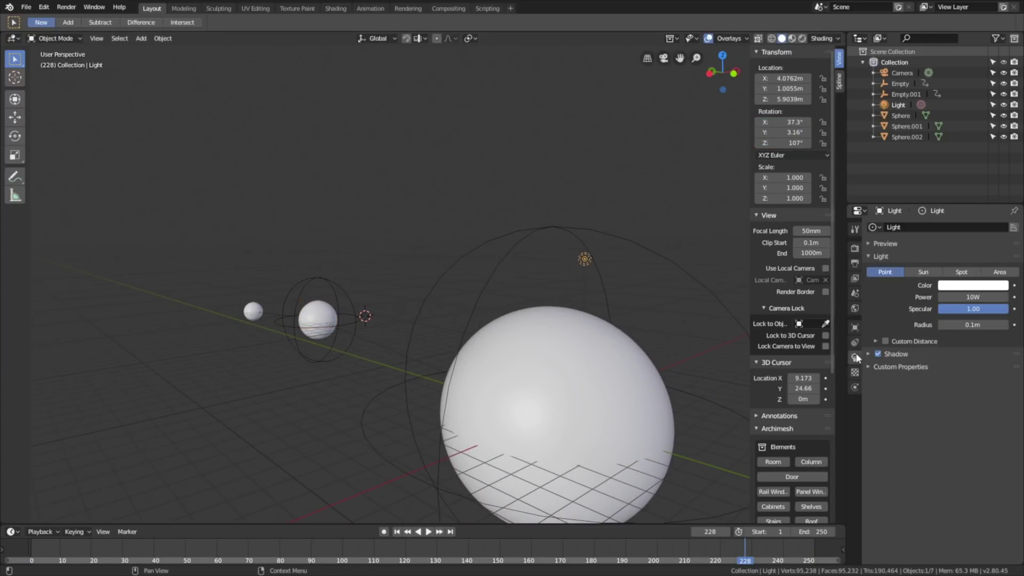
pyautogui.click(923, 272)
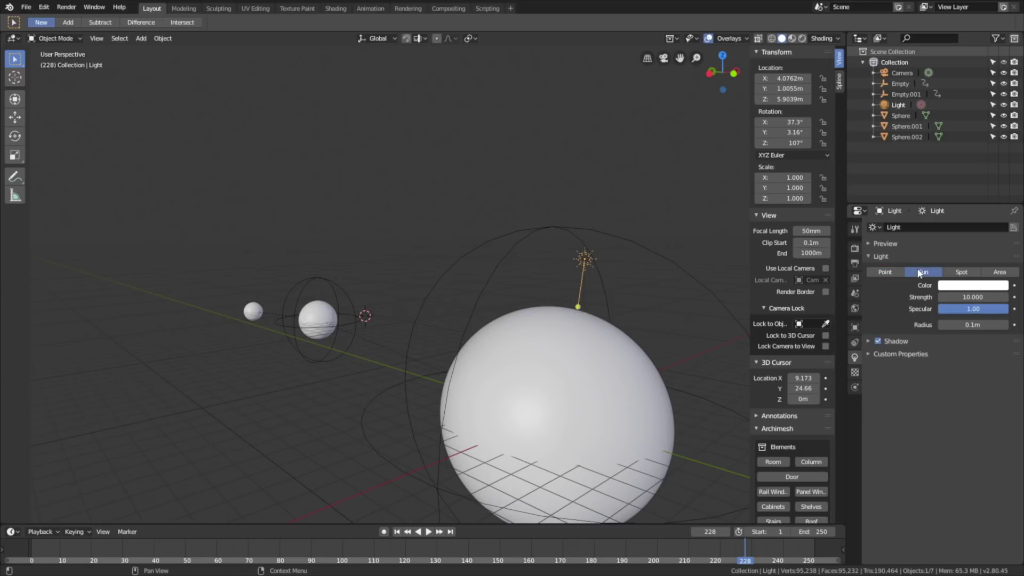
# Move the sun light away from the spheres to about X 16.9, Y -2.4, Z 10.7 m, and use Rendered viewport shading
pyautogui.scroll(-5, 651, 284)
pyautogui.moveTo(651, 284); pyautogui.dragTo(594, 309, button='middle')
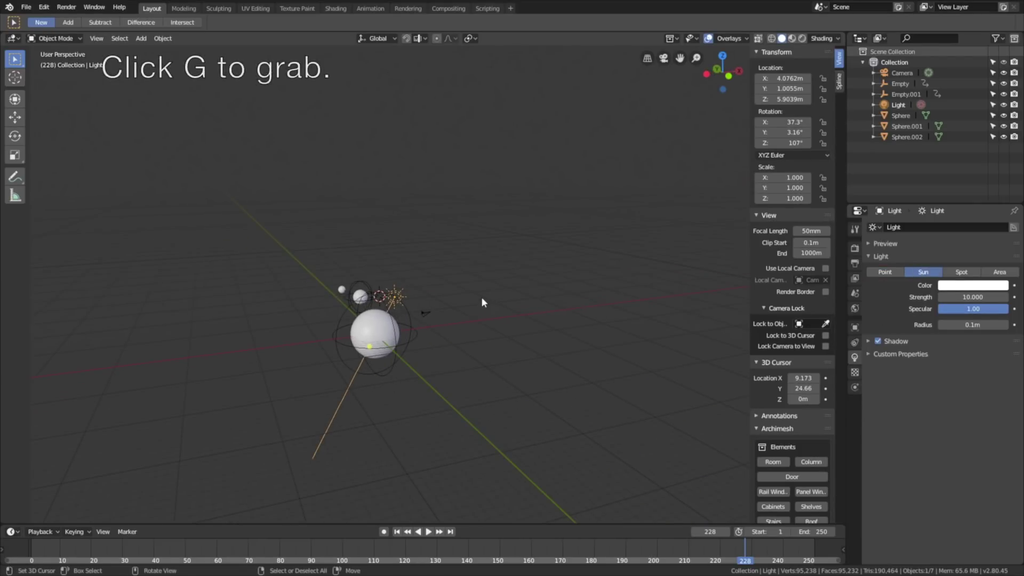
pyautogui.press('g')
pyautogui.click(556, 268)
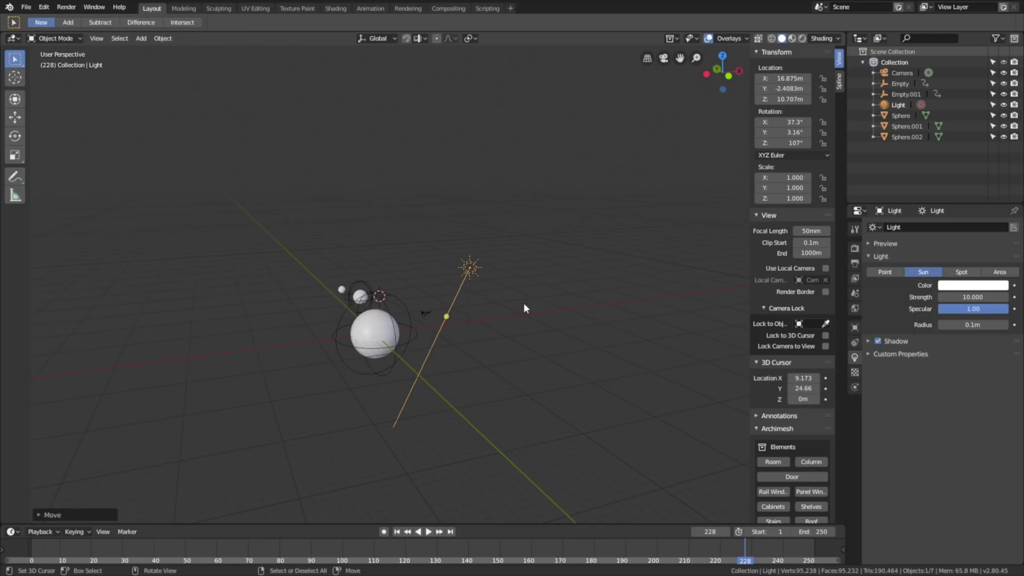
pyautogui.click(801, 39)
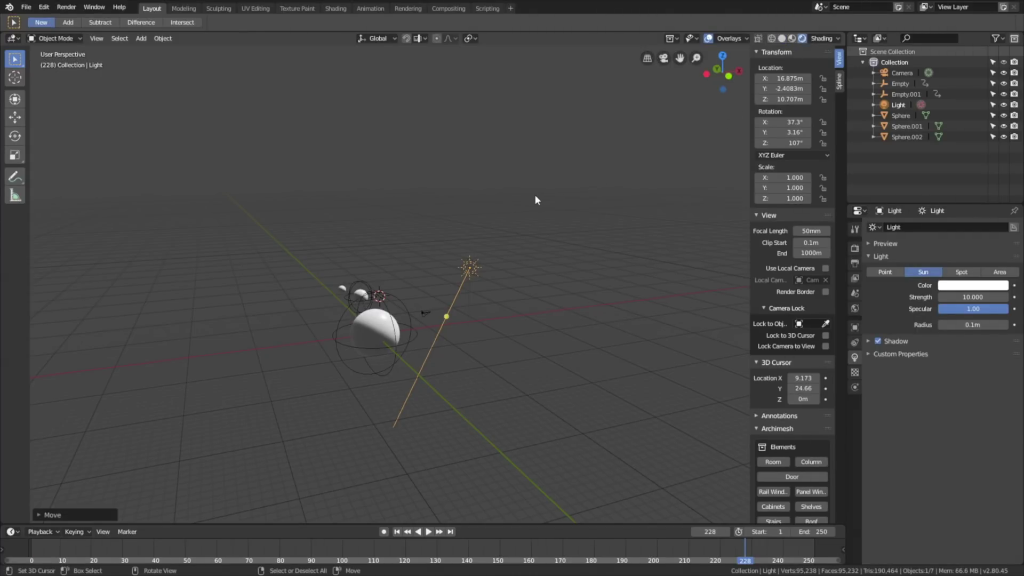
pyautogui.moveTo(521, 213); pyautogui.dragTo(533, 243, button='middle')
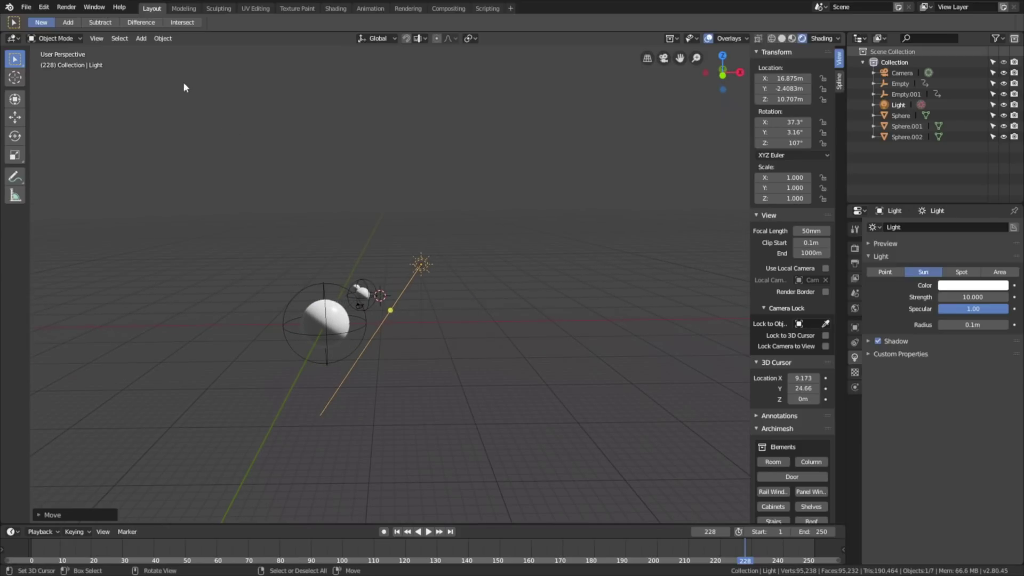
# Add a plane mesh and lower it along the Z axis to about -4 m
pyautogui.click(141, 38)
pyautogui.moveTo(152, 51)
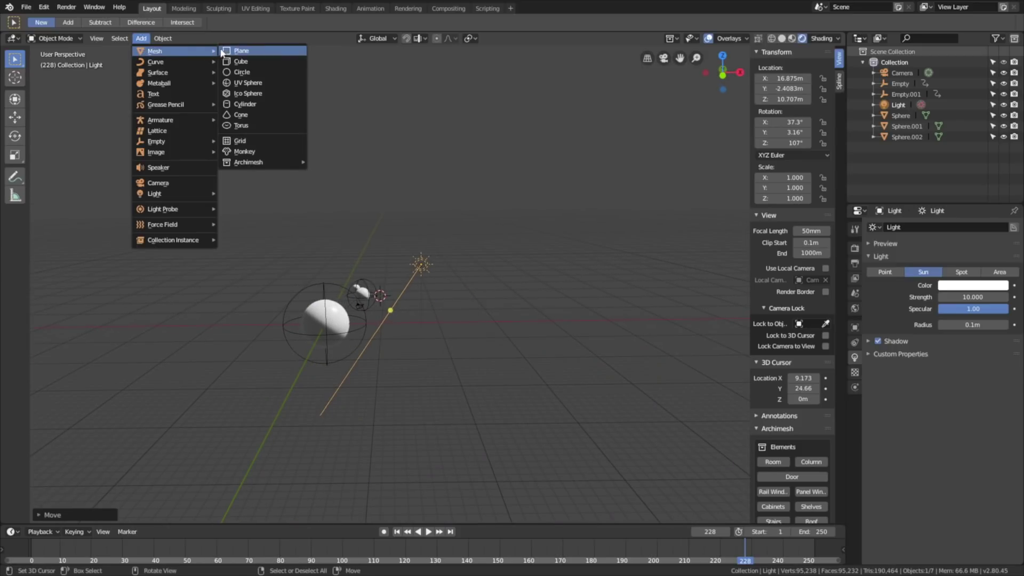
pyautogui.click(238, 52)
pyautogui.moveTo(318, 127); pyautogui.dragTo(491, 169, button='middle')
pyautogui.press('g')
pyautogui.press('z')
pyautogui.click(405, 272)
# Scale the plane to about 156 as a large floor and lower it to about -4.83 m on Z
pyautogui.press('s')
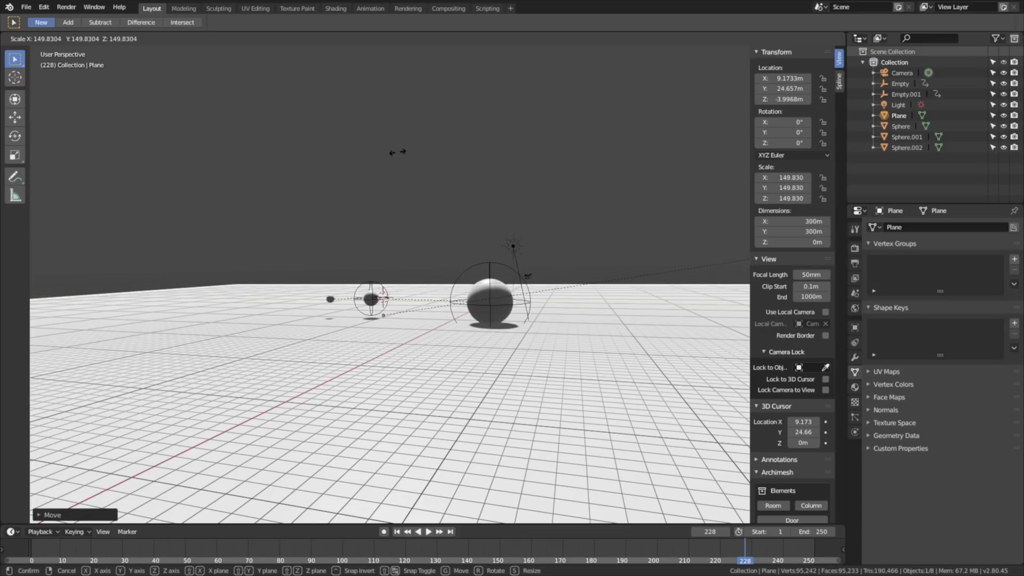
pyautogui.click(666, 112)
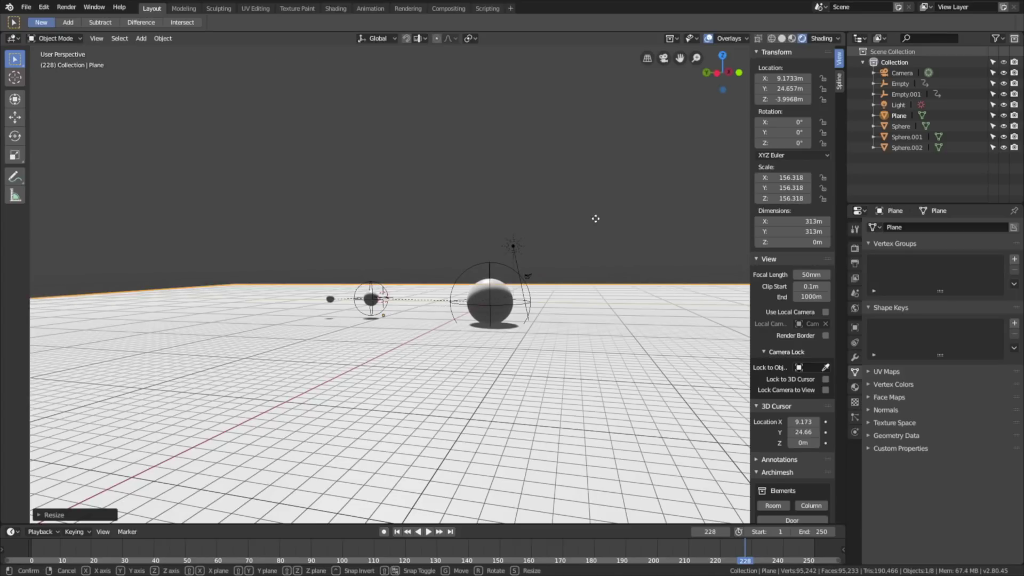
pyautogui.press('g')
pyautogui.press('z')
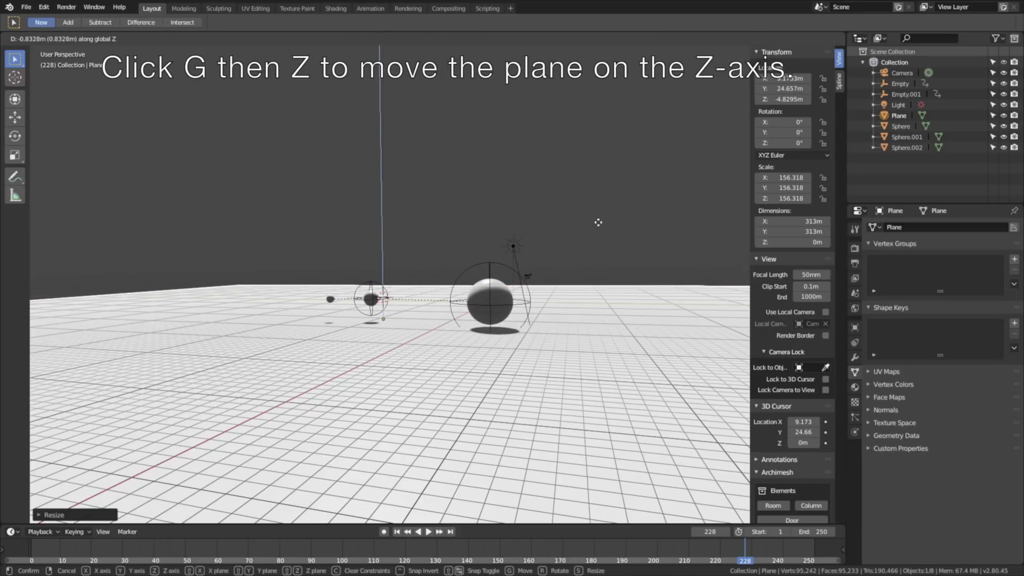
pyautogui.click(599, 222)
# Assign an Environment Texture to the world's background color and start choosing its image file
pyautogui.moveTo(598, 222); pyautogui.dragTo(496, 235, button='middle')
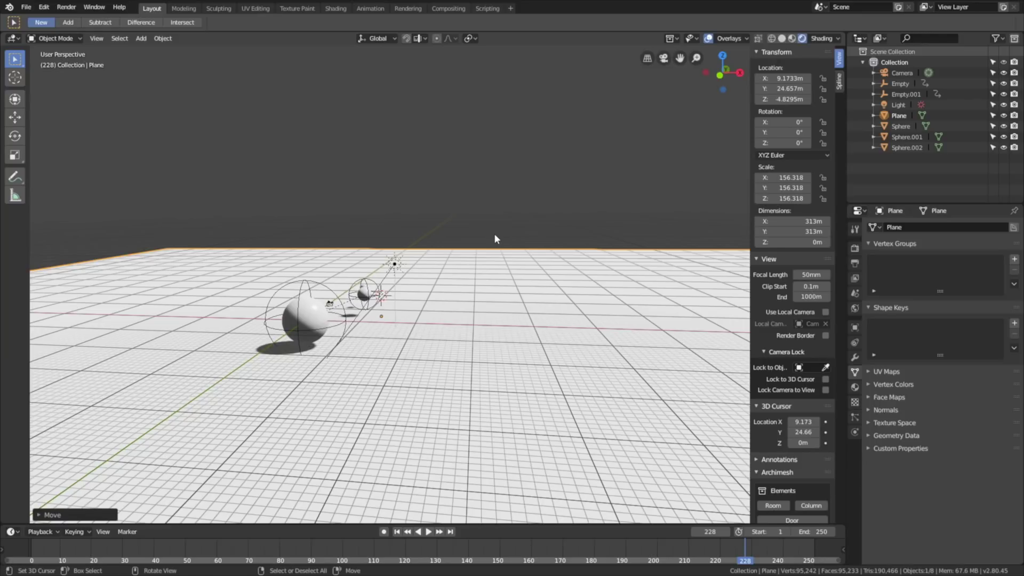
pyautogui.click(855, 308)
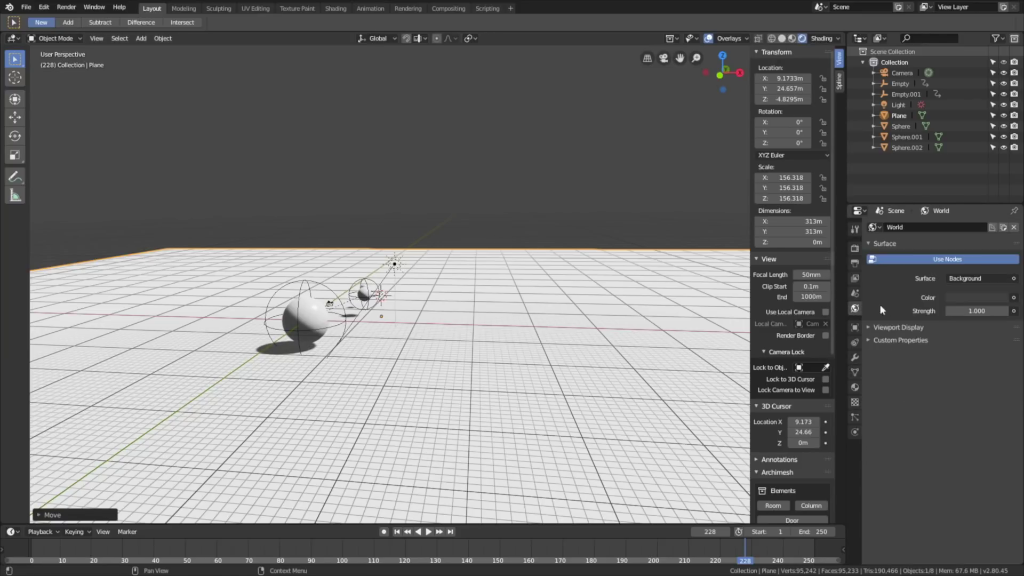
pyautogui.click(1013, 297)
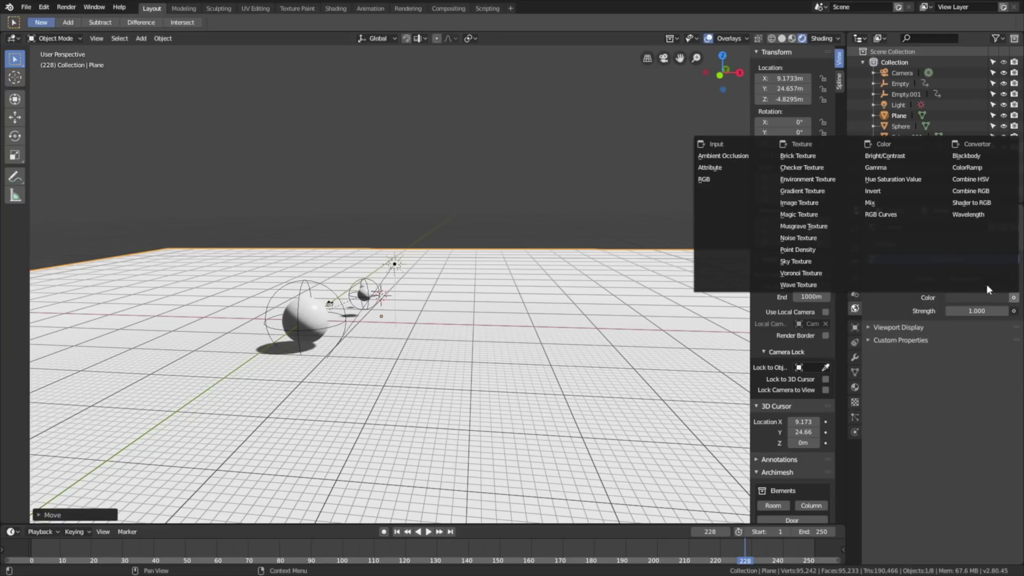
pyautogui.click(805, 179)
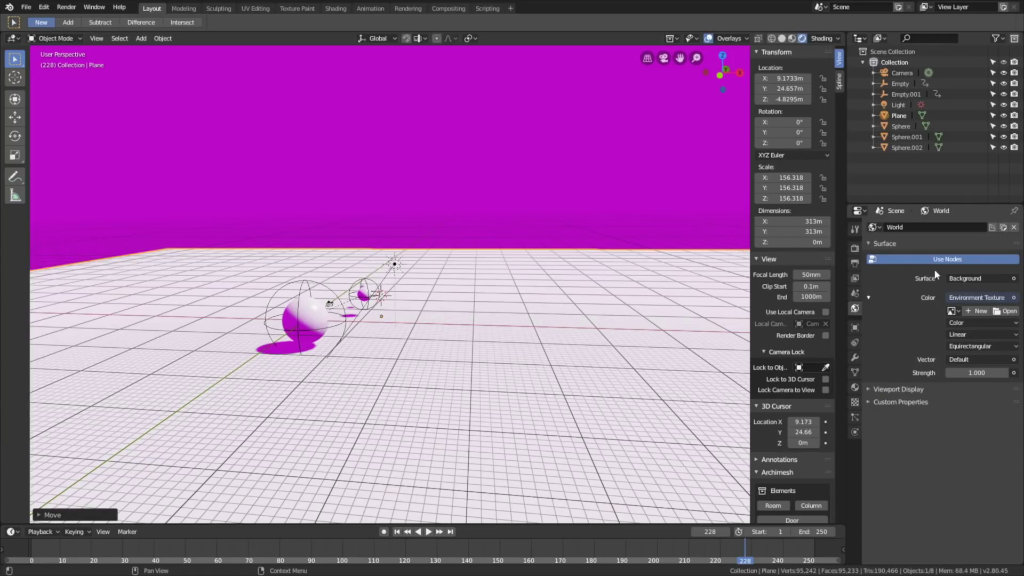
pyautogui.click(1007, 311)
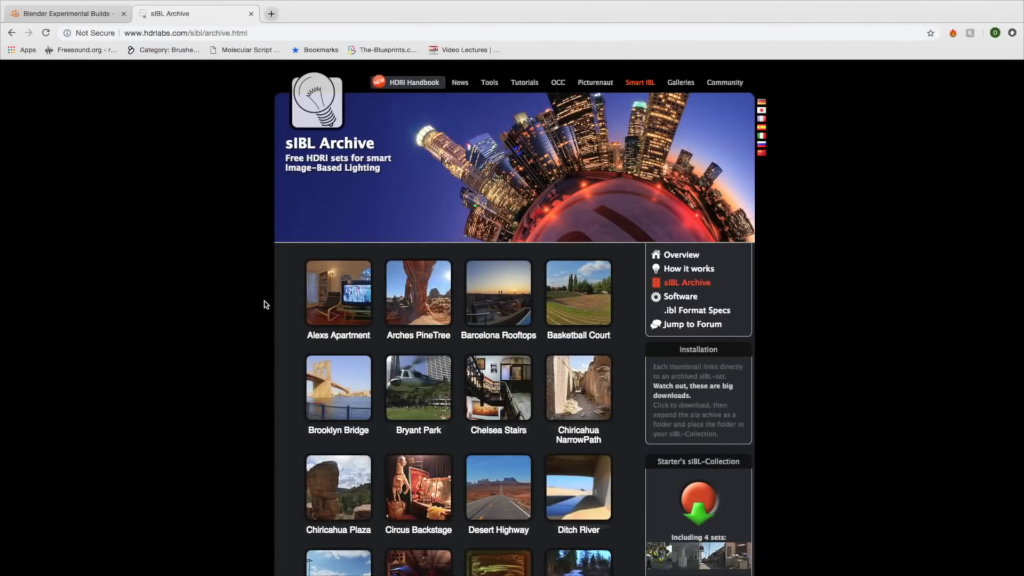
# Switch to the browser and look through the free HDRI sets in the sIBL Archive on hdrlabs.com
pyautogui.scroll(-3, 265, 302)
pyautogui.scroll(-3, 265, 304)
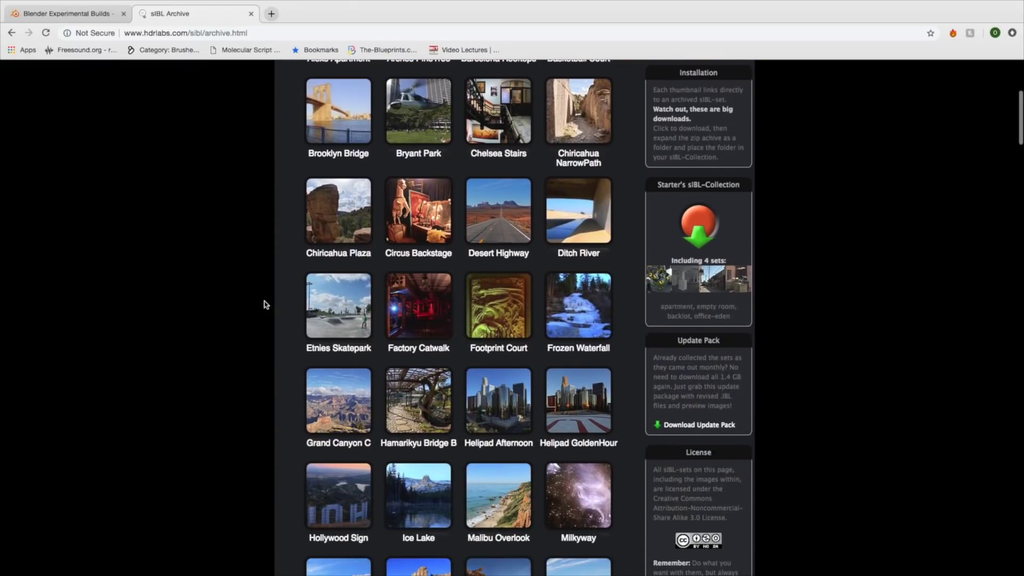
pyautogui.scroll(-2, 265, 304)
pyautogui.scroll(-5, 265, 304)
pyautogui.scroll(7, 265, 304)
pyautogui.scroll(3, 265, 304)
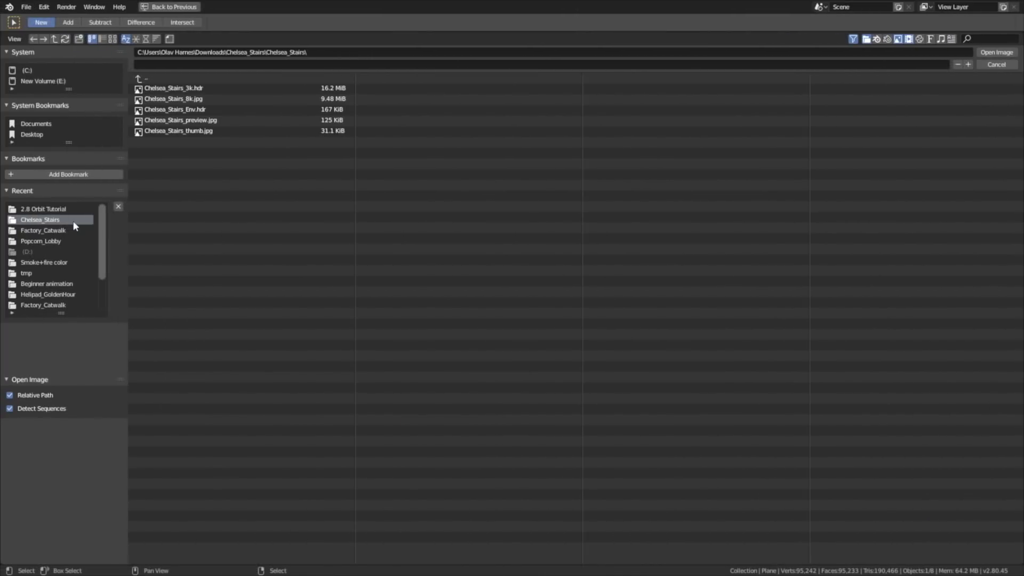
# Back in Blender, load Chelsea_Stairs_3k.hdr from the Chelsea_Stairs folder as the world's environment image
pyautogui.click(209, 89)
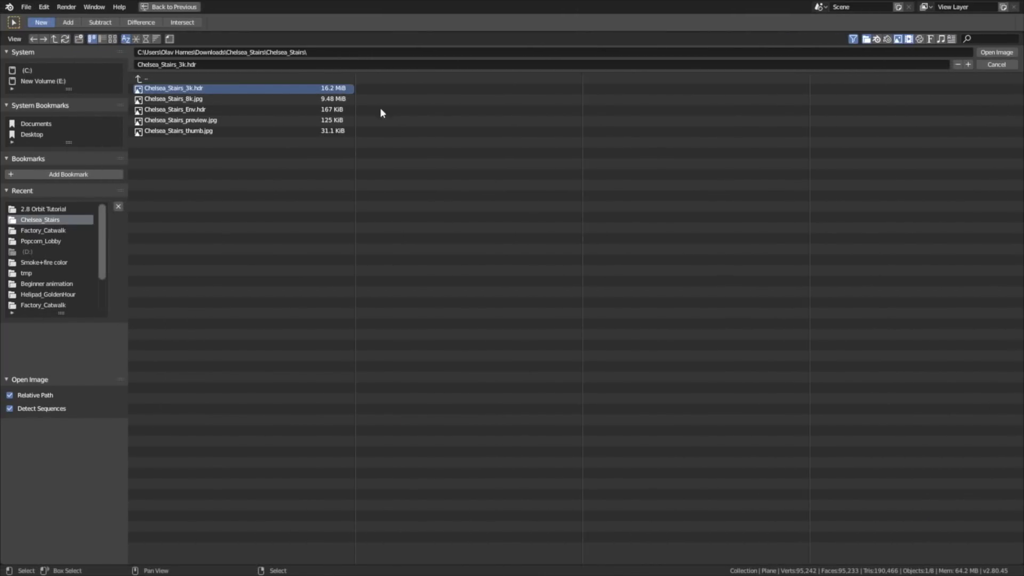
pyautogui.click(1004, 53)
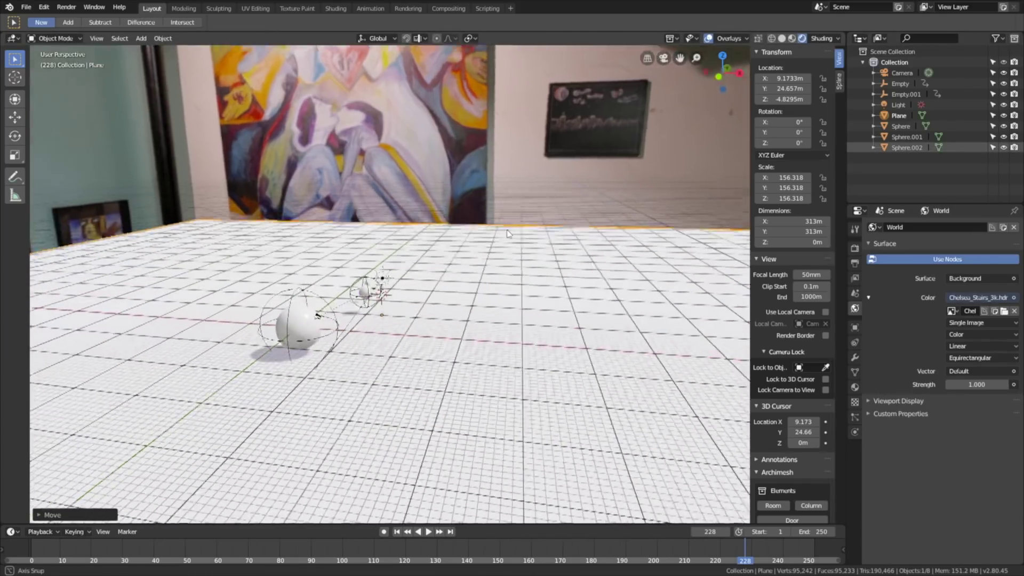
pyautogui.moveTo(507, 233); pyautogui.dragTo(469, 222, button='middle')
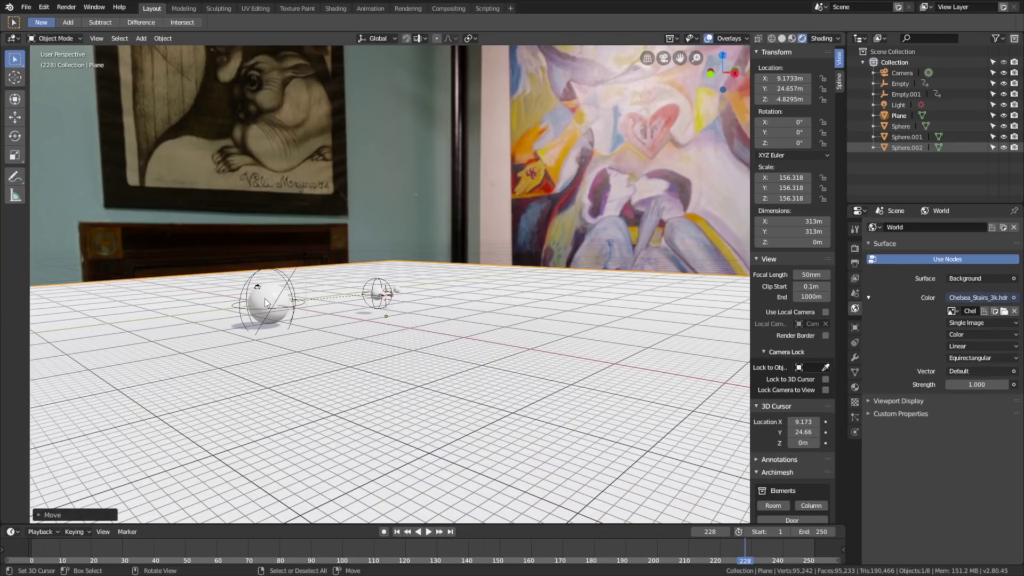
# Create a new material for the floor plane with Glossy BSDF as its surface shader
pyautogui.click(853, 389)
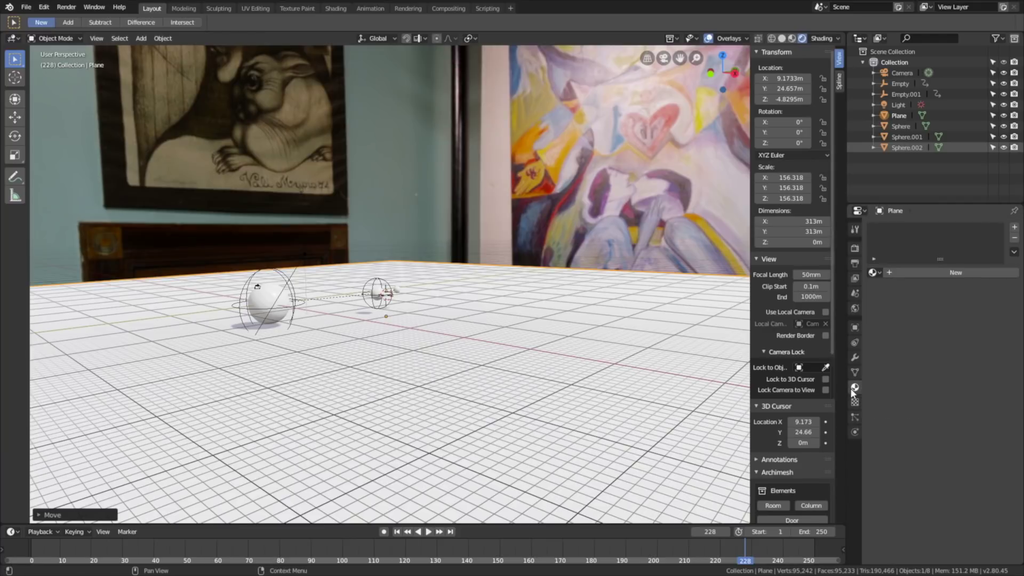
pyautogui.click(929, 272)
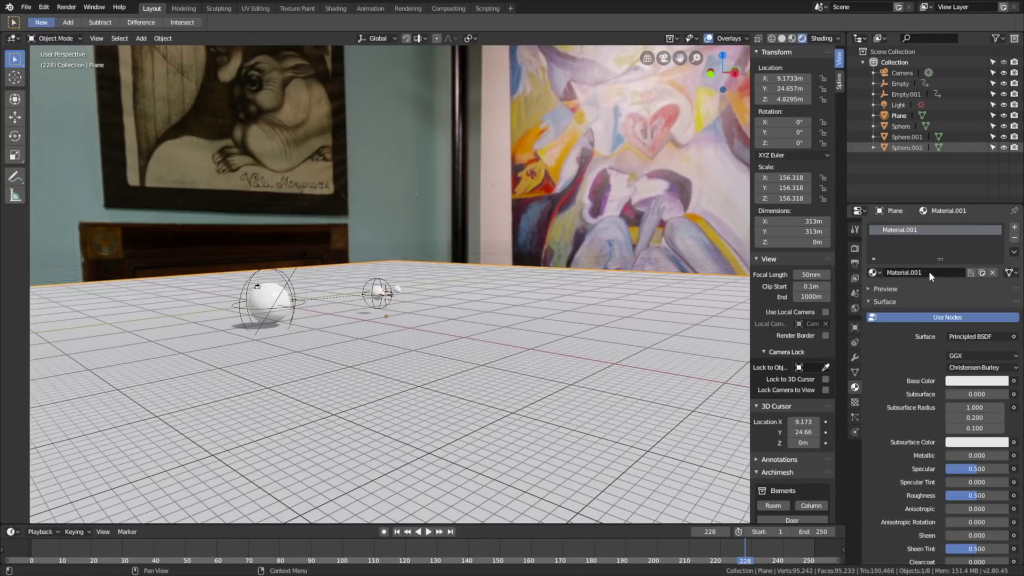
pyautogui.click(949, 337)
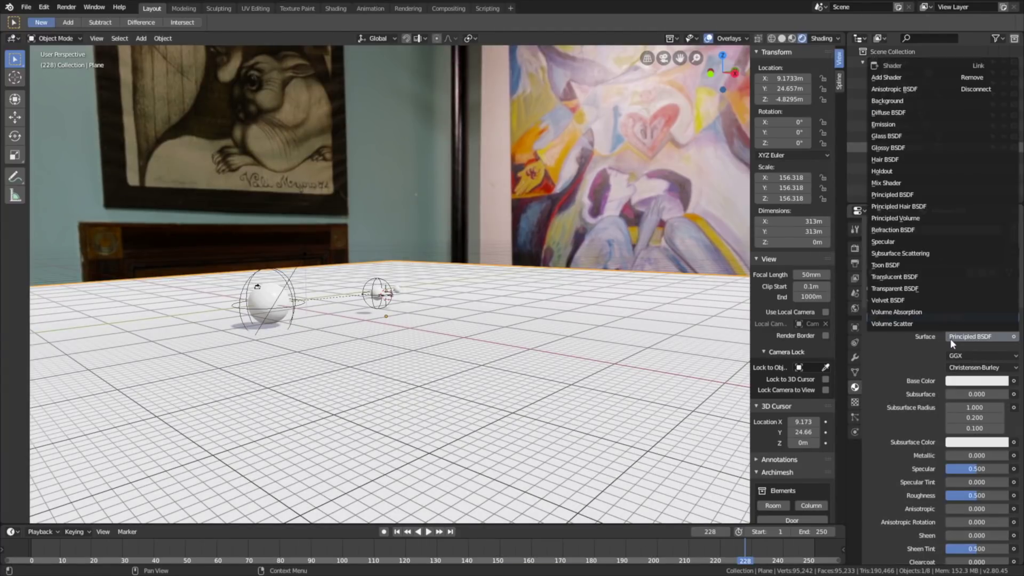
pyautogui.click(896, 149)
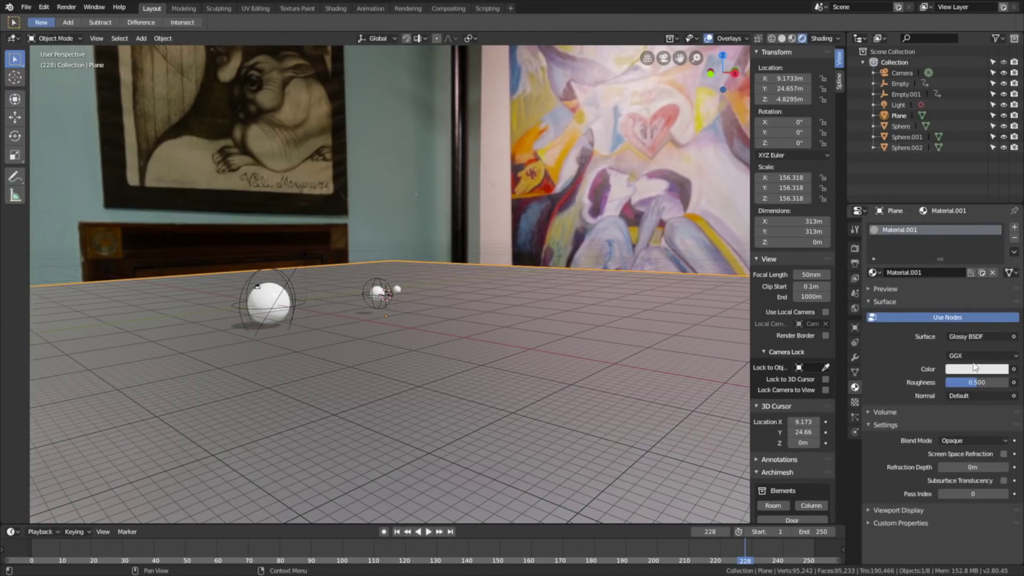
# Darken the floor's glossy color to a value of about 0.17 and set its roughness to 0.373
pyautogui.click(976, 368)
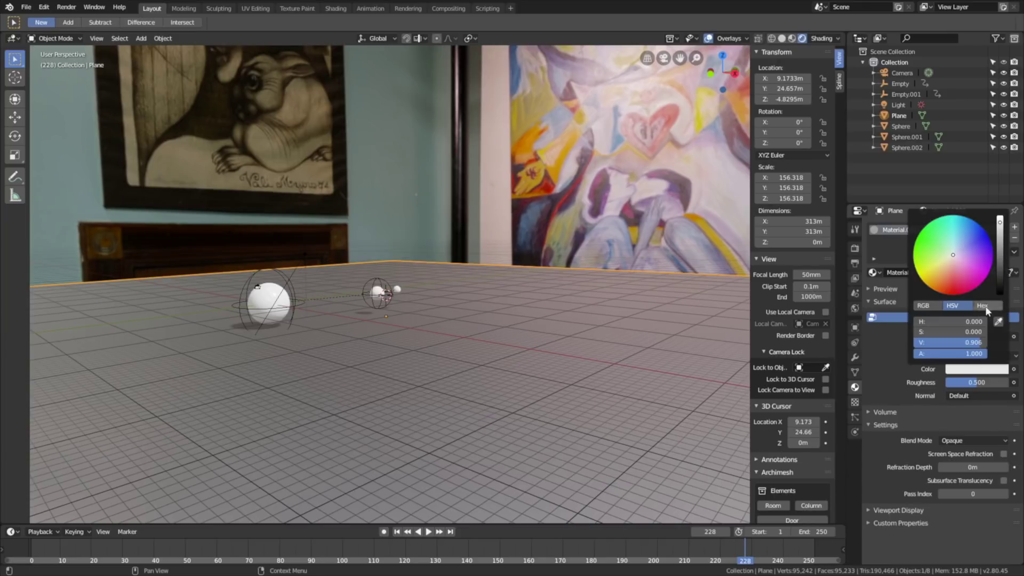
pyautogui.click(1001, 281)
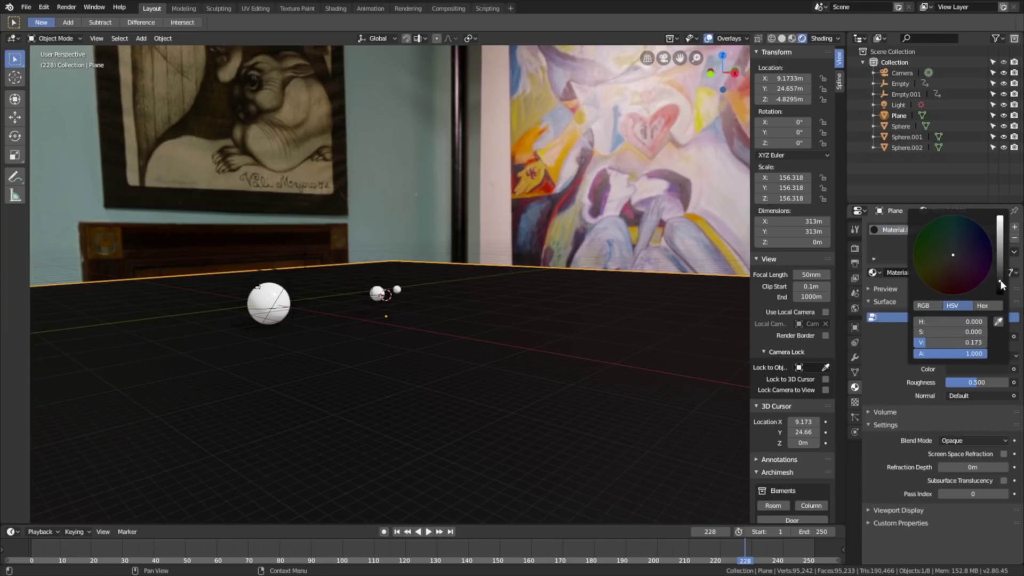
pyautogui.moveTo(967, 382); pyautogui.dragTo(963, 382)
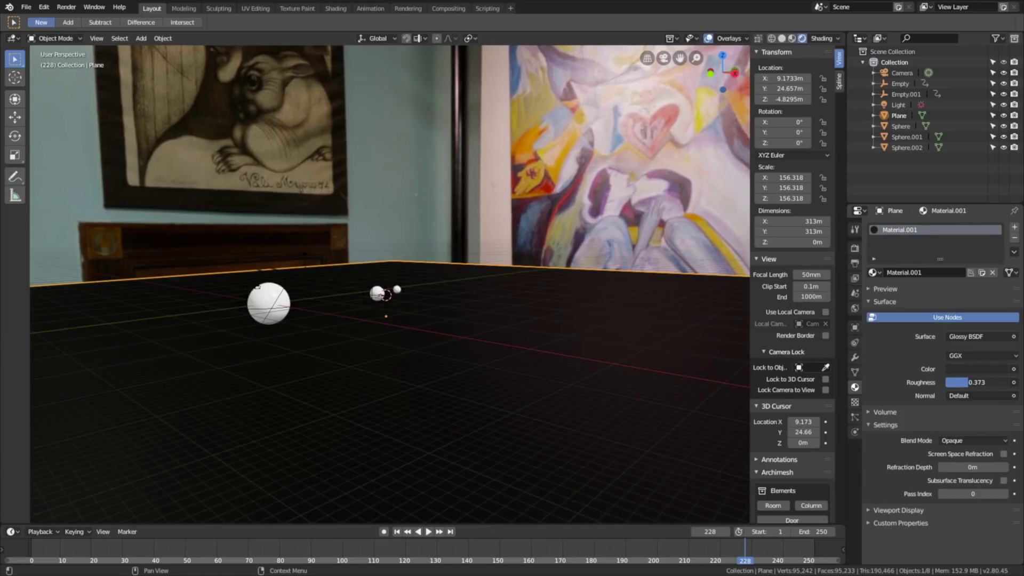
pyautogui.moveTo(613, 304)
pyautogui.mouseDown(button='middle')
pyautogui.moveTo(557, 314)
pyautogui.moveTo(550, 295)
pyautogui.mouseUp(button='middle')
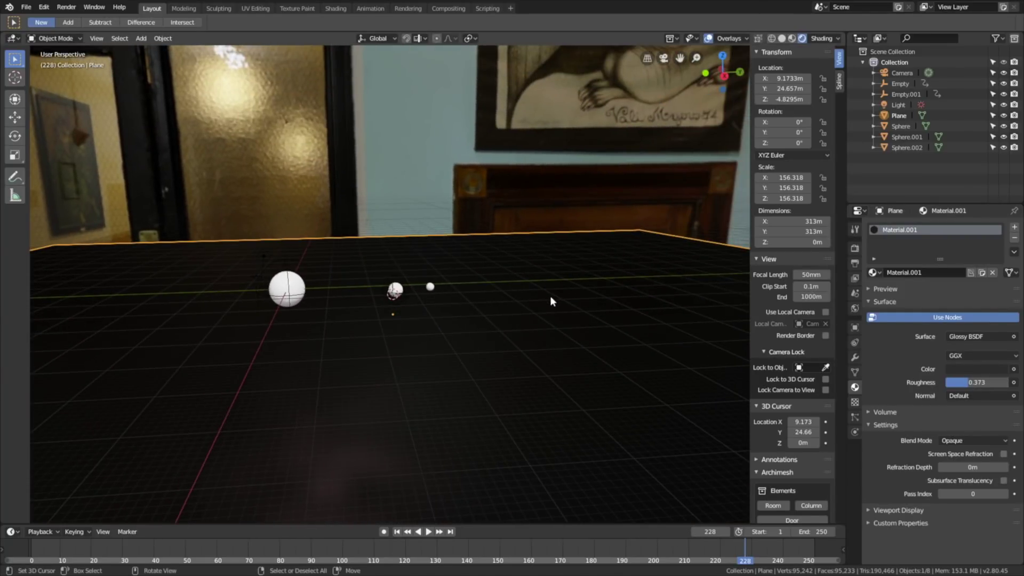
pyautogui.scroll(3, 459, 289)
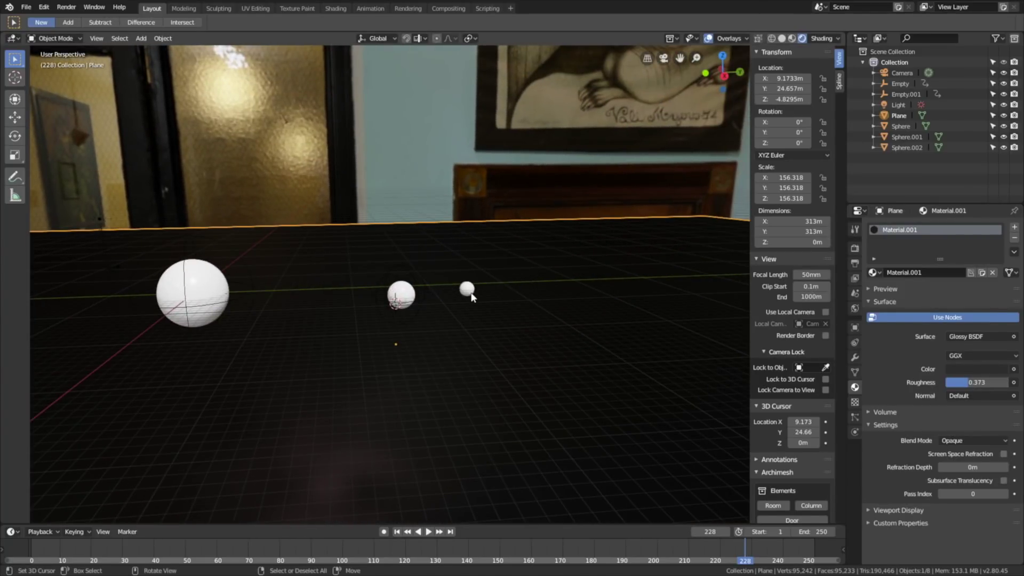
# Create a new material for the largest sphere with Glossy BSDF as its surface shader and roughness 0
pyautogui.click(216, 286)
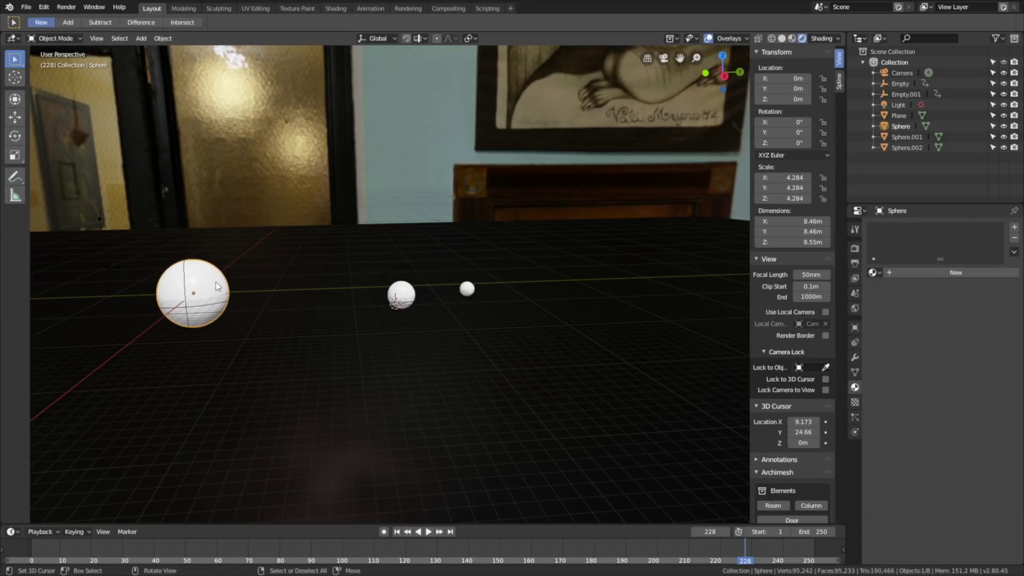
pyautogui.click(926, 272)
pyautogui.click(970, 336)
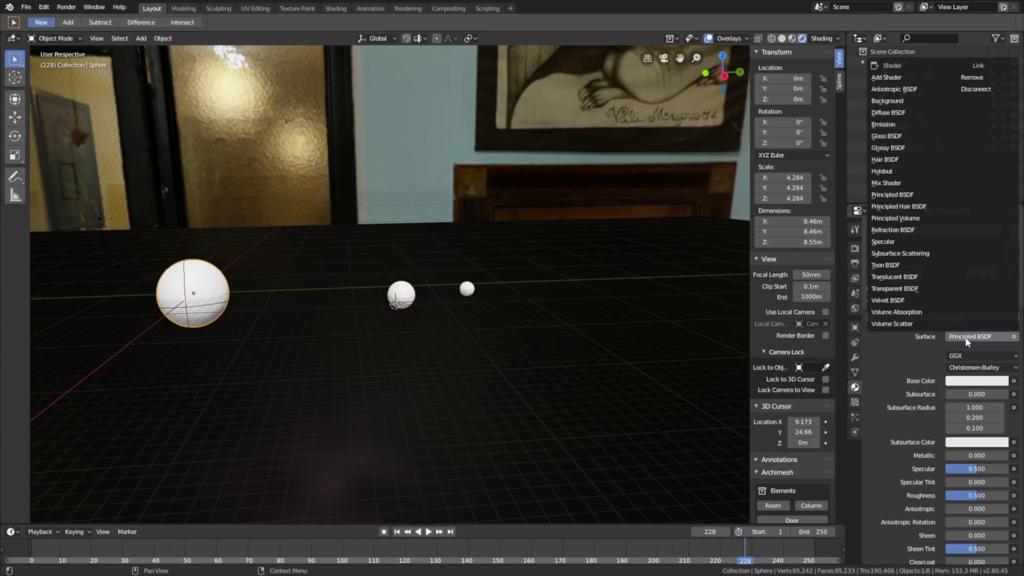
pyautogui.click(890, 148)
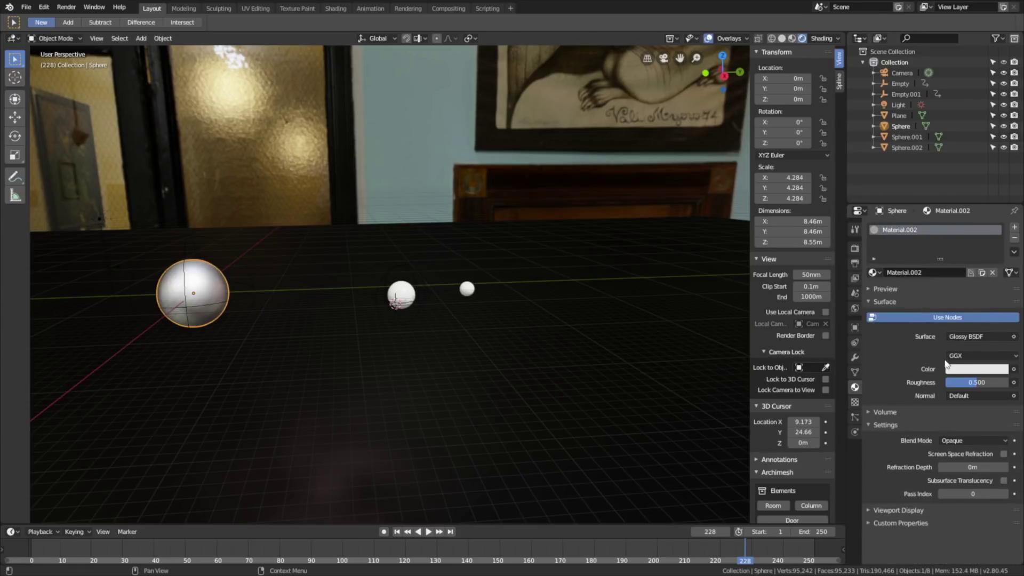
pyautogui.moveTo(979, 384); pyautogui.dragTo(949, 381)
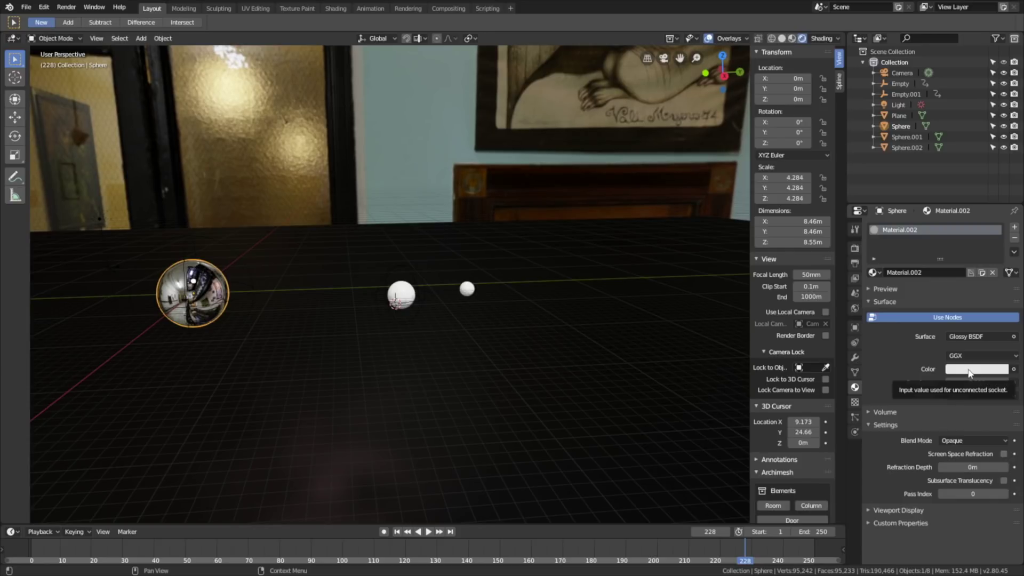
# Set the largest sphere's glossy color to a saturated orange, keeping its brightness
pyautogui.click(969, 370)
pyautogui.click(942, 284)
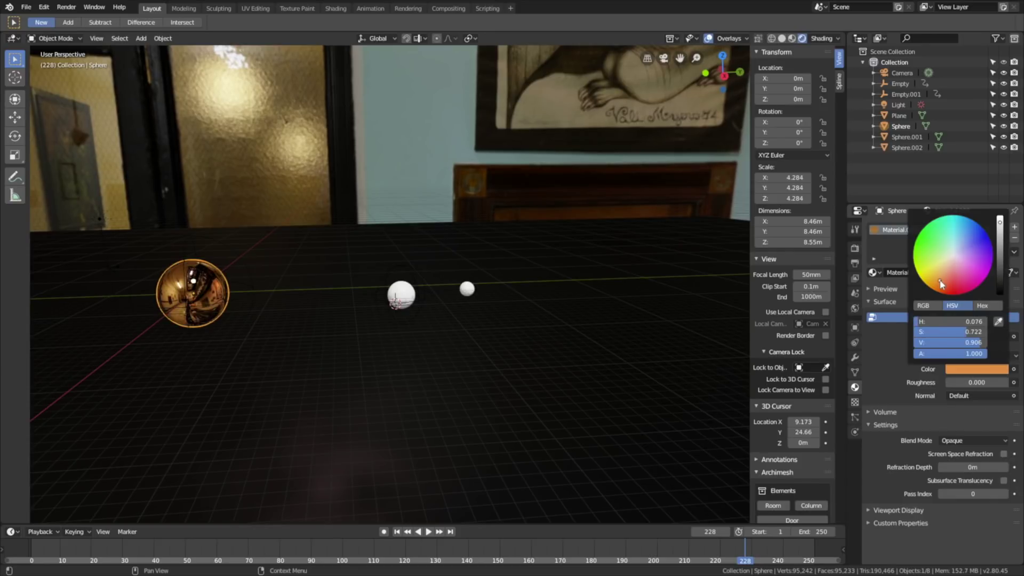
pyautogui.moveTo(940, 282); pyautogui.dragTo(942, 285)
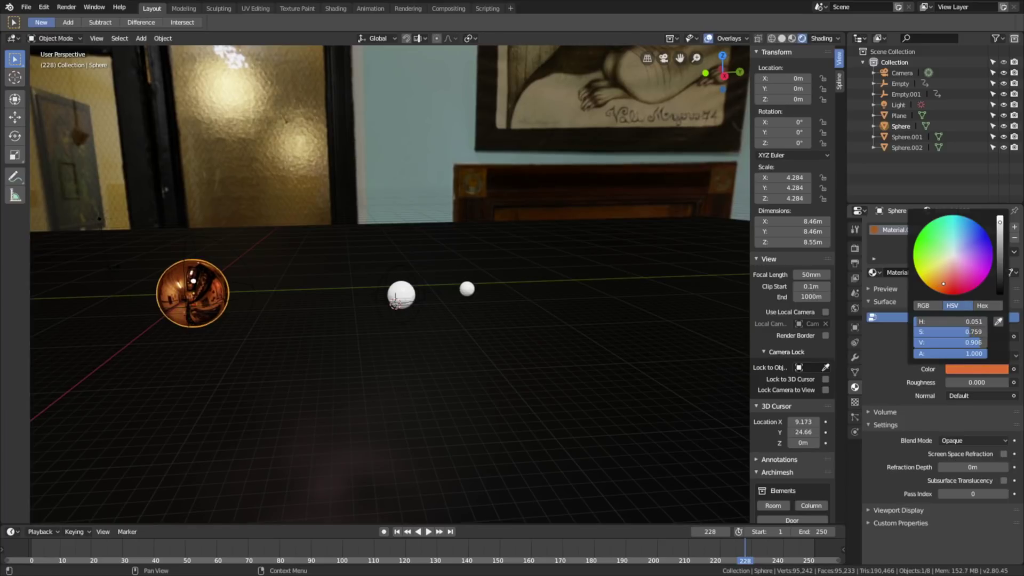
pyautogui.moveTo(943, 284); pyautogui.dragTo(941, 287)
# Create a new material for the middle sphere with Glossy BSDF as its surface shader and roughness 0.25
pyautogui.moveTo(438, 235); pyautogui.dragTo(411, 235, button='middle')
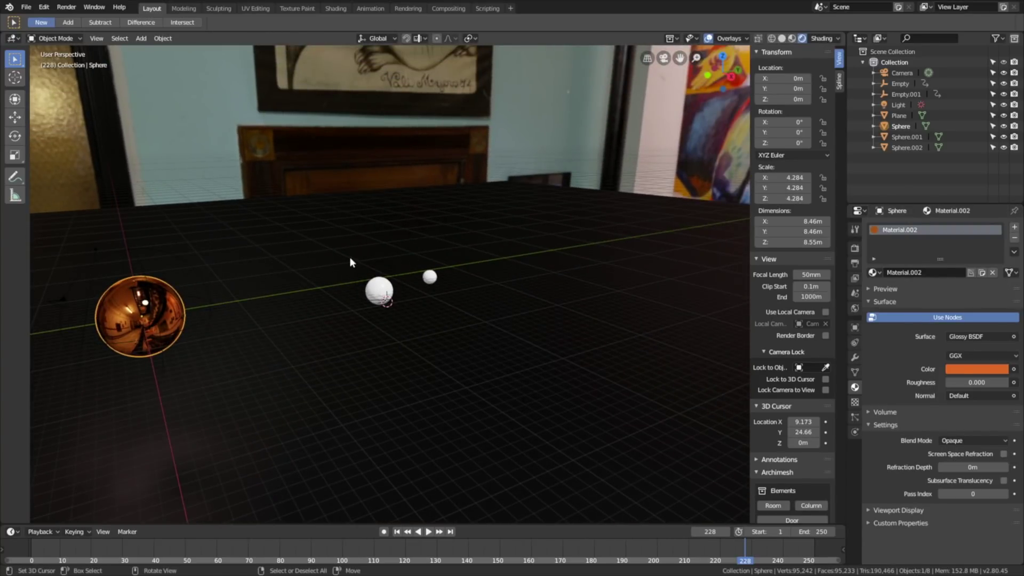
pyautogui.click(373, 285)
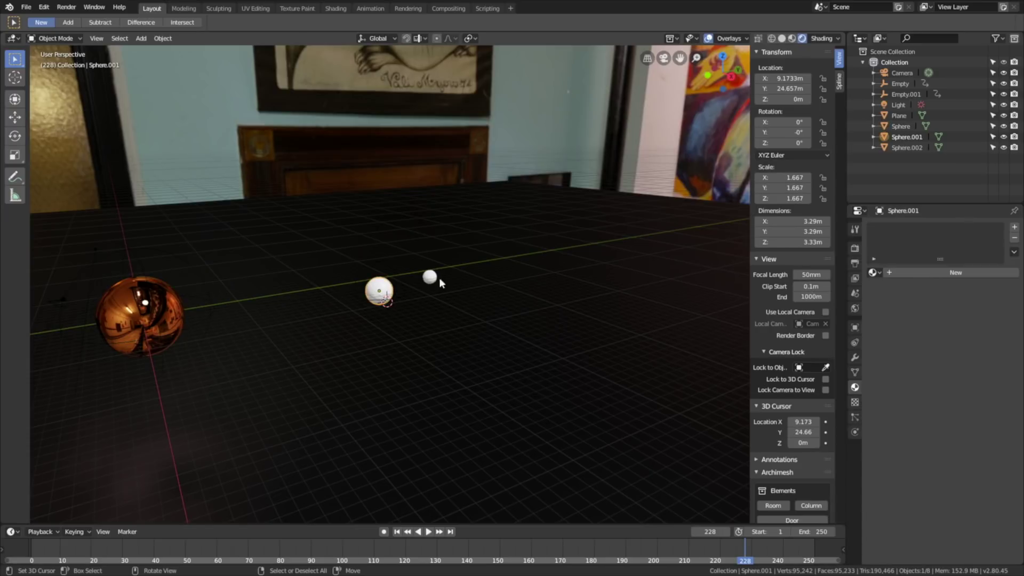
pyautogui.click(934, 278)
pyautogui.click(968, 336)
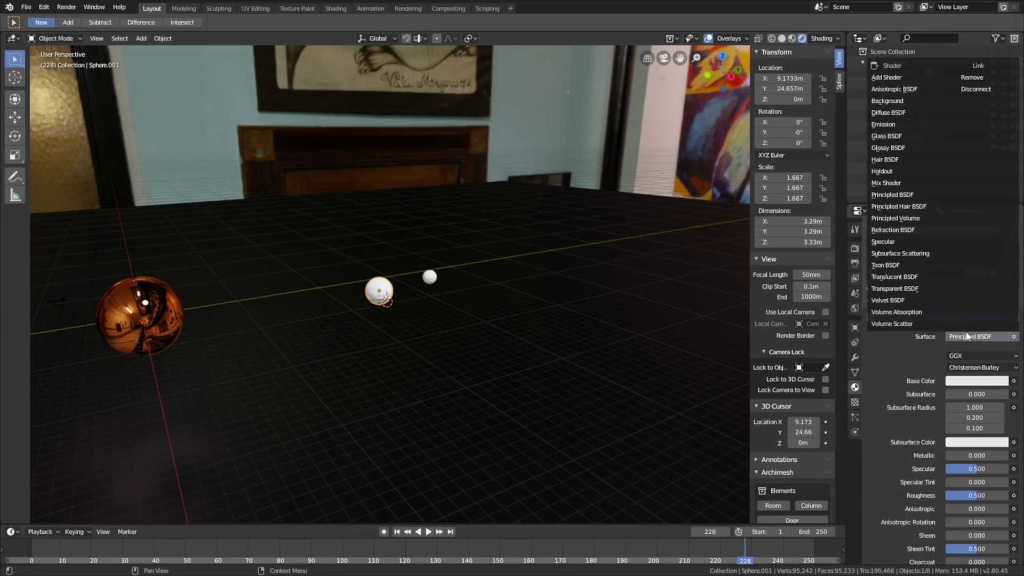
pyautogui.click(888, 148)
pyautogui.click(989, 382)
pyautogui.write('0.25')
pyautogui.press('Return')
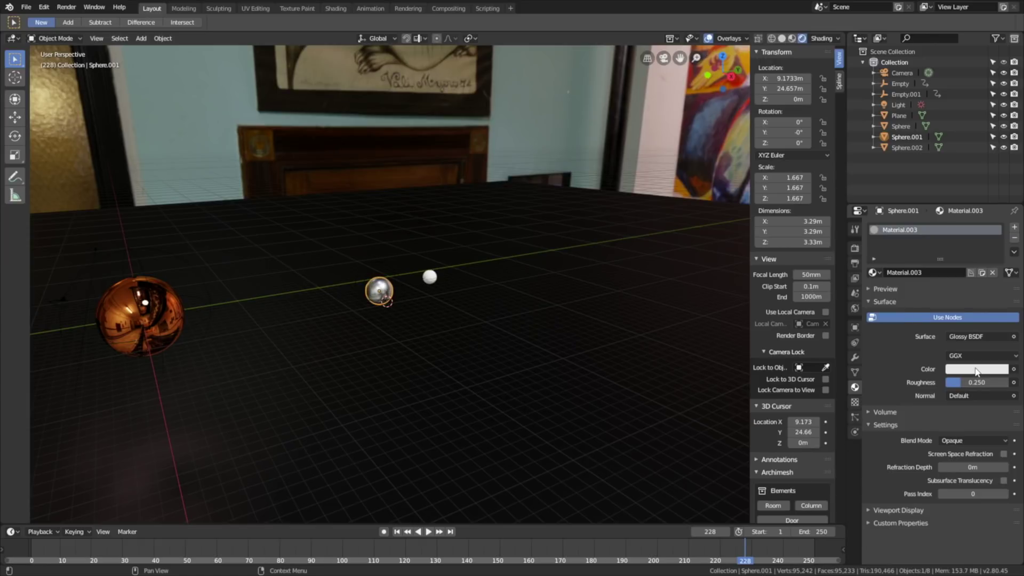
# Set the middle sphere's glossy color to a saturated blue
pyautogui.click(976, 370)
pyautogui.click(971, 235)
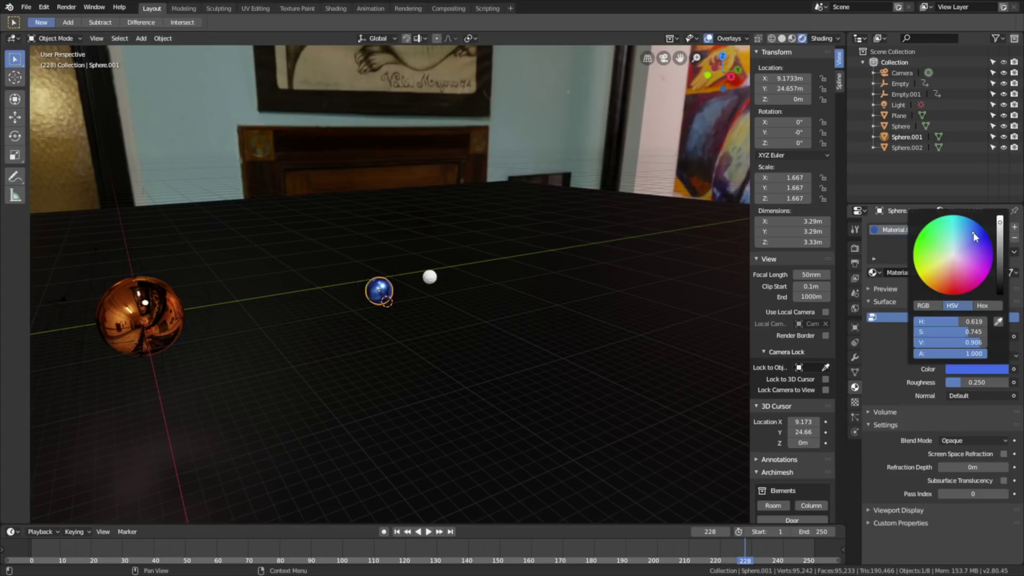
pyautogui.moveTo(970, 235); pyautogui.dragTo(970, 233)
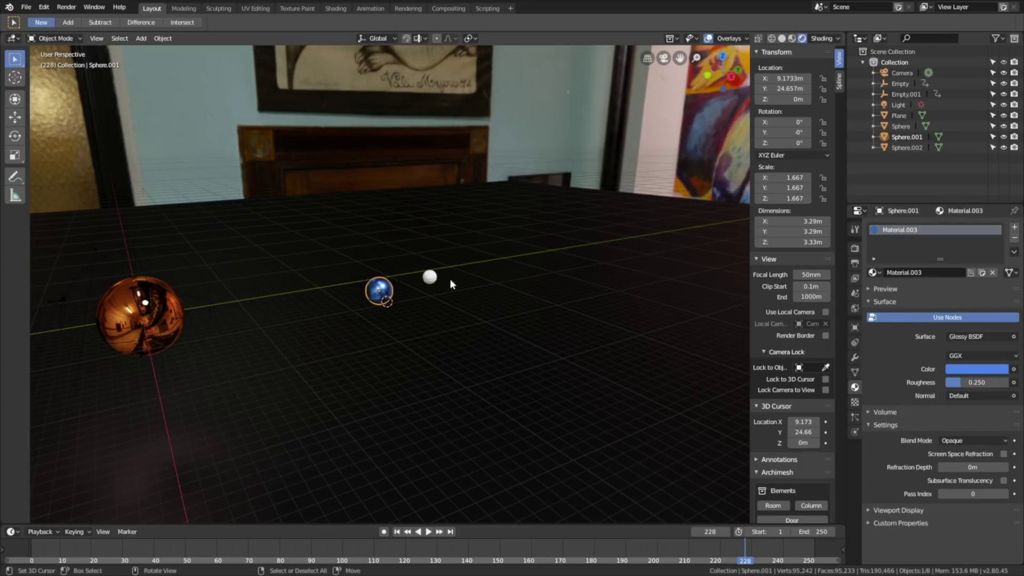
# Create a new material for the smallest sphere with Glossy BSDF as its surface shader and roughness 1
pyautogui.click(430, 276)
pyautogui.click(957, 273)
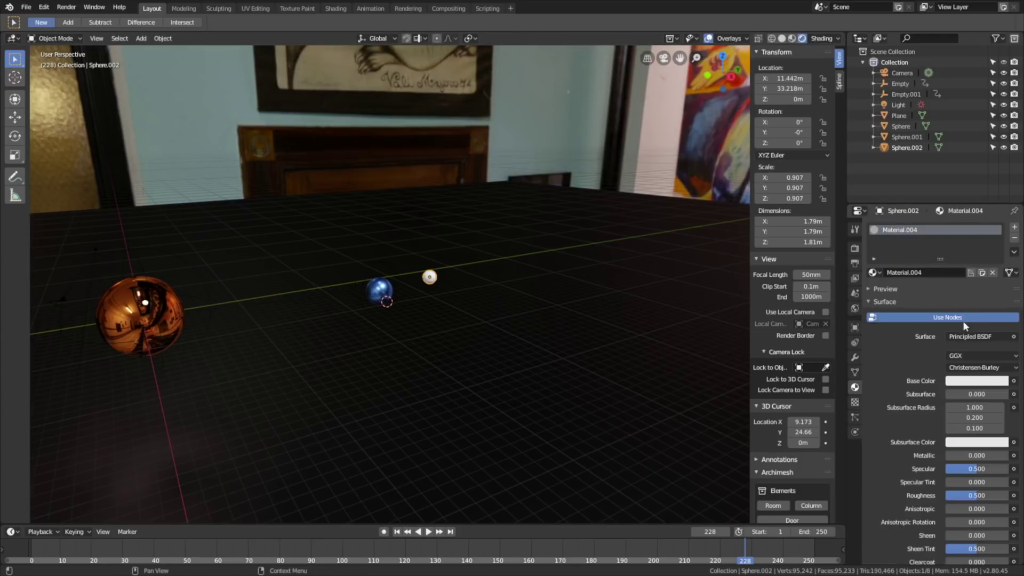
pyautogui.click(967, 337)
pyautogui.click(901, 148)
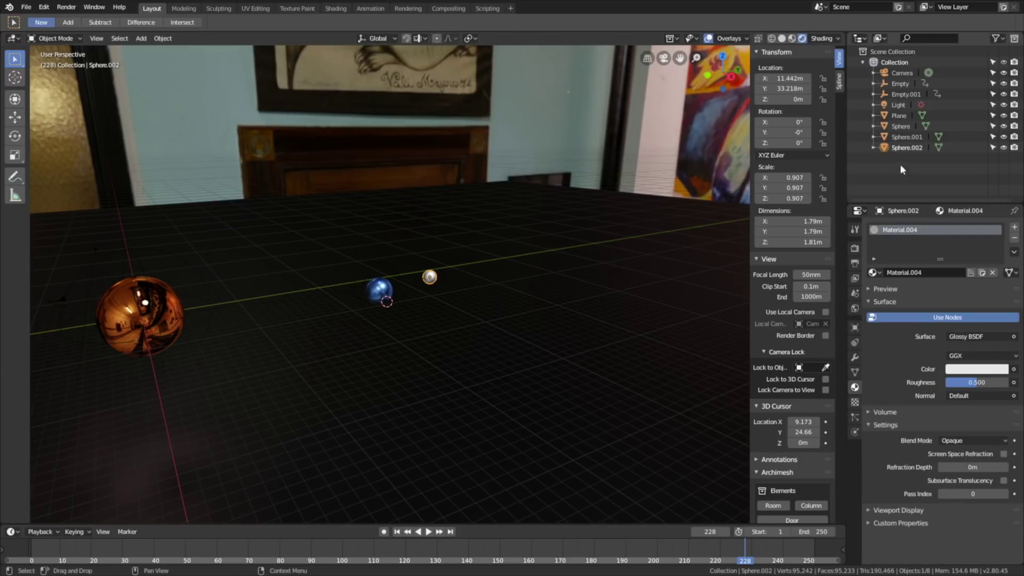
pyautogui.moveTo(976, 384); pyautogui.dragTo(986, 384)
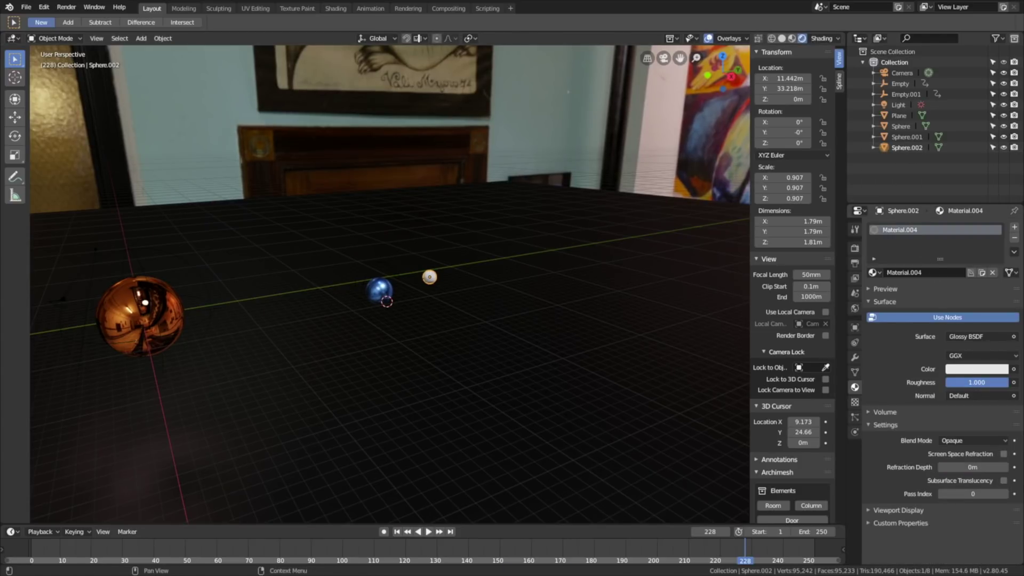
# Darken the smallest sphere's glossy color to a brownish gray with hue 0.077, saturation 0.256 and value 0.260
pyautogui.click(988, 369)
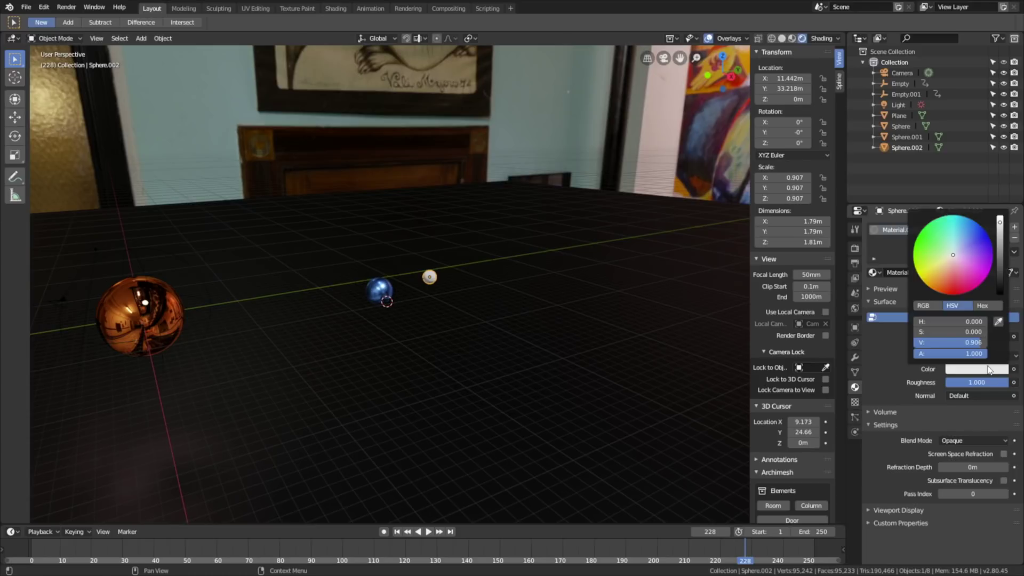
pyautogui.click(1000, 273)
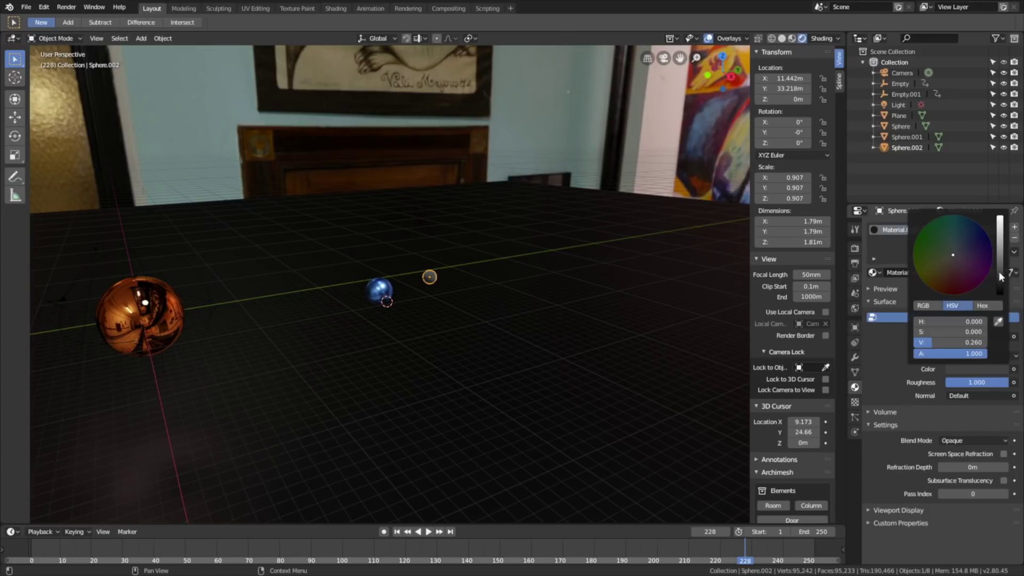
pyautogui.click(948, 264)
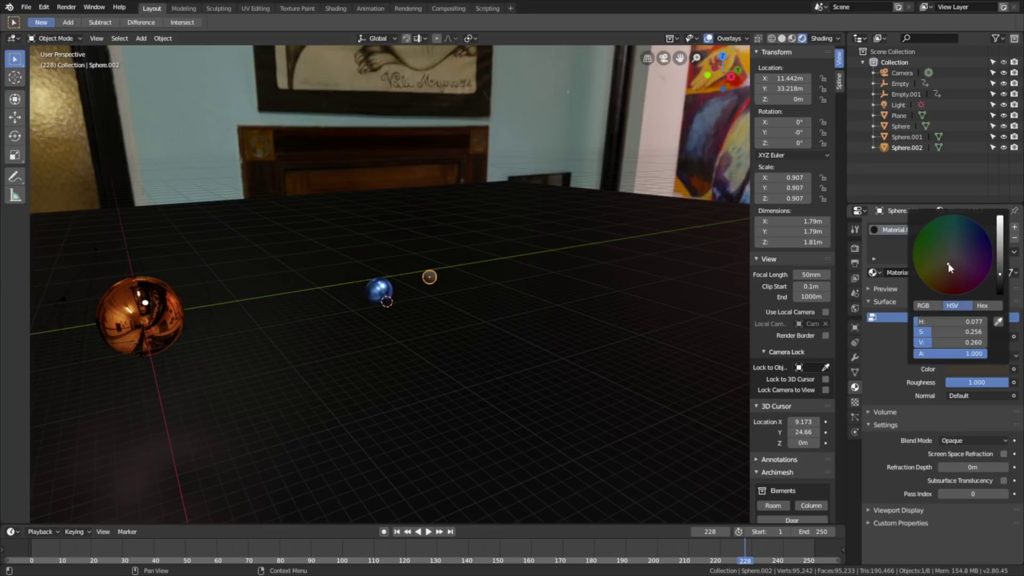
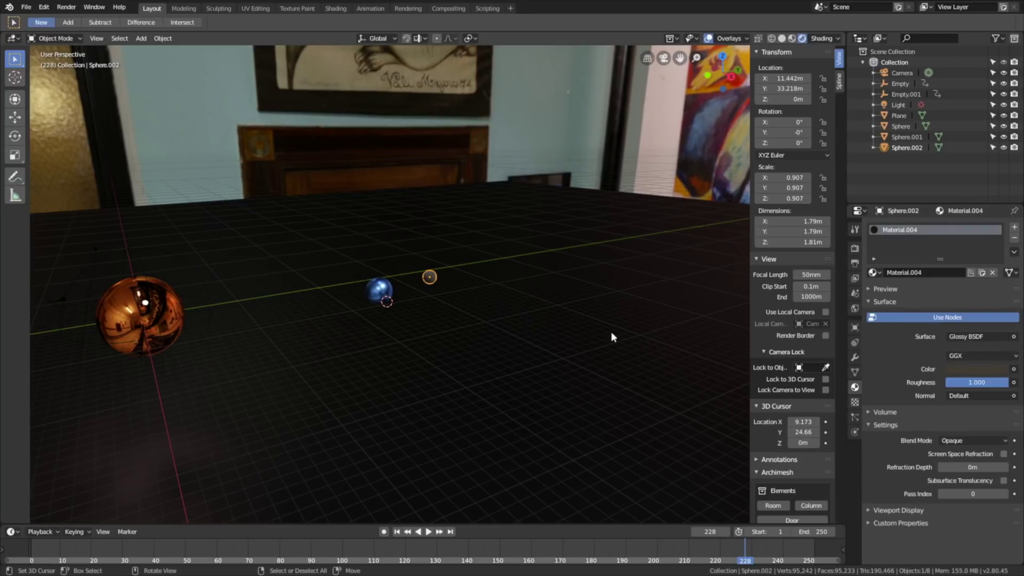
# Enlarge the orange sphere to a scale of about 7.2 on all axes
pyautogui.moveTo(462, 282); pyautogui.dragTo(438, 291, button='middle')
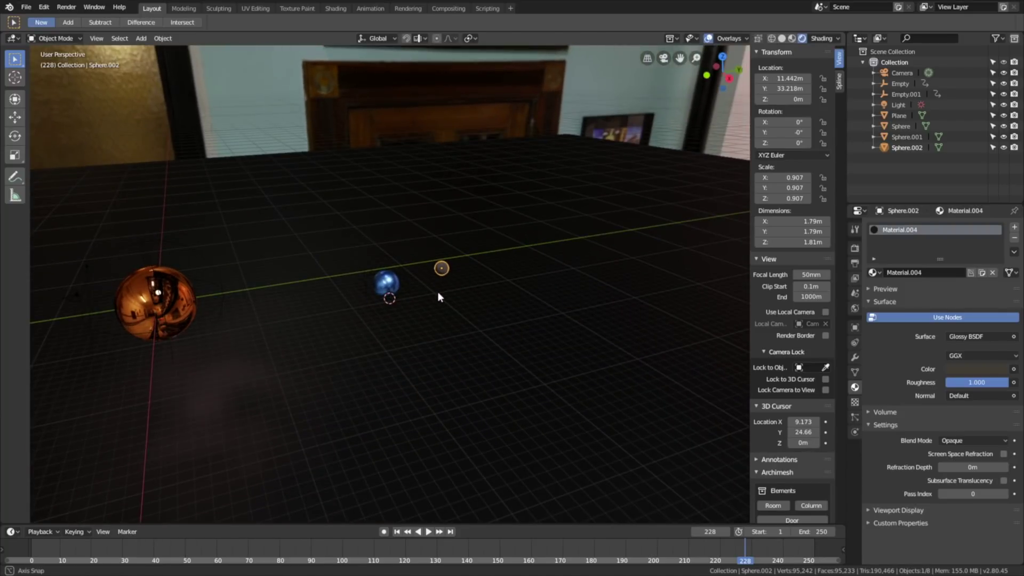
pyautogui.click(167, 292)
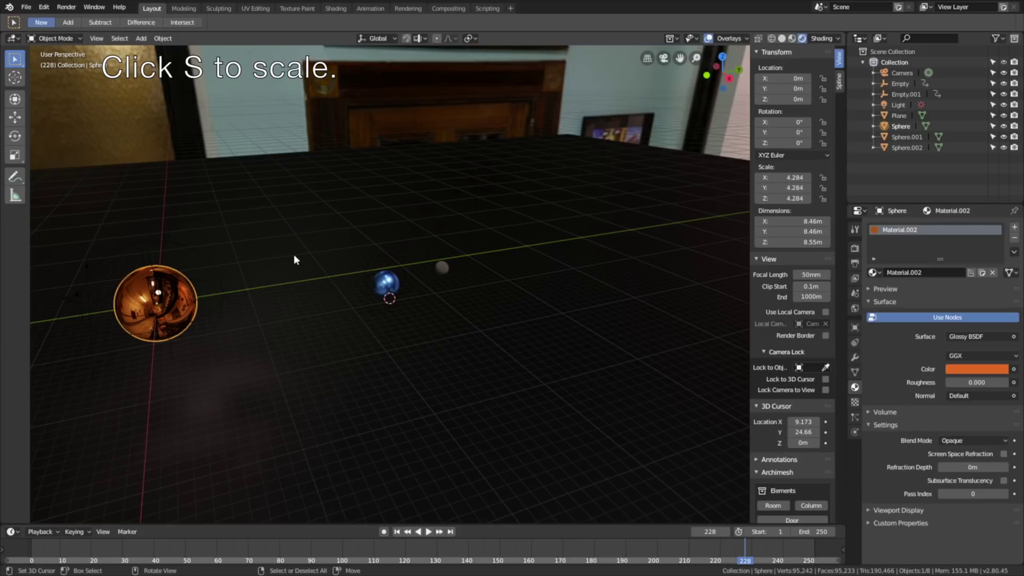
pyautogui.press('s')
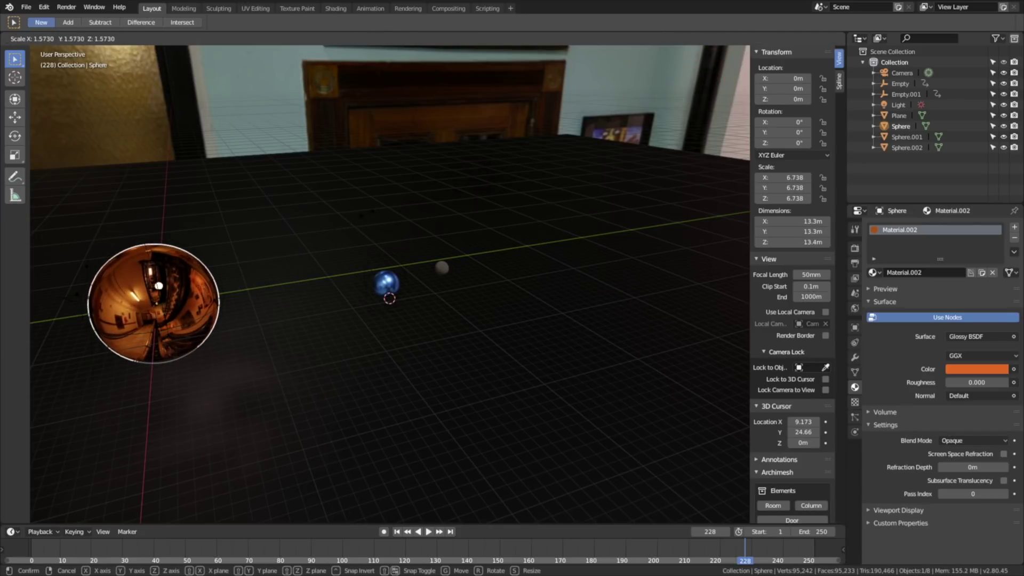
pyautogui.press('Return')
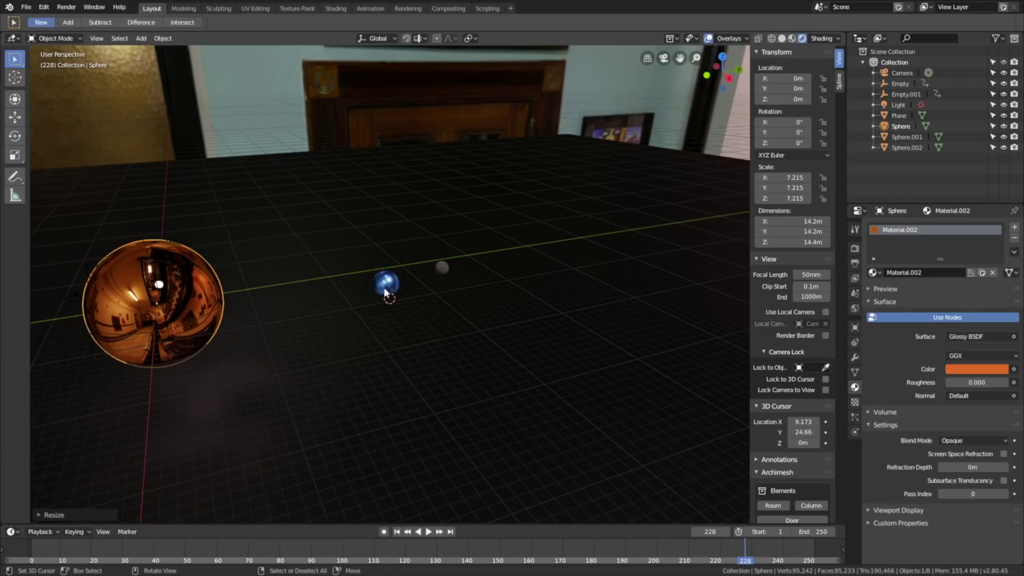
# Enlarge the blue sphere to a scale of about 2.56 on all axes
pyautogui.click(395, 283)
pyautogui.press('s')
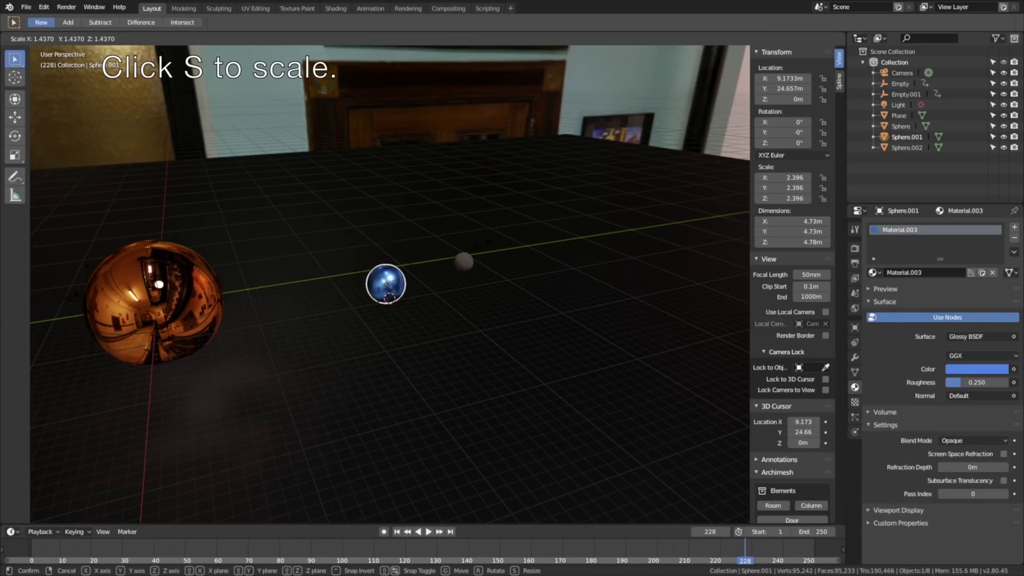
pyautogui.click(363, 313)
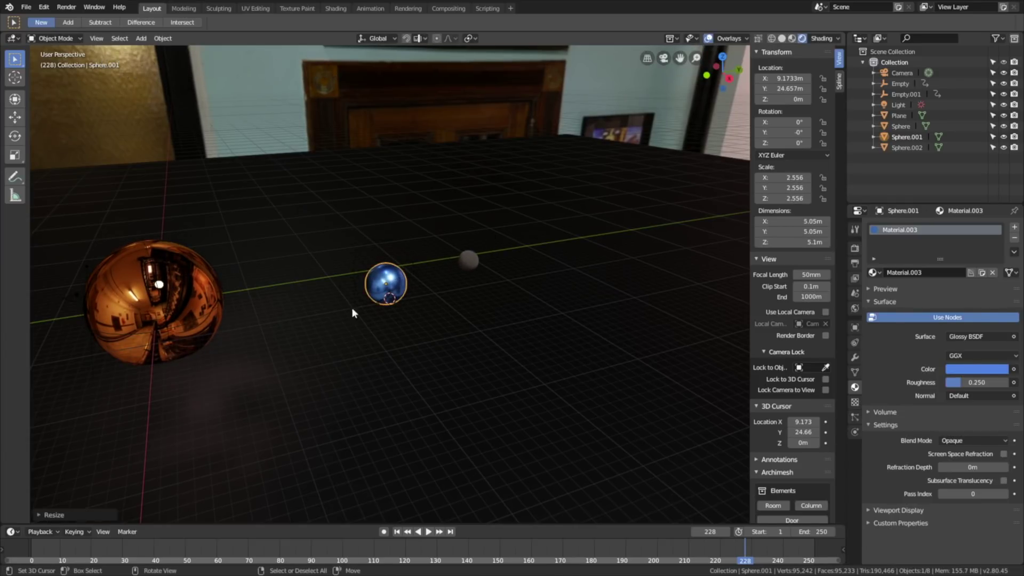
# Lower the floor plane along the Z axis to about -6.74 m so it clears the enlarged orange sphere
pyautogui.click(299, 283)
pyautogui.press('g')
pyautogui.press('z')
pyautogui.click(368, 302)
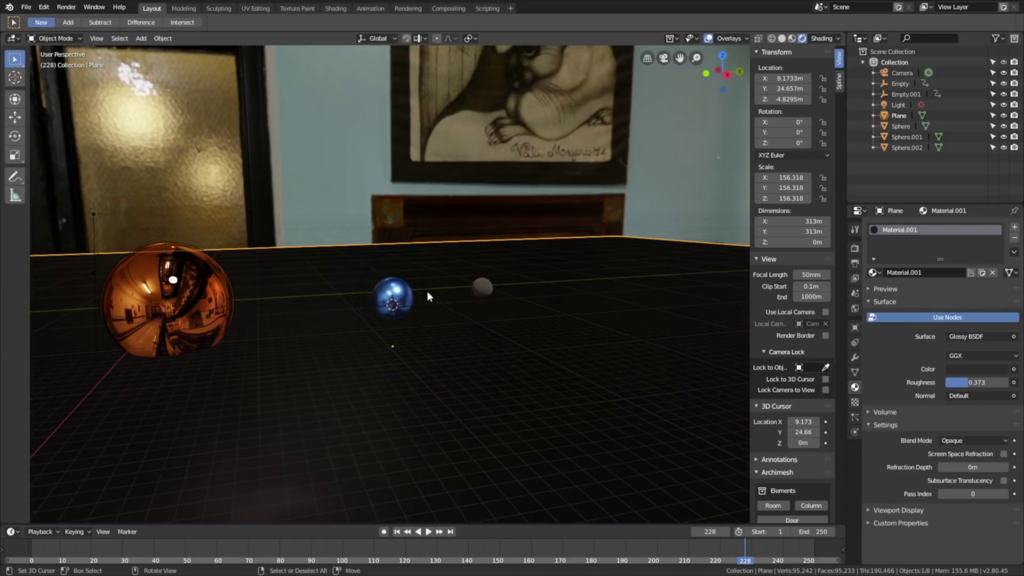
pyautogui.press('g')
pyautogui.press('z')
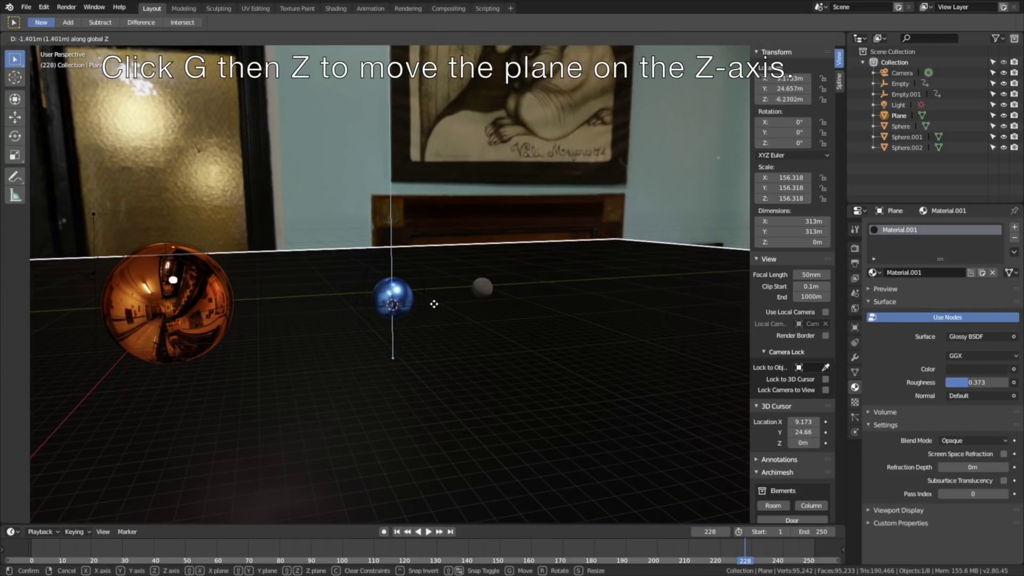
pyautogui.click(421, 310)
# At frame 28, move the gray sphere horizontally with Z locked to about X 11.27 m, Y 31.61 m, away from the orange sphere
pyautogui.moveTo(418, 313); pyautogui.dragTo(425, 350, button='middle')
pyautogui.click(116, 557)
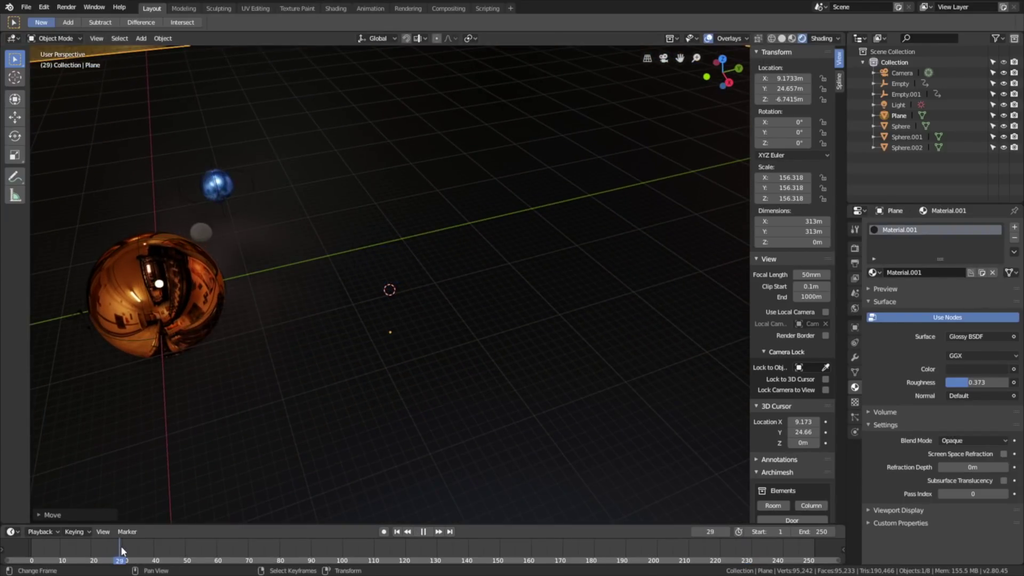
pyautogui.moveTo(428, 304); pyautogui.dragTo(336, 311, button='middle')
pyautogui.moveTo(279, 370); pyautogui.dragTo(308, 350, button='middle')
pyautogui.moveTo(399, 247); pyautogui.dragTo(414, 178, button='middle')
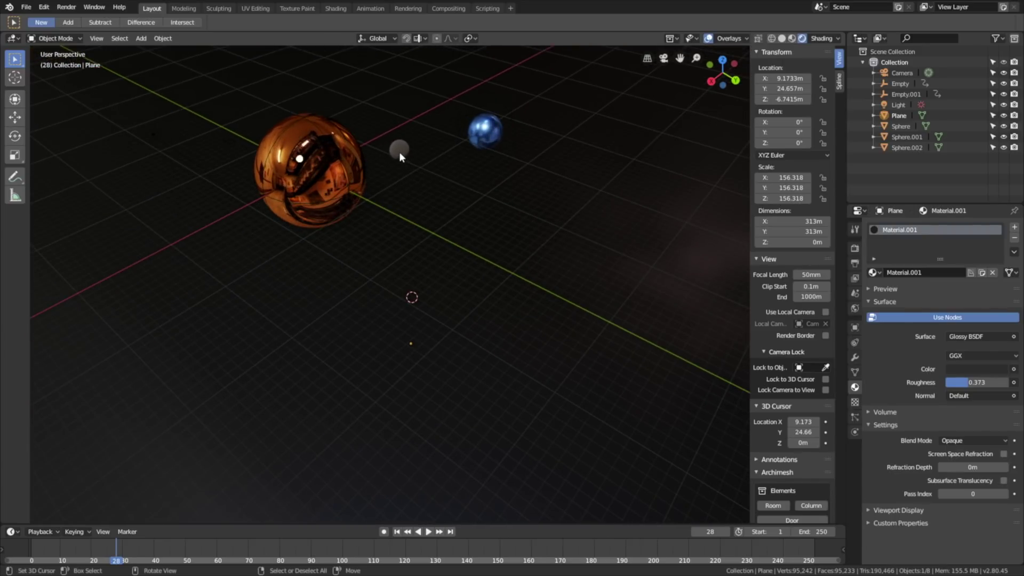
pyautogui.click(399, 152)
pyautogui.press('g')
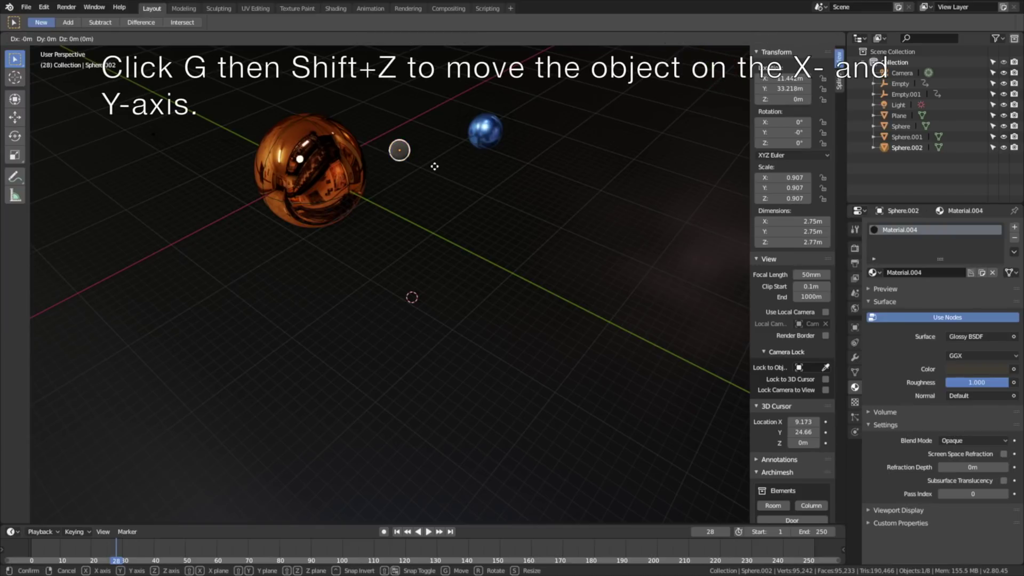
pyautogui.hotkey('shift', 'z')
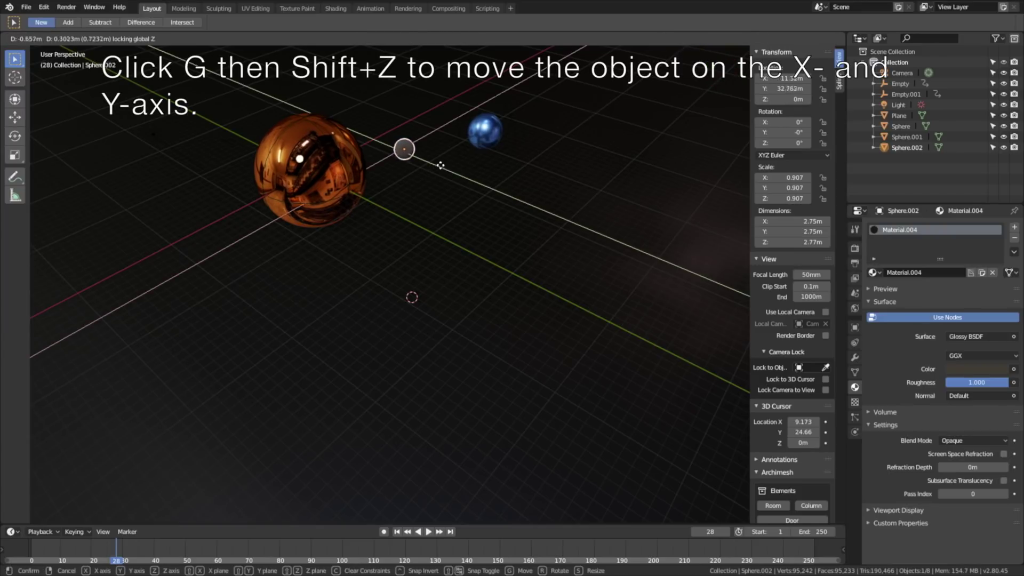
pyautogui.click(431, 207)
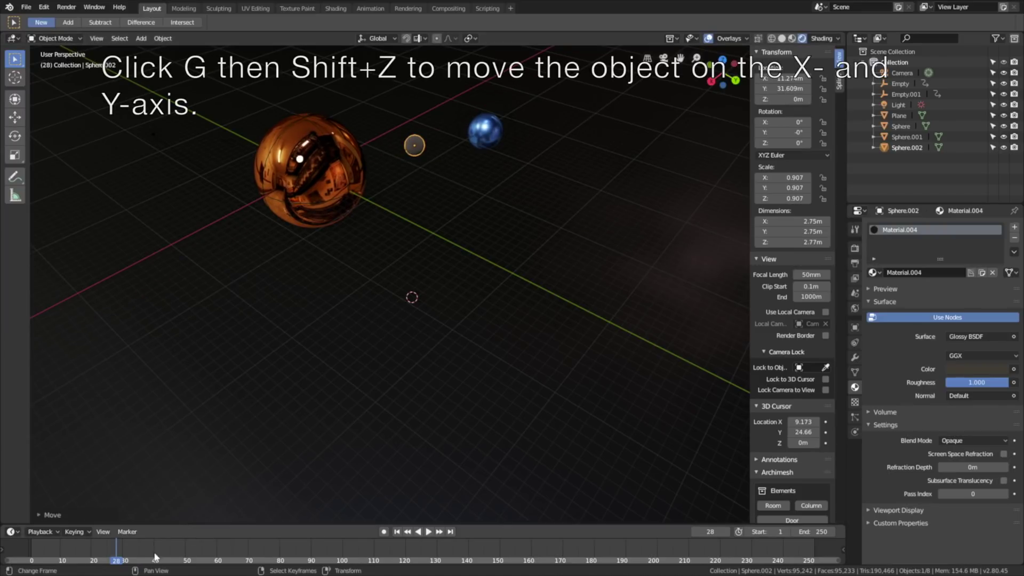
# Scrub the animation to frame 174 to check the orbits, and briefly view the scene without overlays
pyautogui.click(109, 553)
pyautogui.moveTo(109, 553); pyautogui.dragTo(575, 561)
pyautogui.moveTo(501, 334); pyautogui.dragTo(408, 296, button='middle')
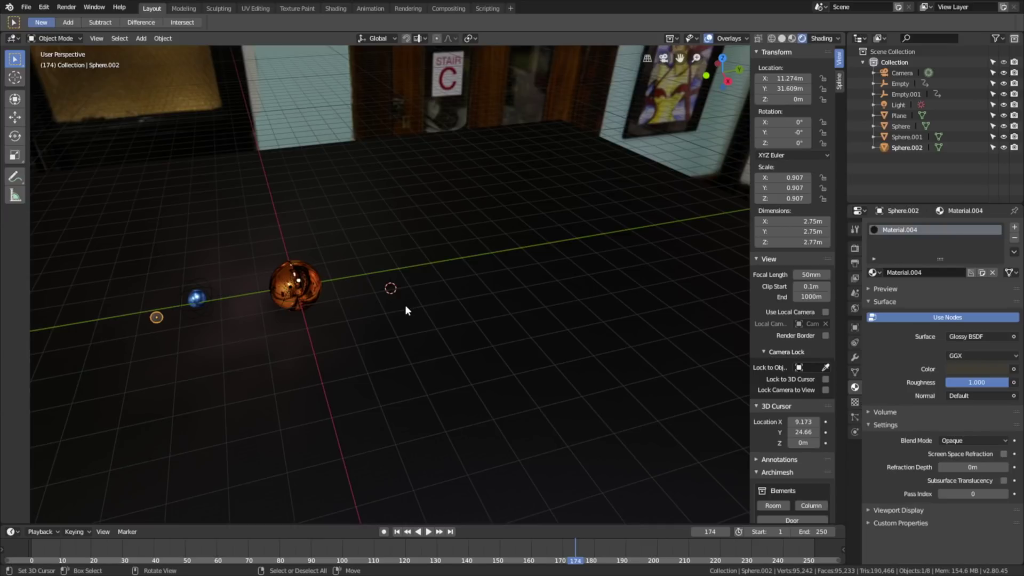
pyautogui.click(708, 41)
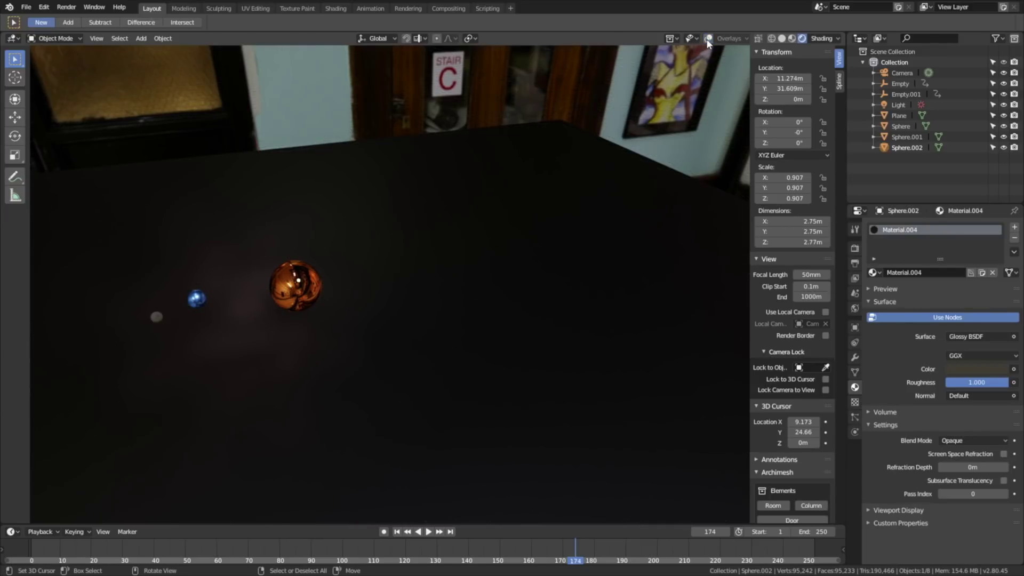
pyautogui.click(708, 40)
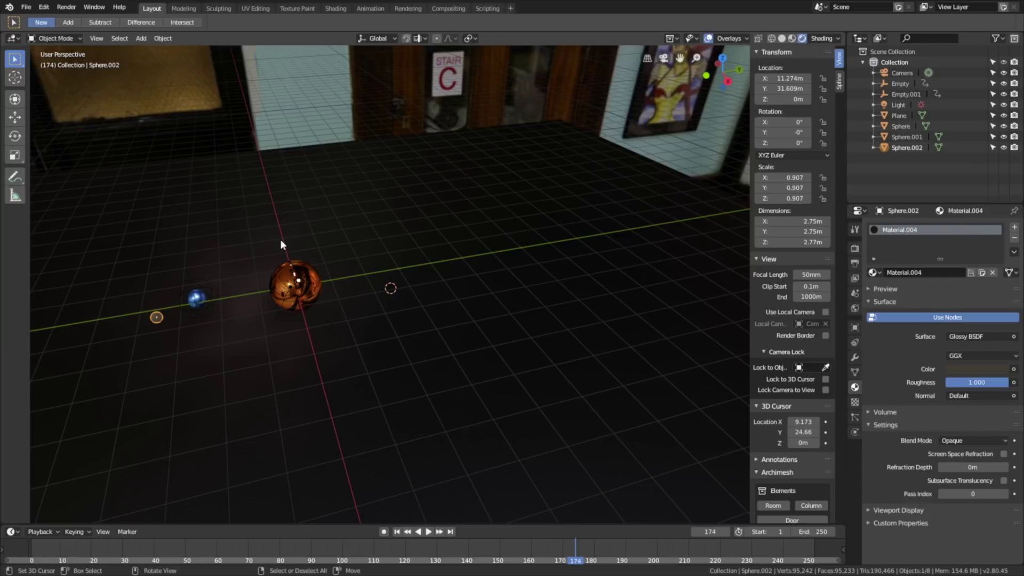
# Look through the camera and lock it to the view, pulling it back until the spheres are in frame
pyautogui.press('KP_0')
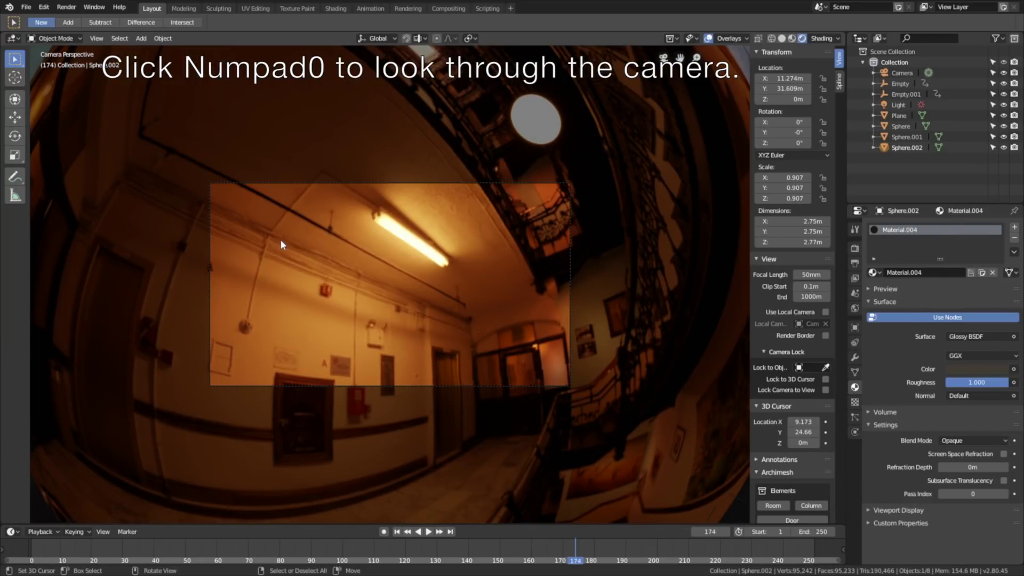
pyautogui.click(825, 390)
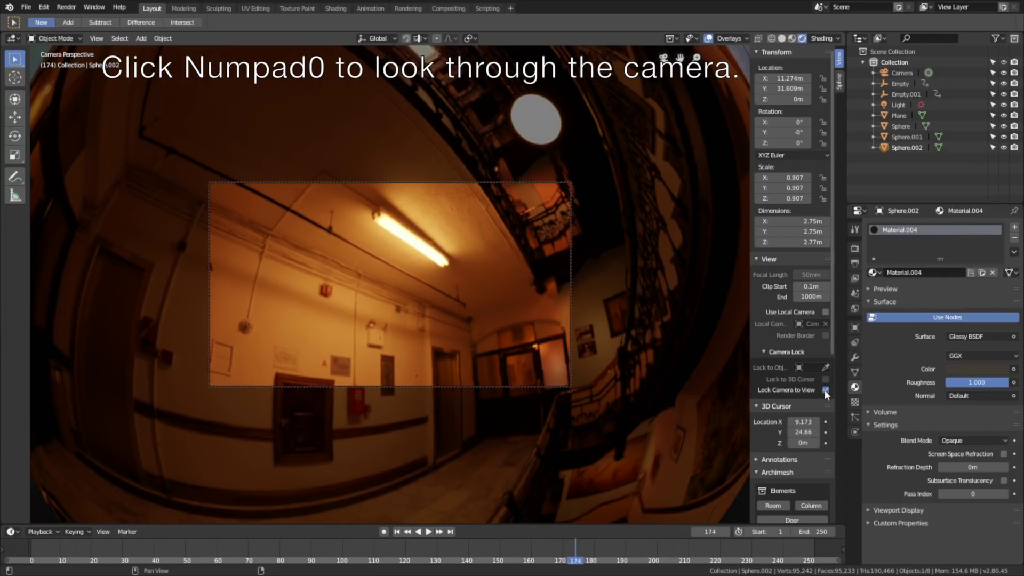
pyautogui.scroll(-15, 488, 314)
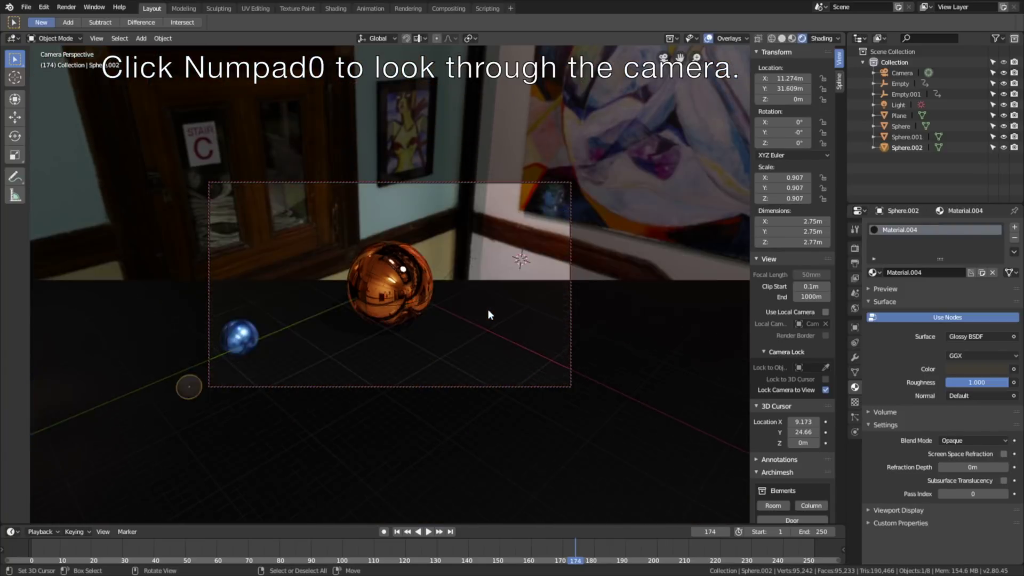
# Select the camera and set its lens clip end to 10000 m
pyautogui.click(569, 241)
pyautogui.click(953, 344)
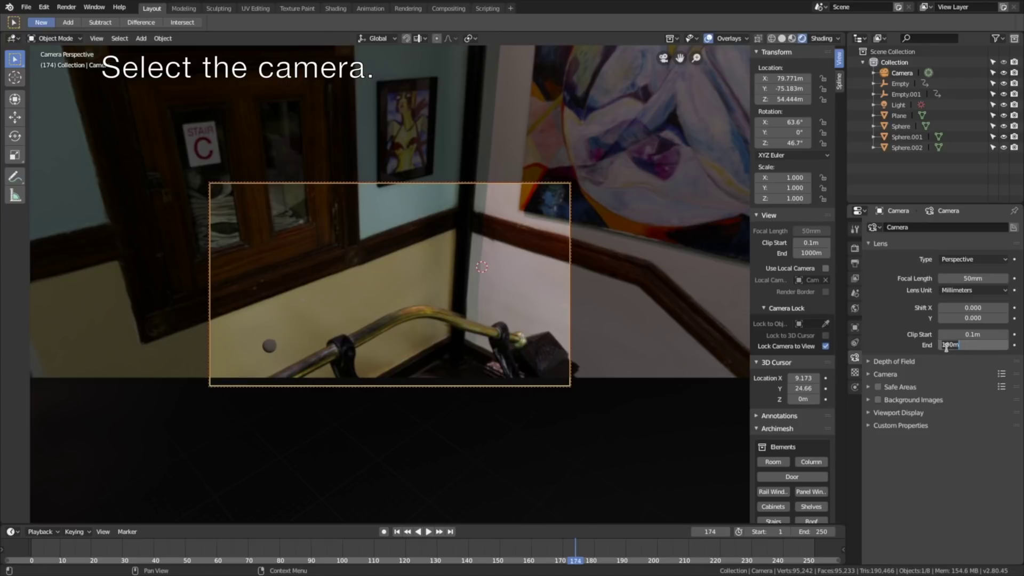
pyautogui.write('100')
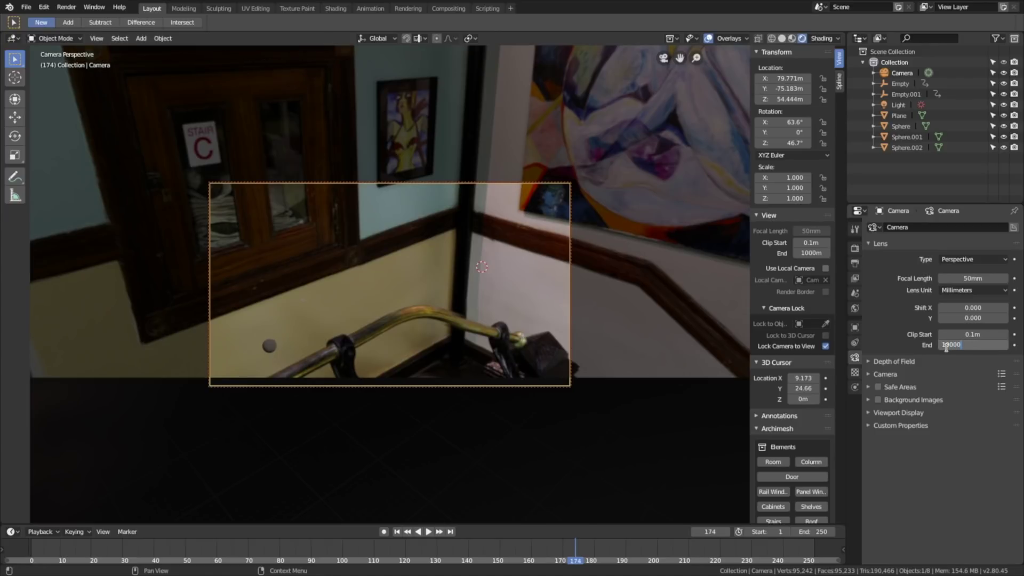
pyautogui.press('Return')
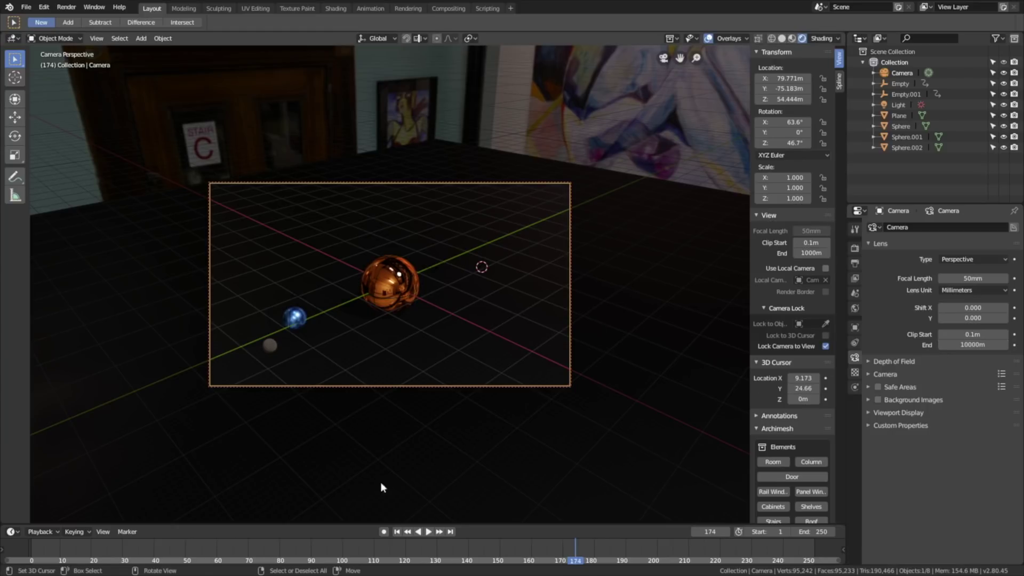
# Check the orbits within the camera frame, ending at frame 30, and shift the camera to about X 81.4 m, Y -75.8 m, Z 51.3 m
pyautogui.press('space')
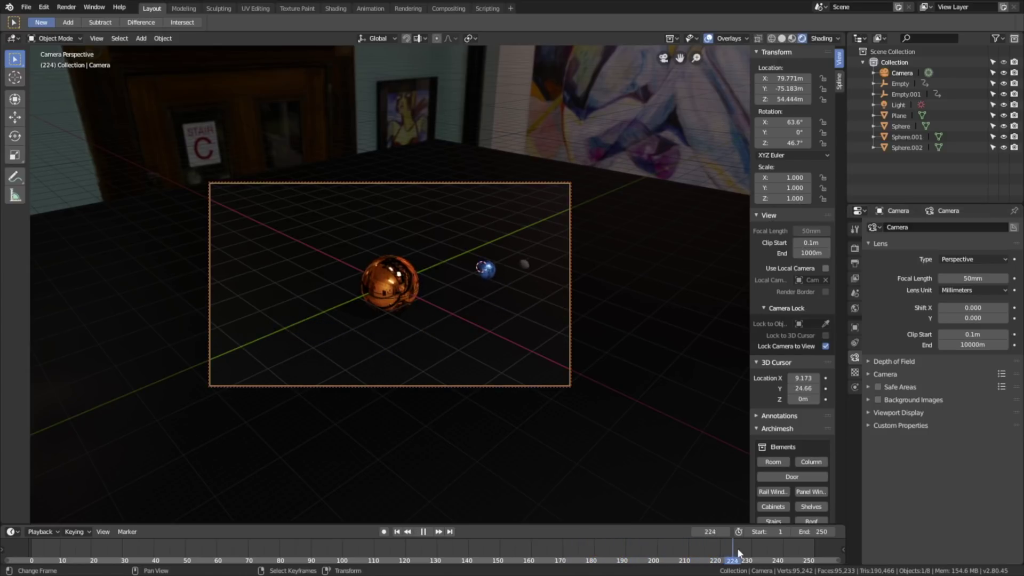
pyautogui.click(822, 560)
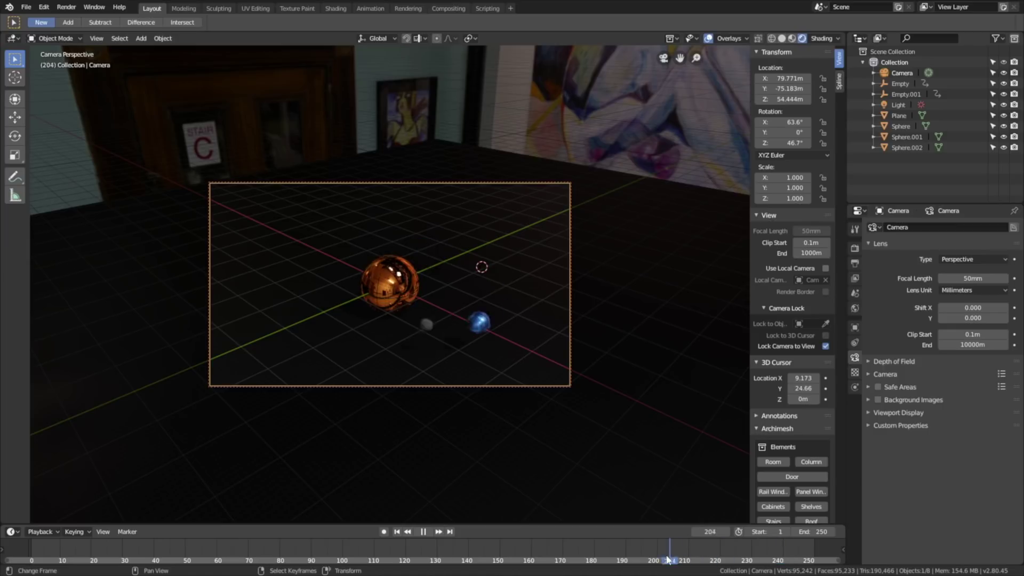
pyautogui.click(413, 561)
pyautogui.moveTo(412, 561); pyautogui.dragTo(123, 561)
pyautogui.press('space')
pyautogui.keyDown('shift'); pyautogui.moveTo(381, 411); pyautogui.dragTo(376, 402, button='middle'); pyautogui.keyUp('shift')
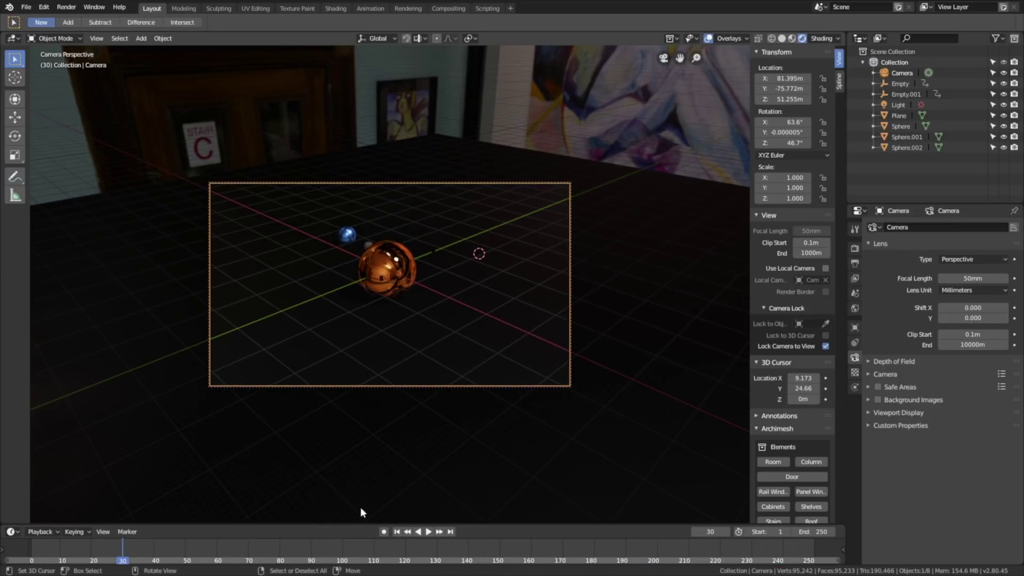
# Scrub the animation to frame 225 to check the new framing, and briefly view the scene without overlays
pyautogui.click(120, 551)
pyautogui.press('space')
pyautogui.moveTo(129, 546); pyautogui.dragTo(735, 559)
pyautogui.press('space')
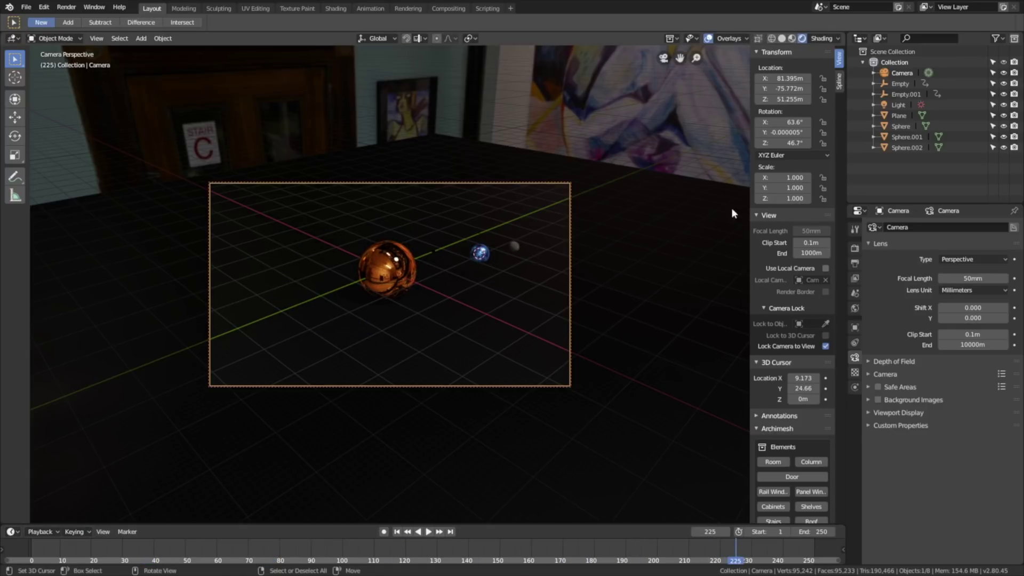
pyautogui.click(709, 38)
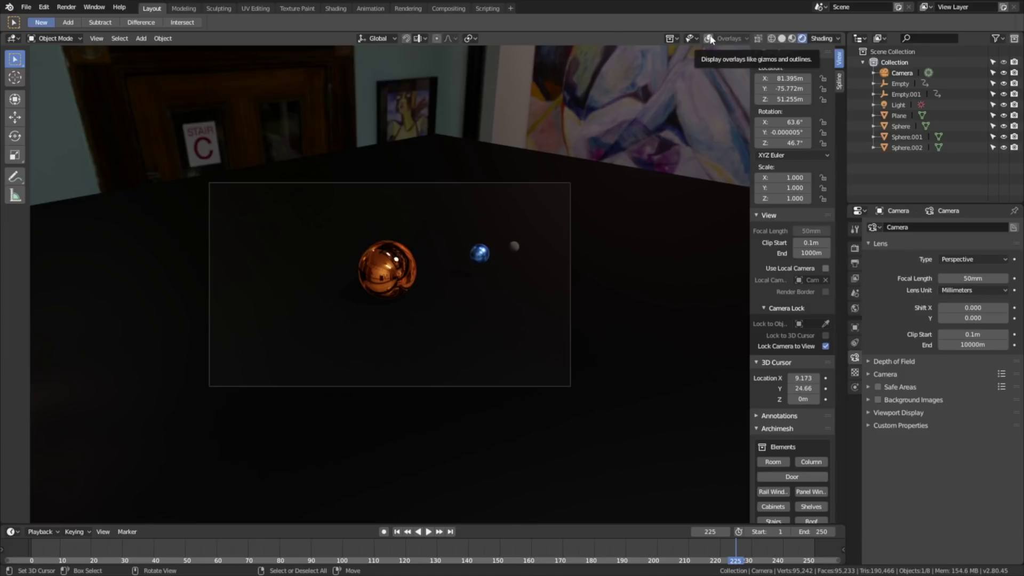
pyautogui.click(708, 38)
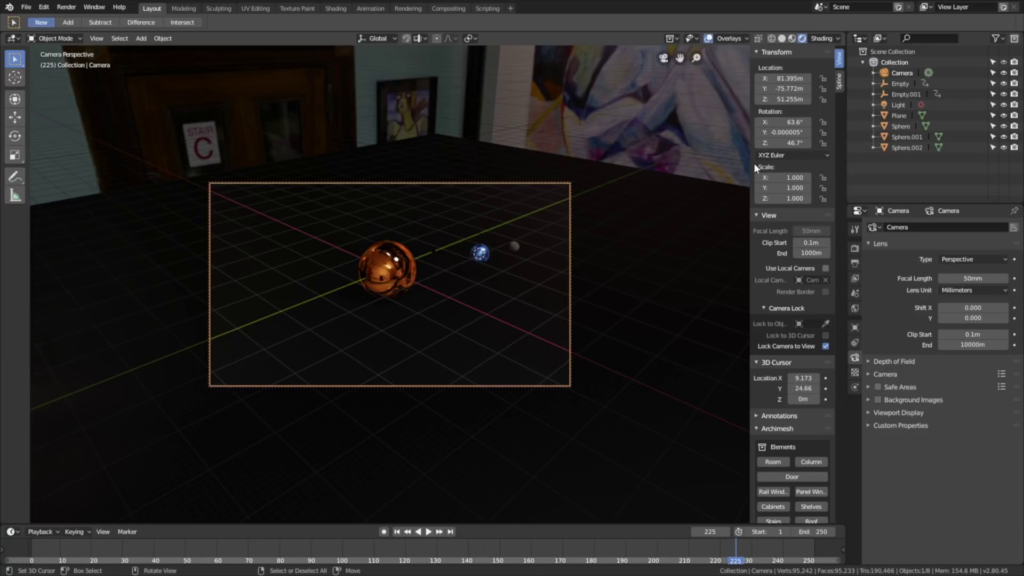
# Set the Eevee render and viewport samples to 200 and enable Screen Space Reflections, previewing the floor reflections without overlays
pyautogui.click(855, 249)
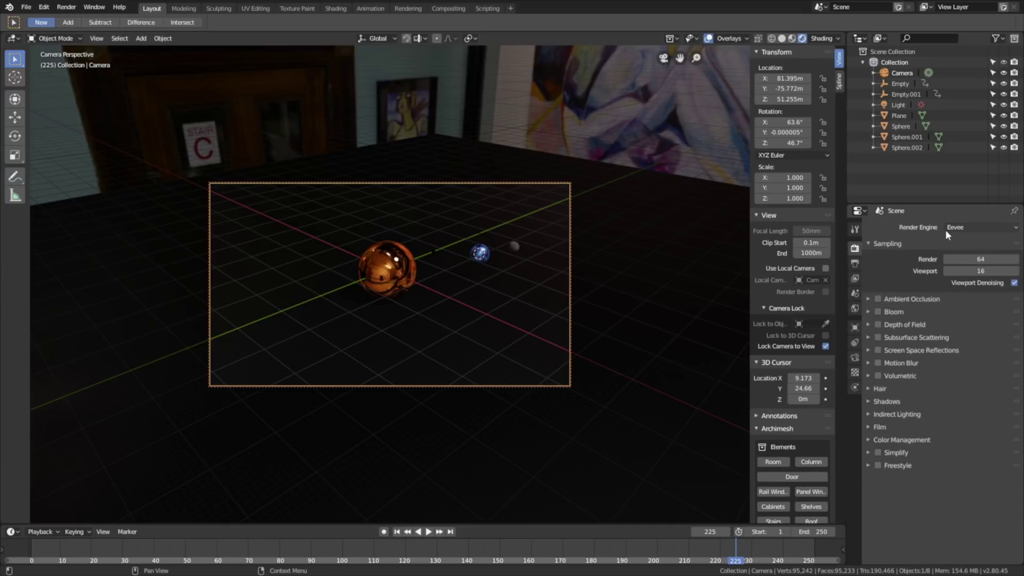
pyautogui.moveTo(980, 259)
pyautogui.mouseDown()
pyautogui.moveTo(981, 271)
pyautogui.moveTo(983, 255)
pyautogui.mouseUp()
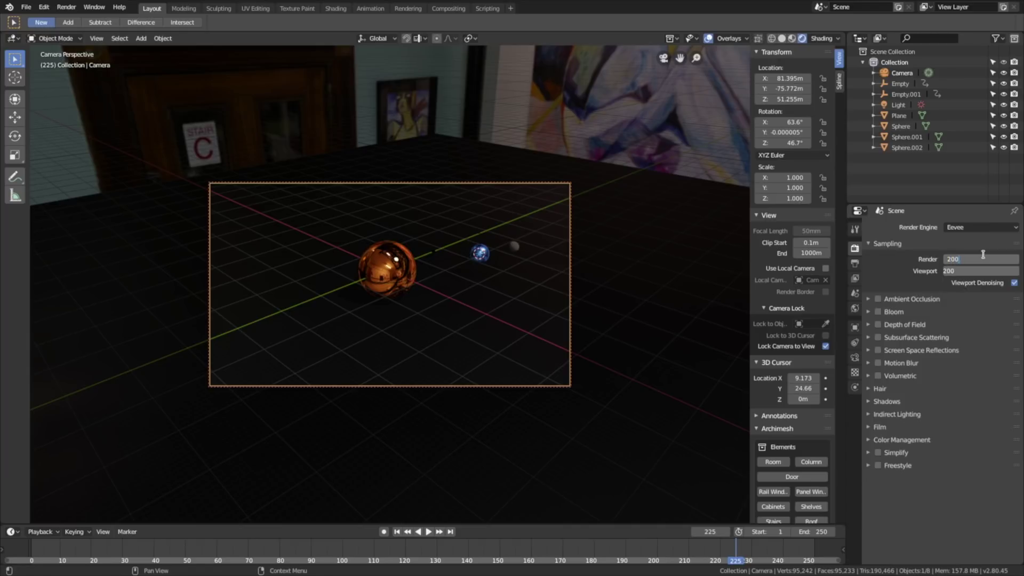
pyautogui.write('200')
pyautogui.press('Return')
pyautogui.click(878, 350)
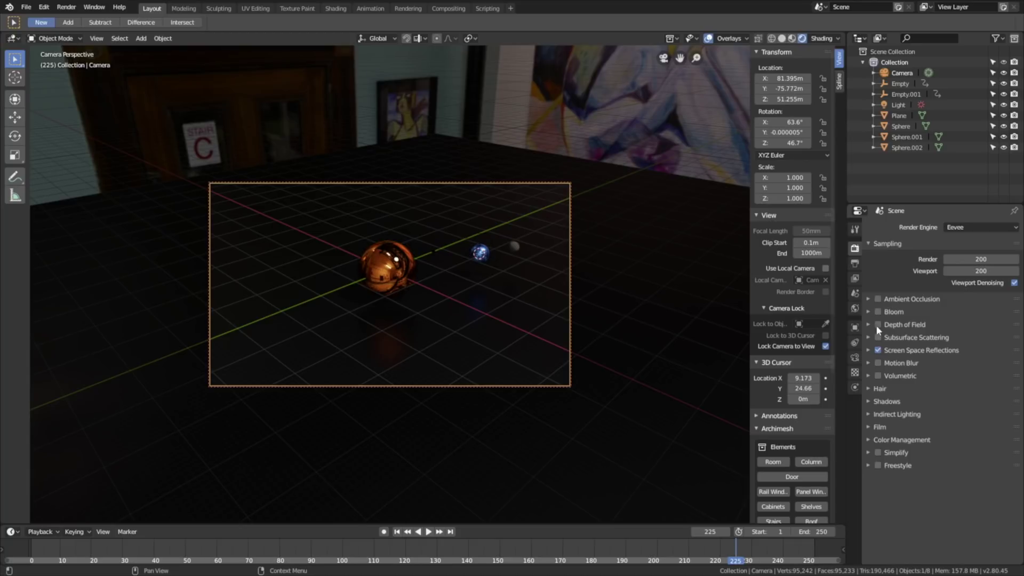
pyautogui.click(709, 38)
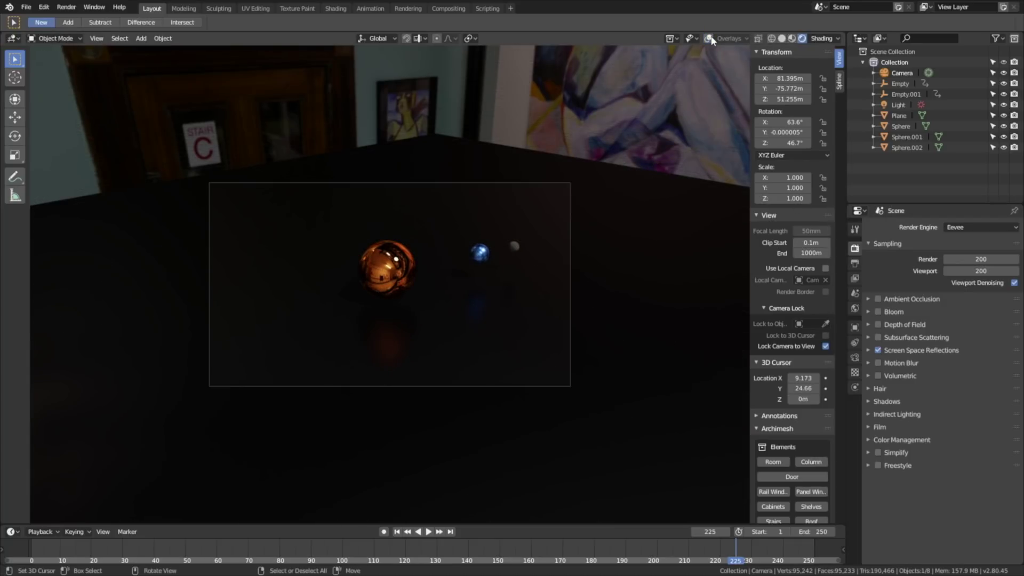
pyautogui.click(709, 38)
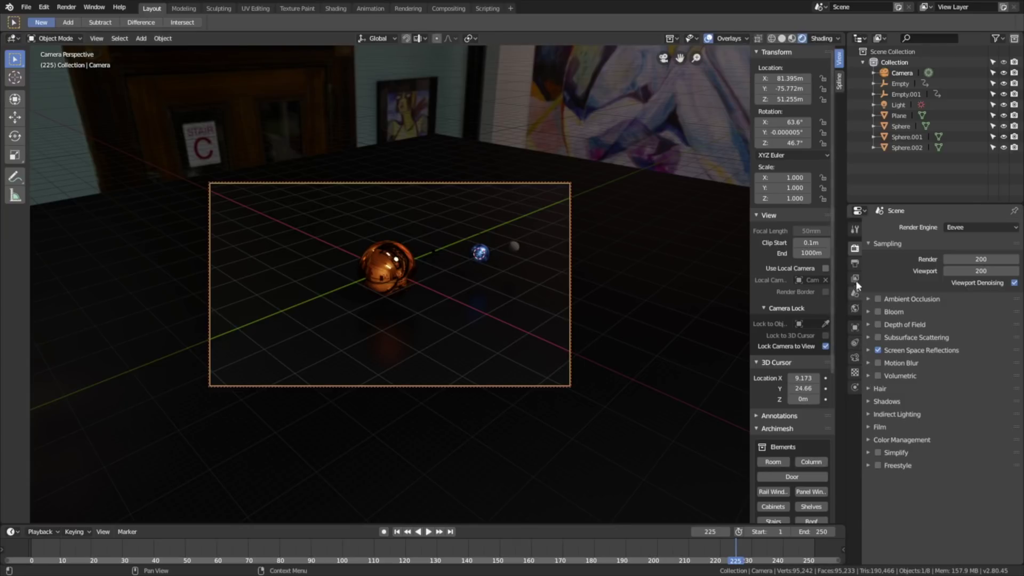
# Set the output frame rate to 30 fps
pyautogui.click(855, 264)
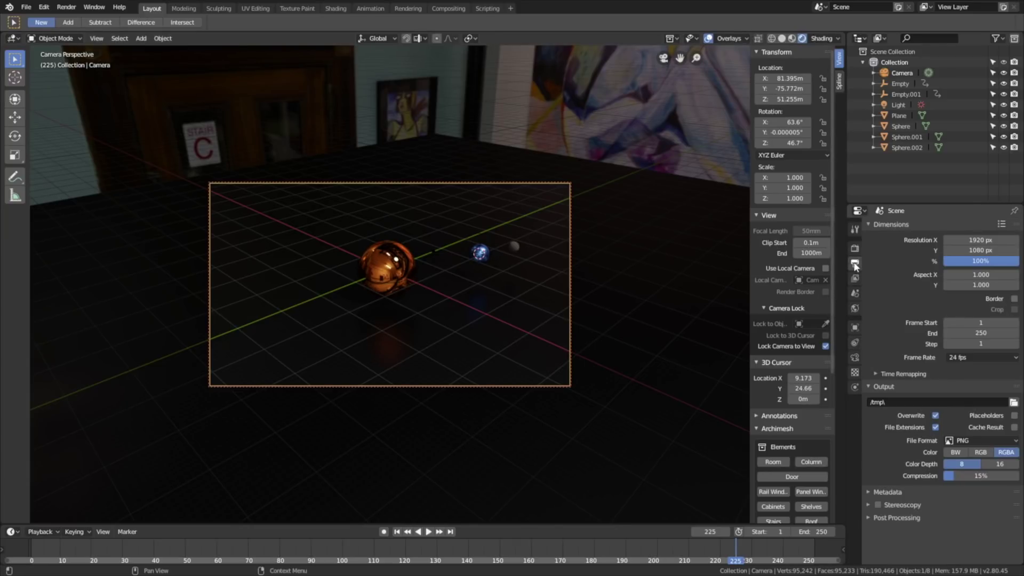
pyautogui.click(950, 357)
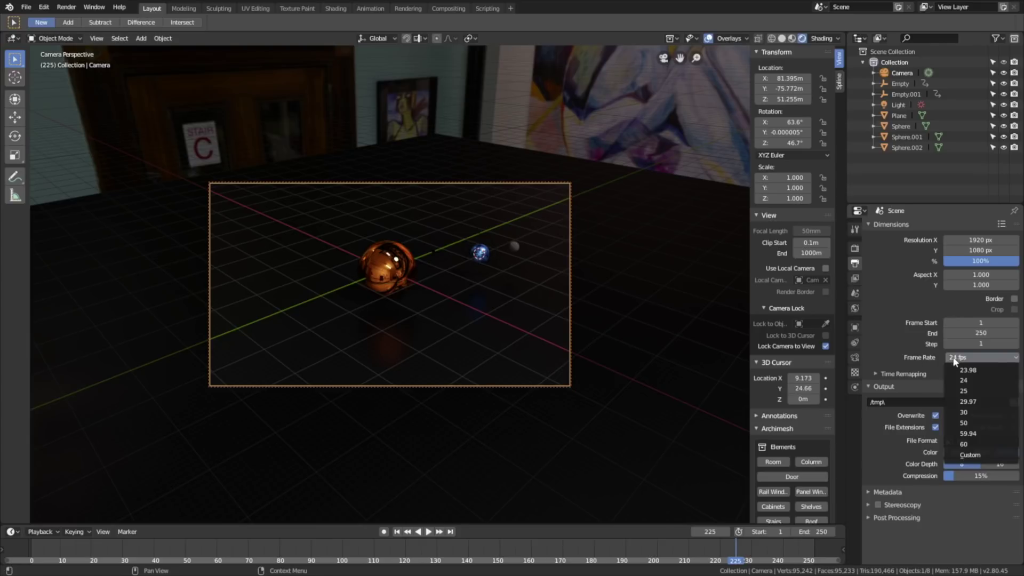
pyautogui.click(967, 412)
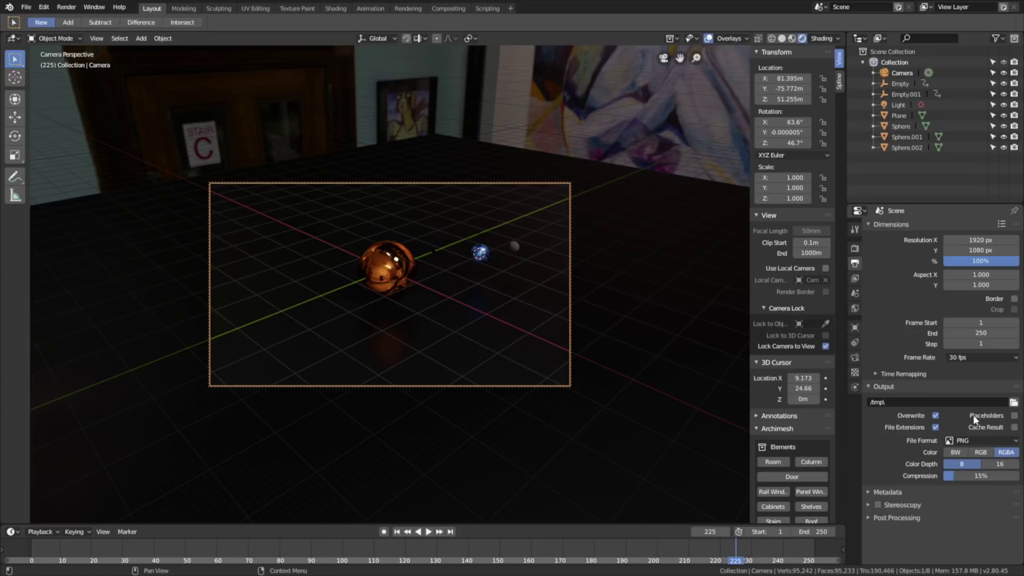
# Set the render output path to the tmp folder on drive E with the file name Orbit 2.8
pyautogui.click(1013, 402)
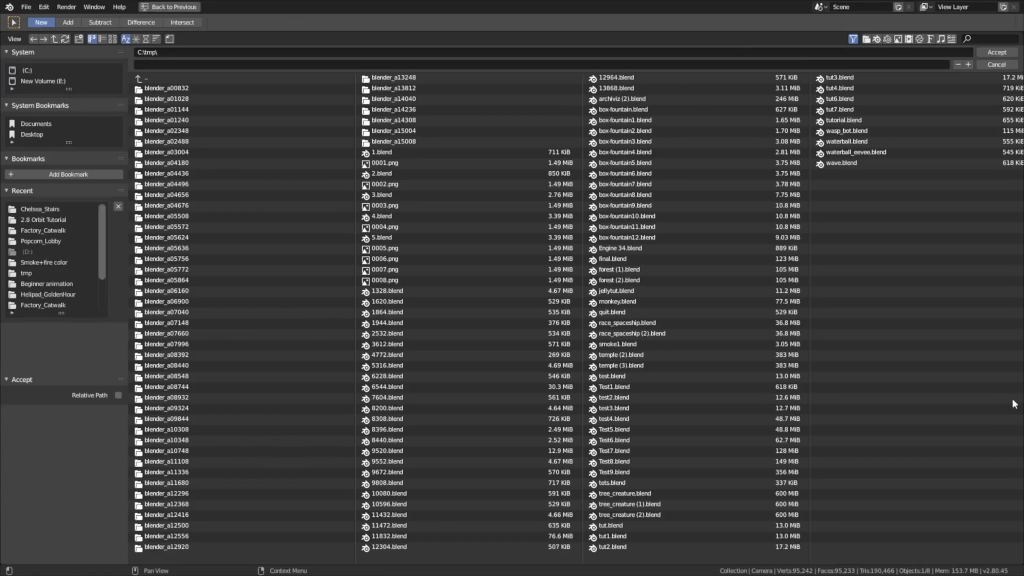
pyautogui.click(27, 84)
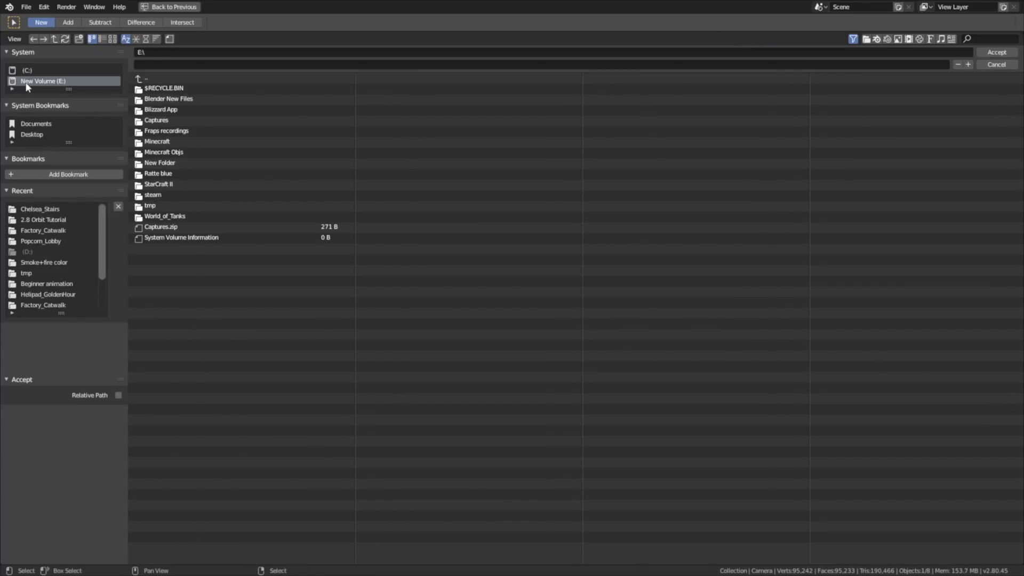
pyautogui.click(183, 203)
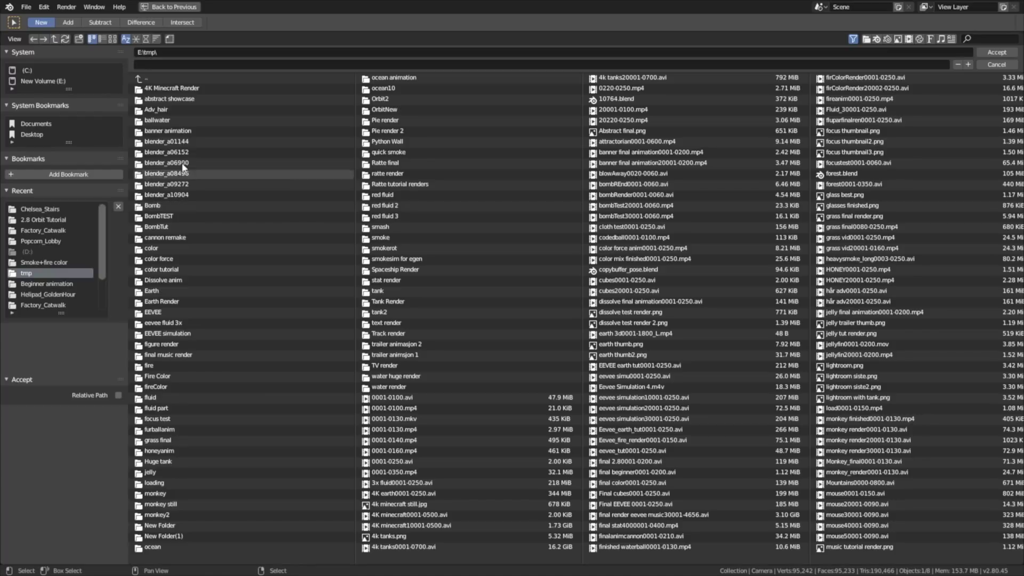
pyautogui.click(163, 64)
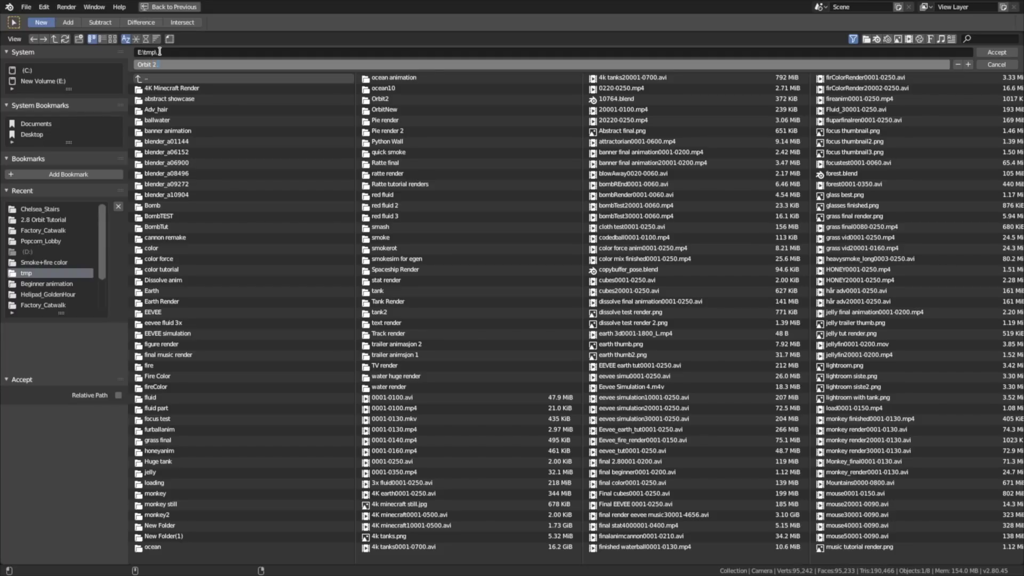
pyautogui.press('Return')
pyautogui.press('Return')
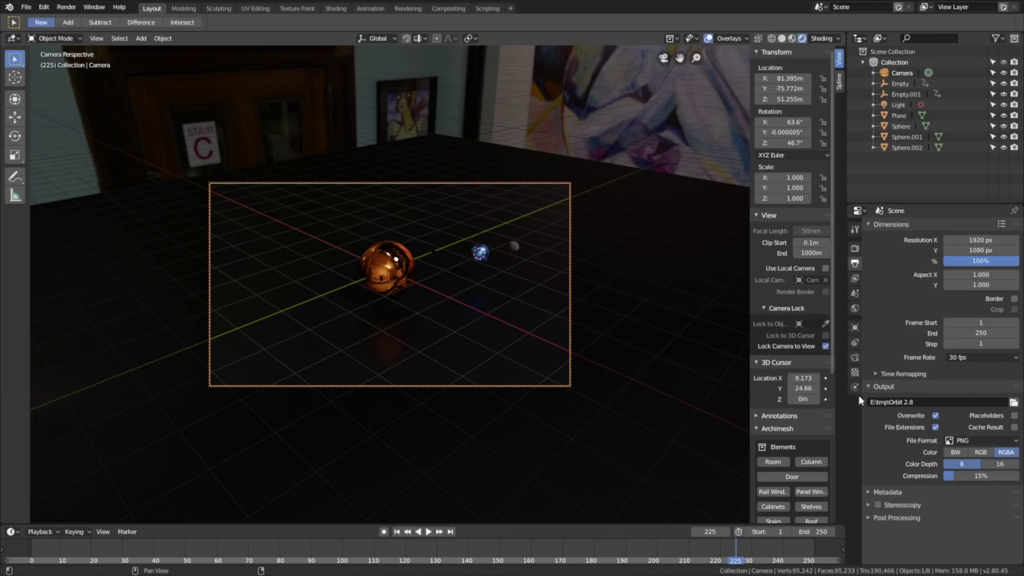
# Choose AVI JPEG as the output file format with 100% quality
pyautogui.click(961, 441)
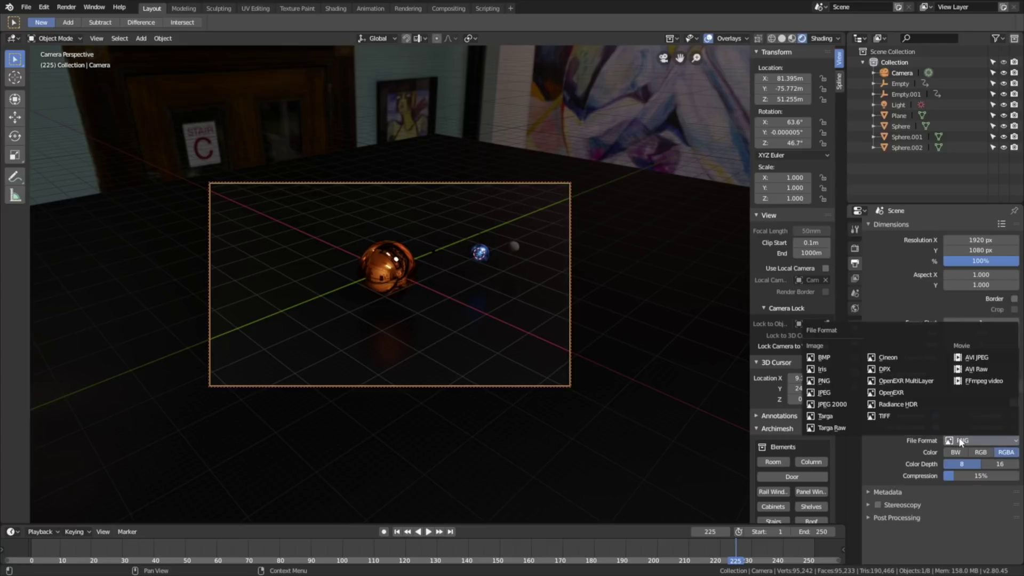
pyautogui.click(975, 358)
pyautogui.moveTo(1001, 465)
pyautogui.mouseDown()
pyautogui.moveTo(1018, 465)
pyautogui.moveTo(1000, 469)
pyautogui.mouseUp()
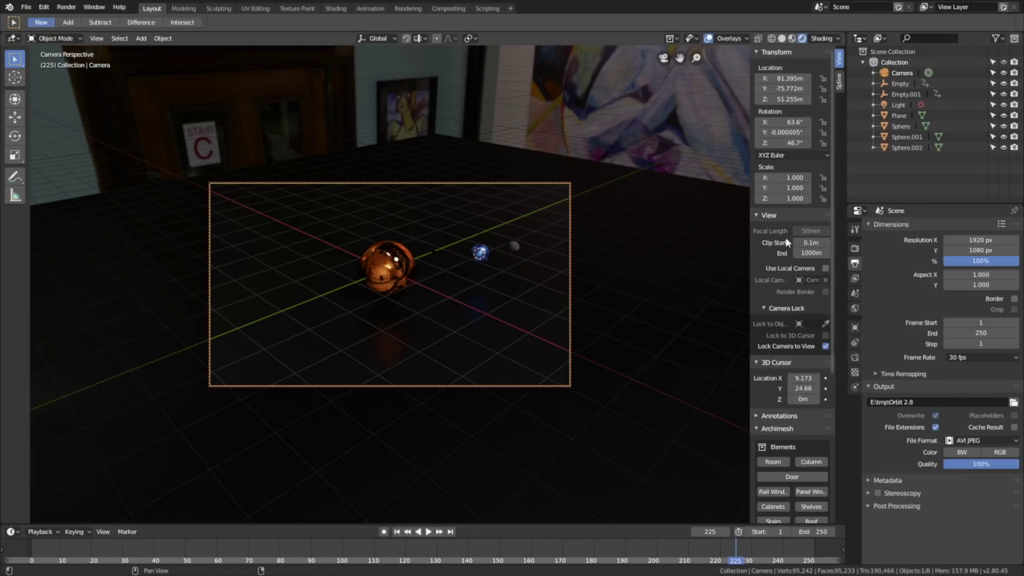
# Hide the viewport overlays and set the render display mode to Image Editor
pyautogui.click(709, 39)
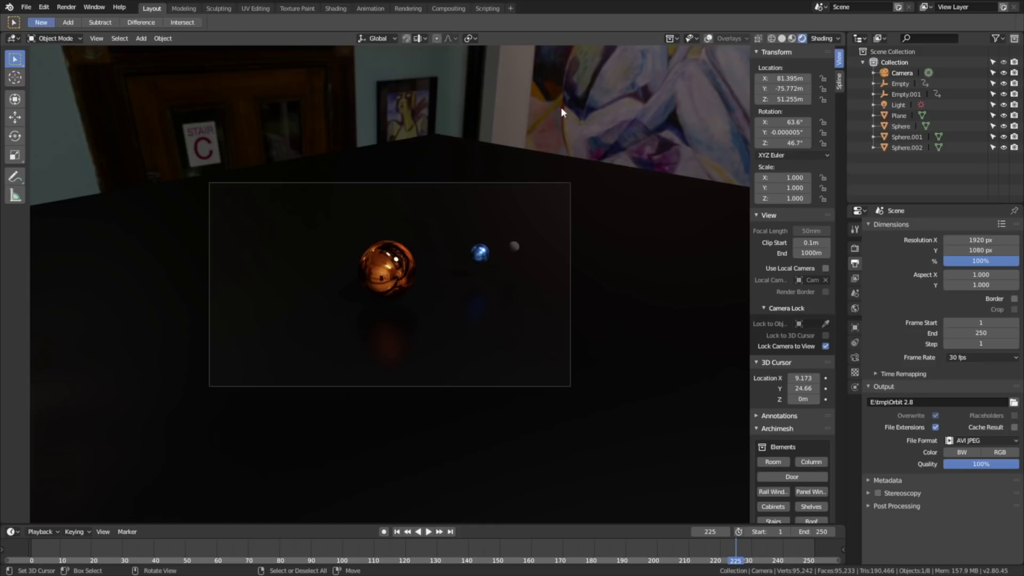
pyautogui.click(77, 8)
pyautogui.moveTo(83, 85)
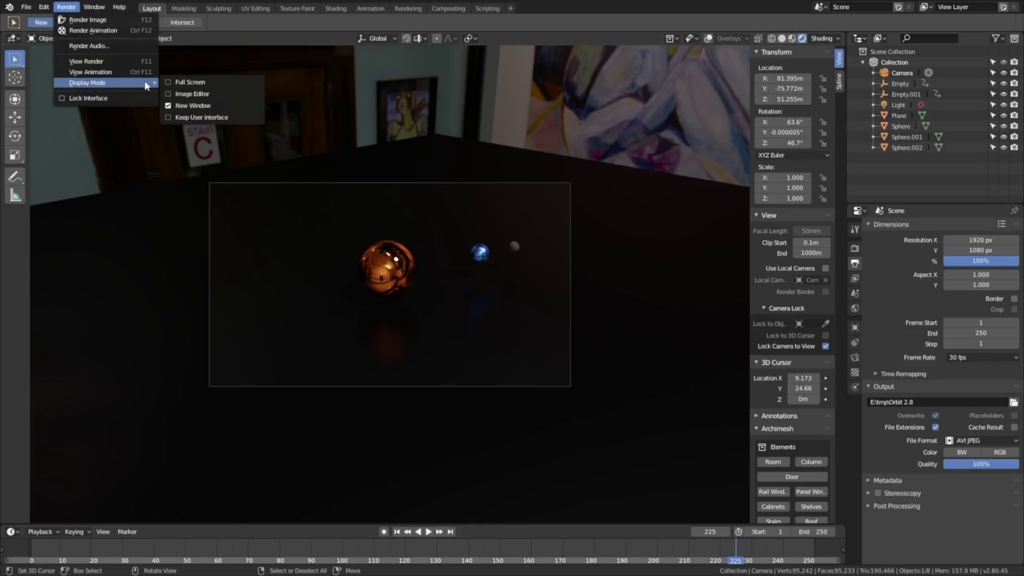
pyautogui.click(178, 92)
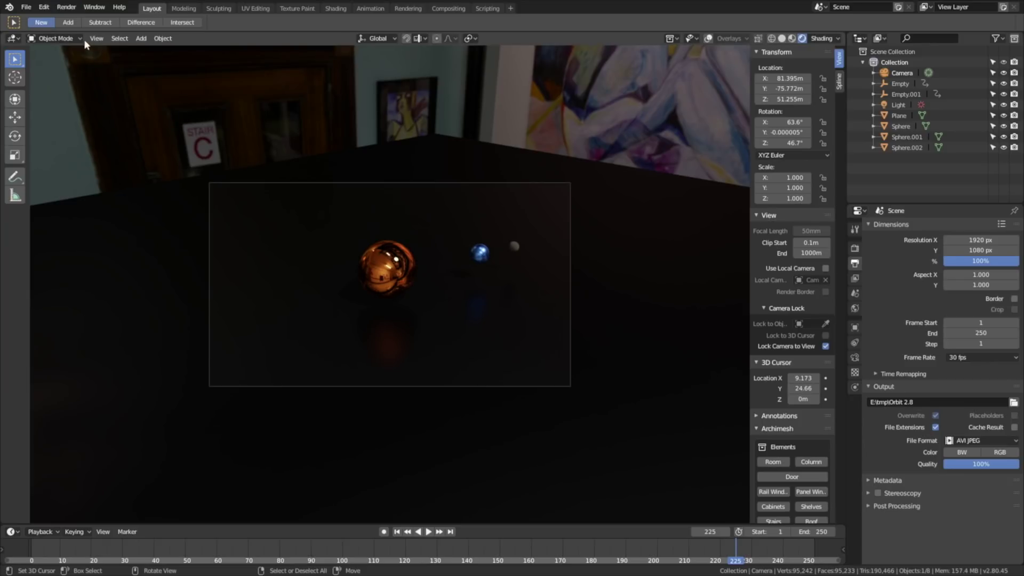
# Render a still image of frame 225 and view the whole result
pyautogui.click(66, 7)
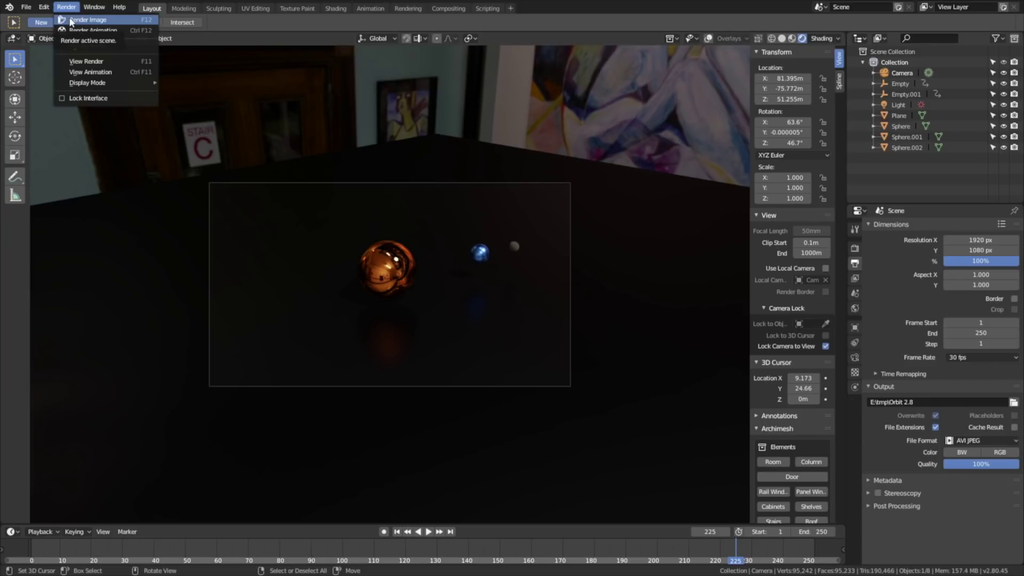
pyautogui.click(70, 20)
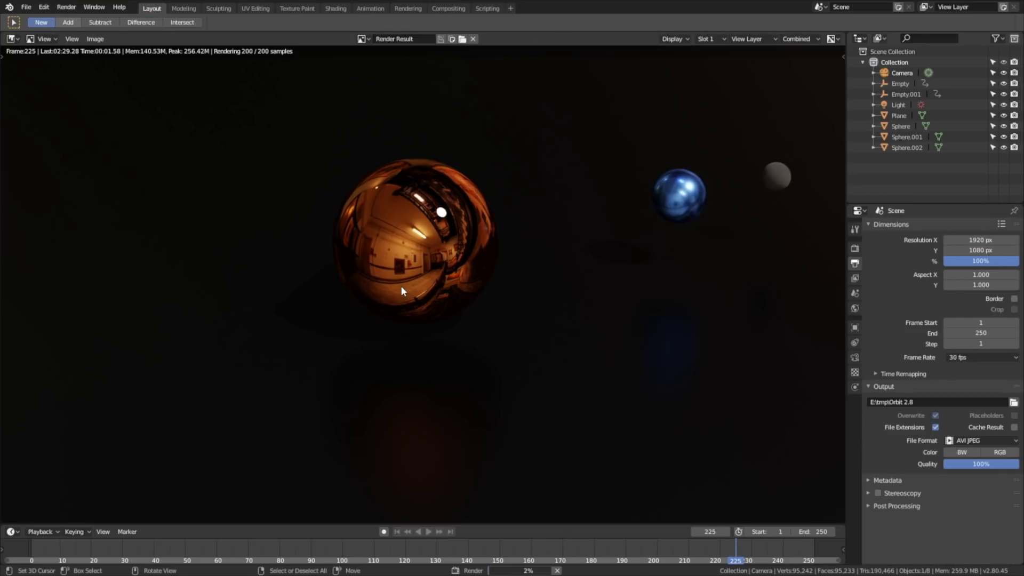
pyautogui.scroll(-2, 401, 286)
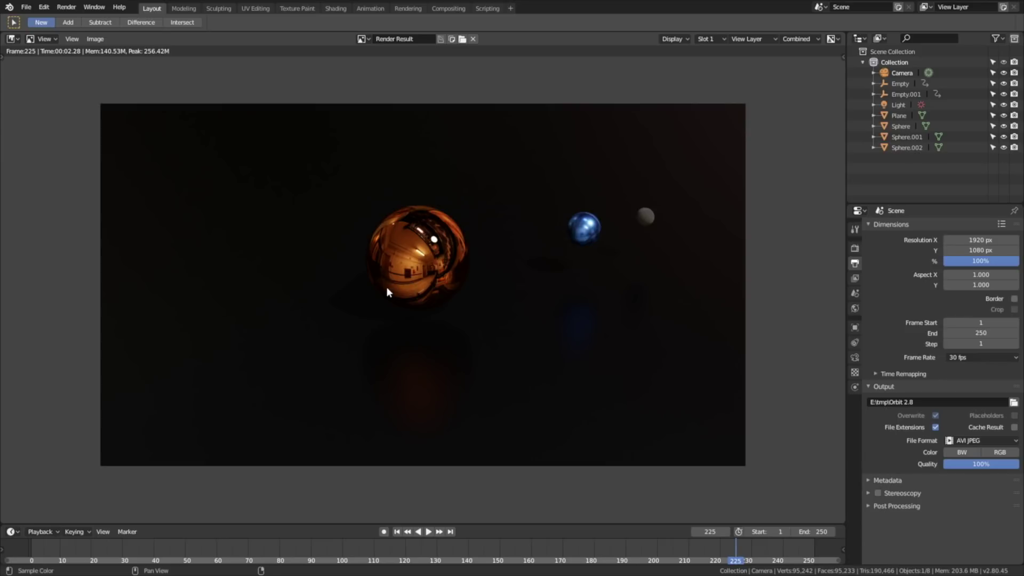
# Save the project as an incremented version of tut.blend in the 2.8 Orbit Tutorial folder
pyautogui.click(25, 7)
pyautogui.click(47, 99)
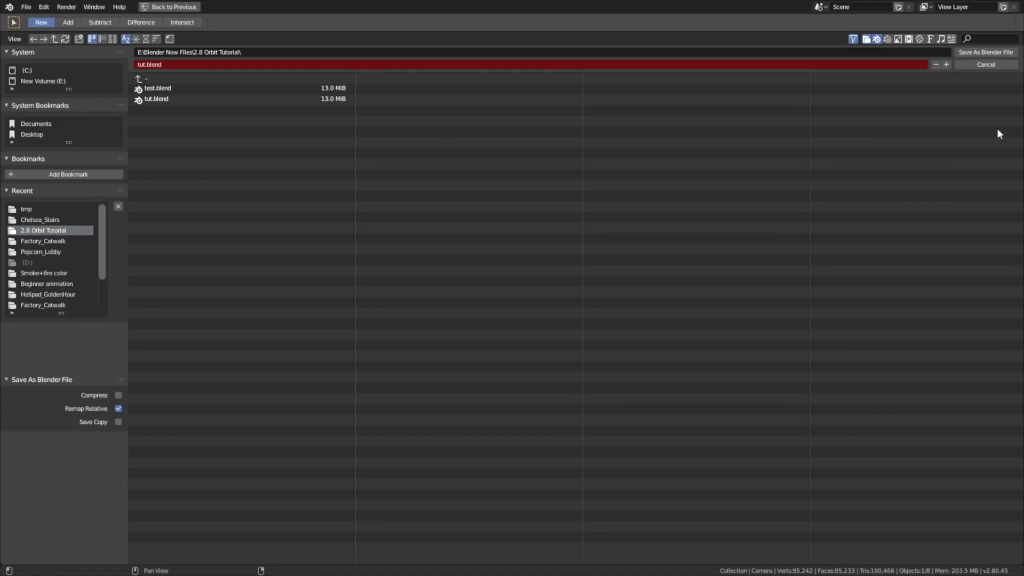
pyautogui.click(947, 64)
pyautogui.click(969, 52)
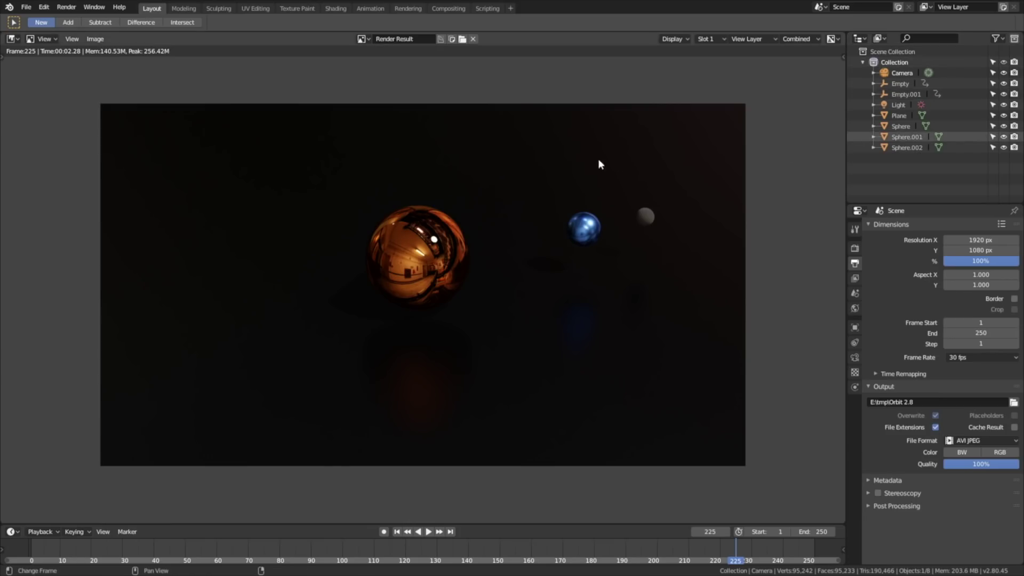
# Return from the render result to the 3D viewport and play the animation through the camera, stopping at frame 55
pyautogui.click(12, 38)
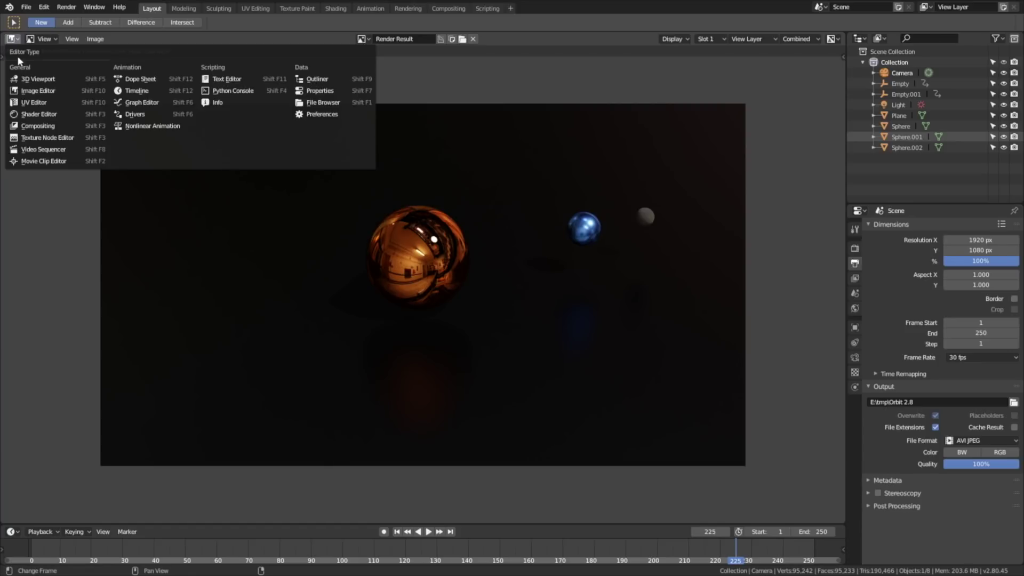
pyautogui.click(29, 79)
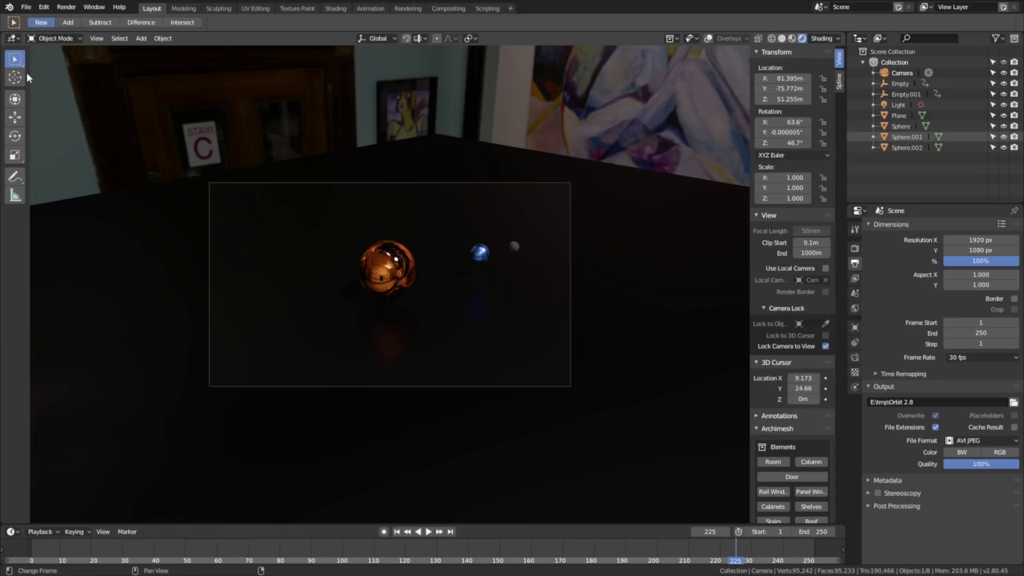
pyautogui.click(44, 552)
pyautogui.press('space')
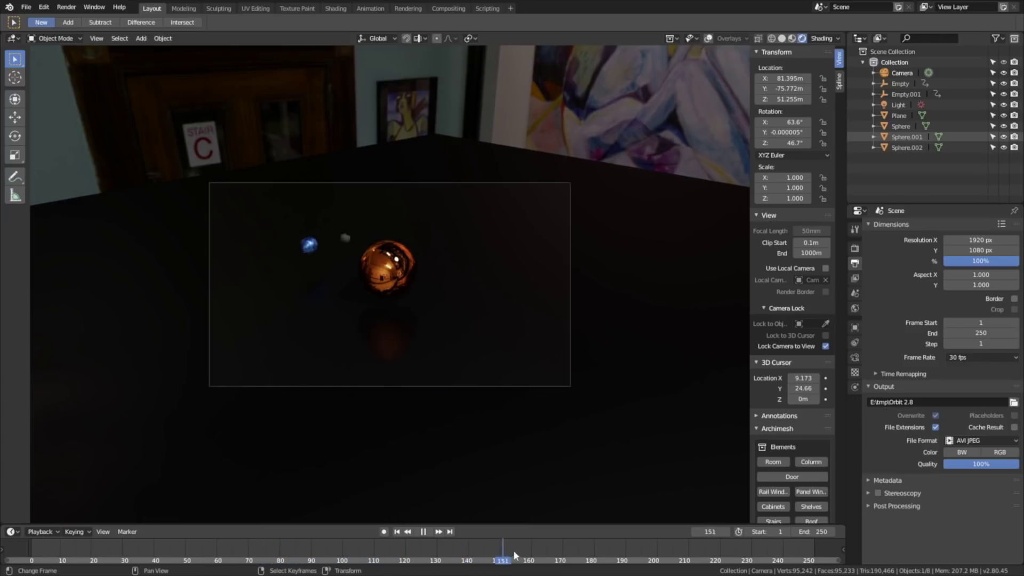
pyautogui.moveTo(507, 557); pyautogui.dragTo(201, 559)
pyautogui.press('space')
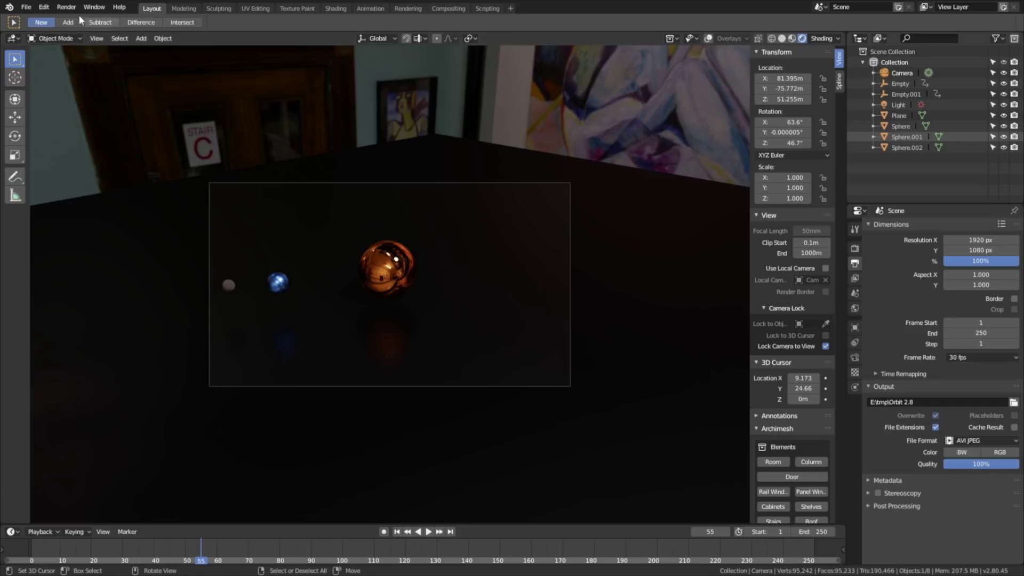